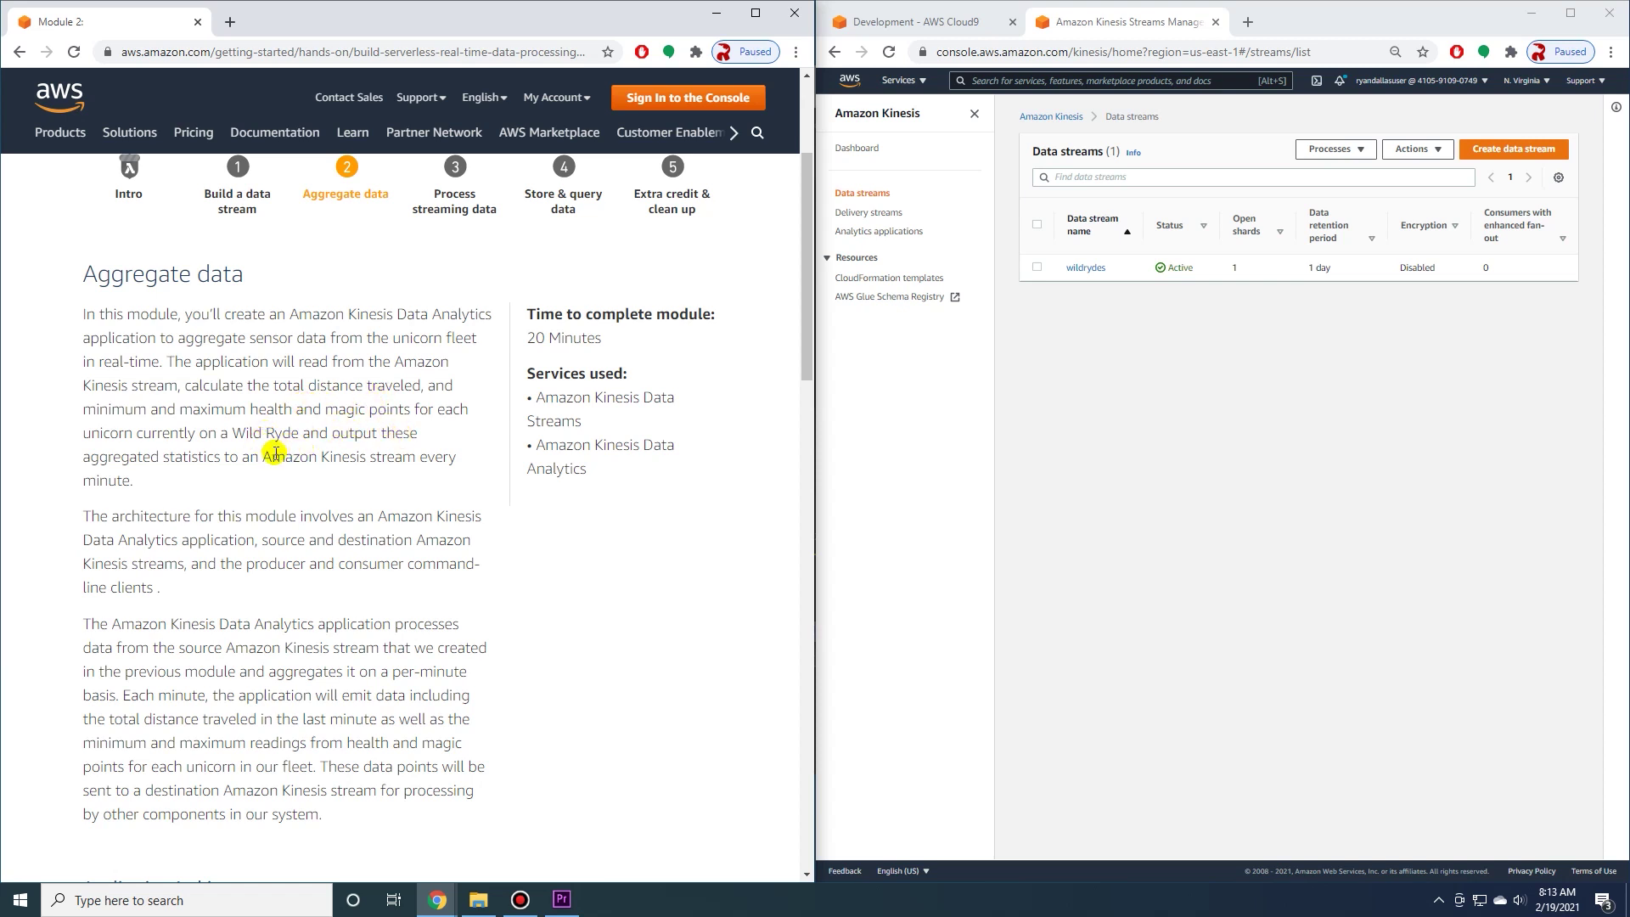
- Read the Module 2 overview and its stream instructions, and open the creation form for a new Kinesis data stream
{"action": "scroll", "coordinate": [272, 433], "scroll_direction": "down", "scroll_amount": 2}
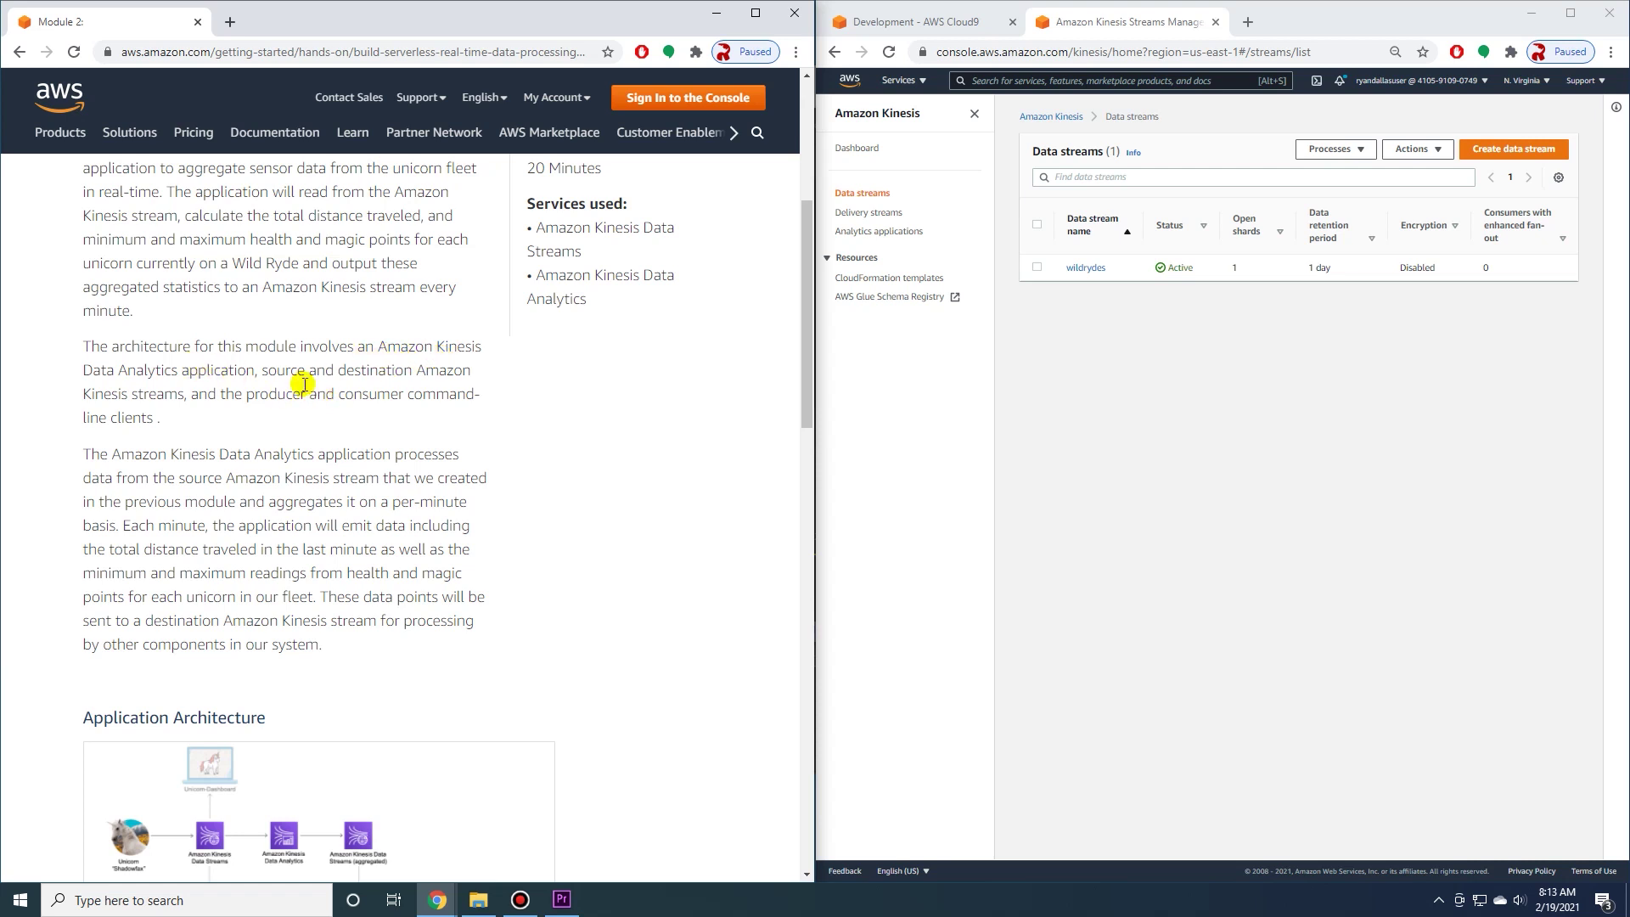
{"action": "scroll", "coordinate": [374, 378], "scroll_direction": "down", "scroll_amount": 10}
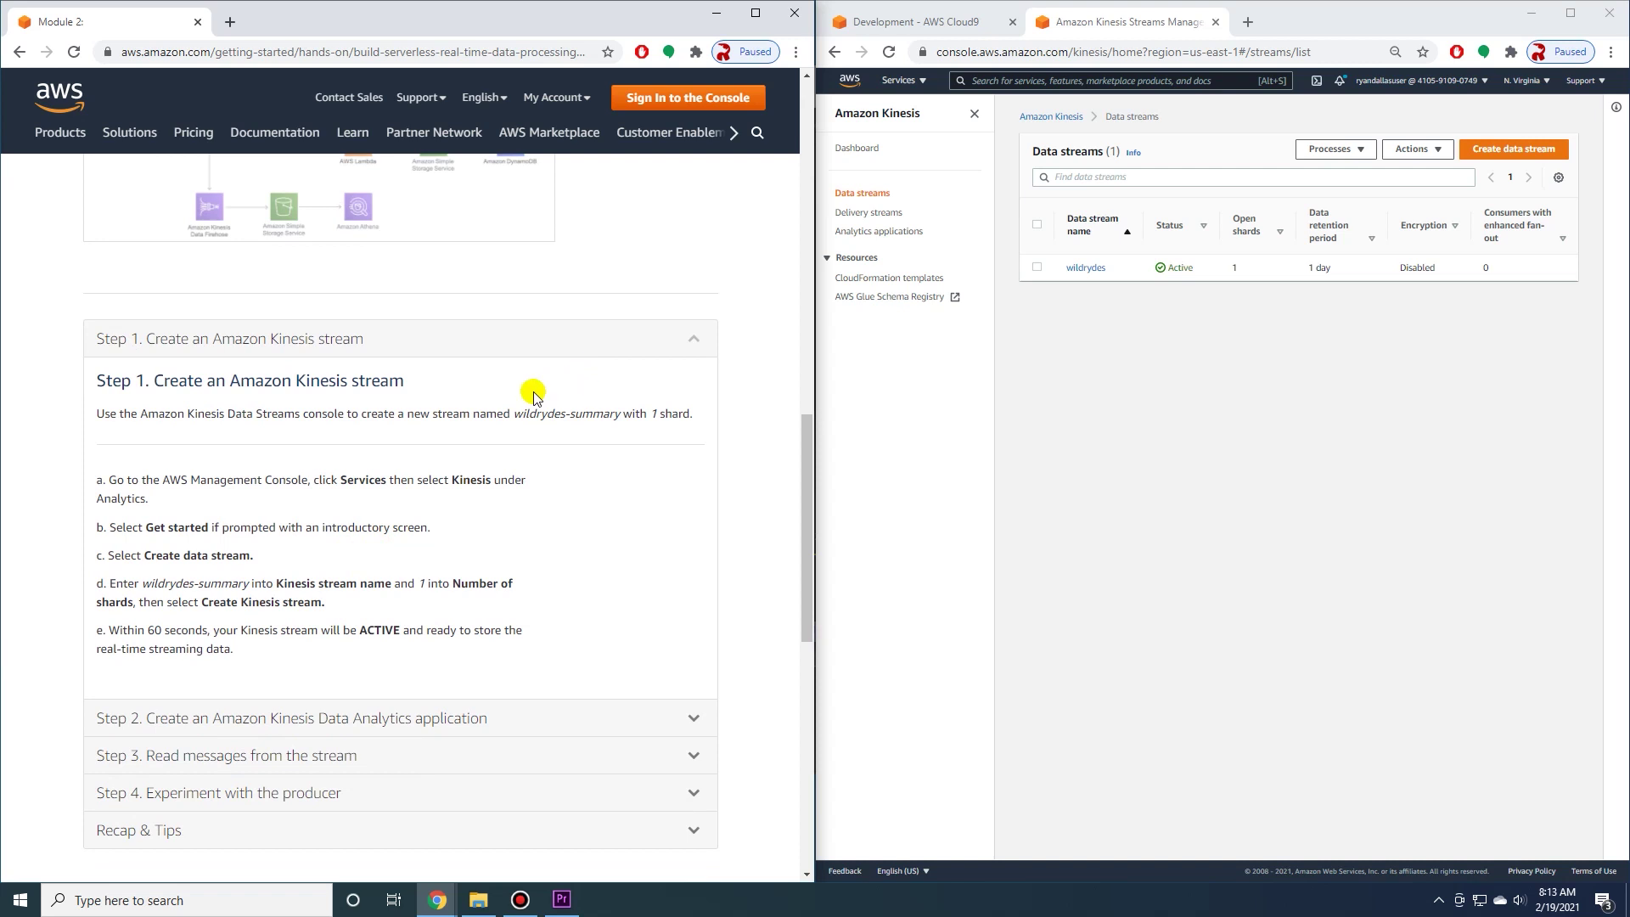
{"action": "left_click", "coordinate": [1112, 23]}
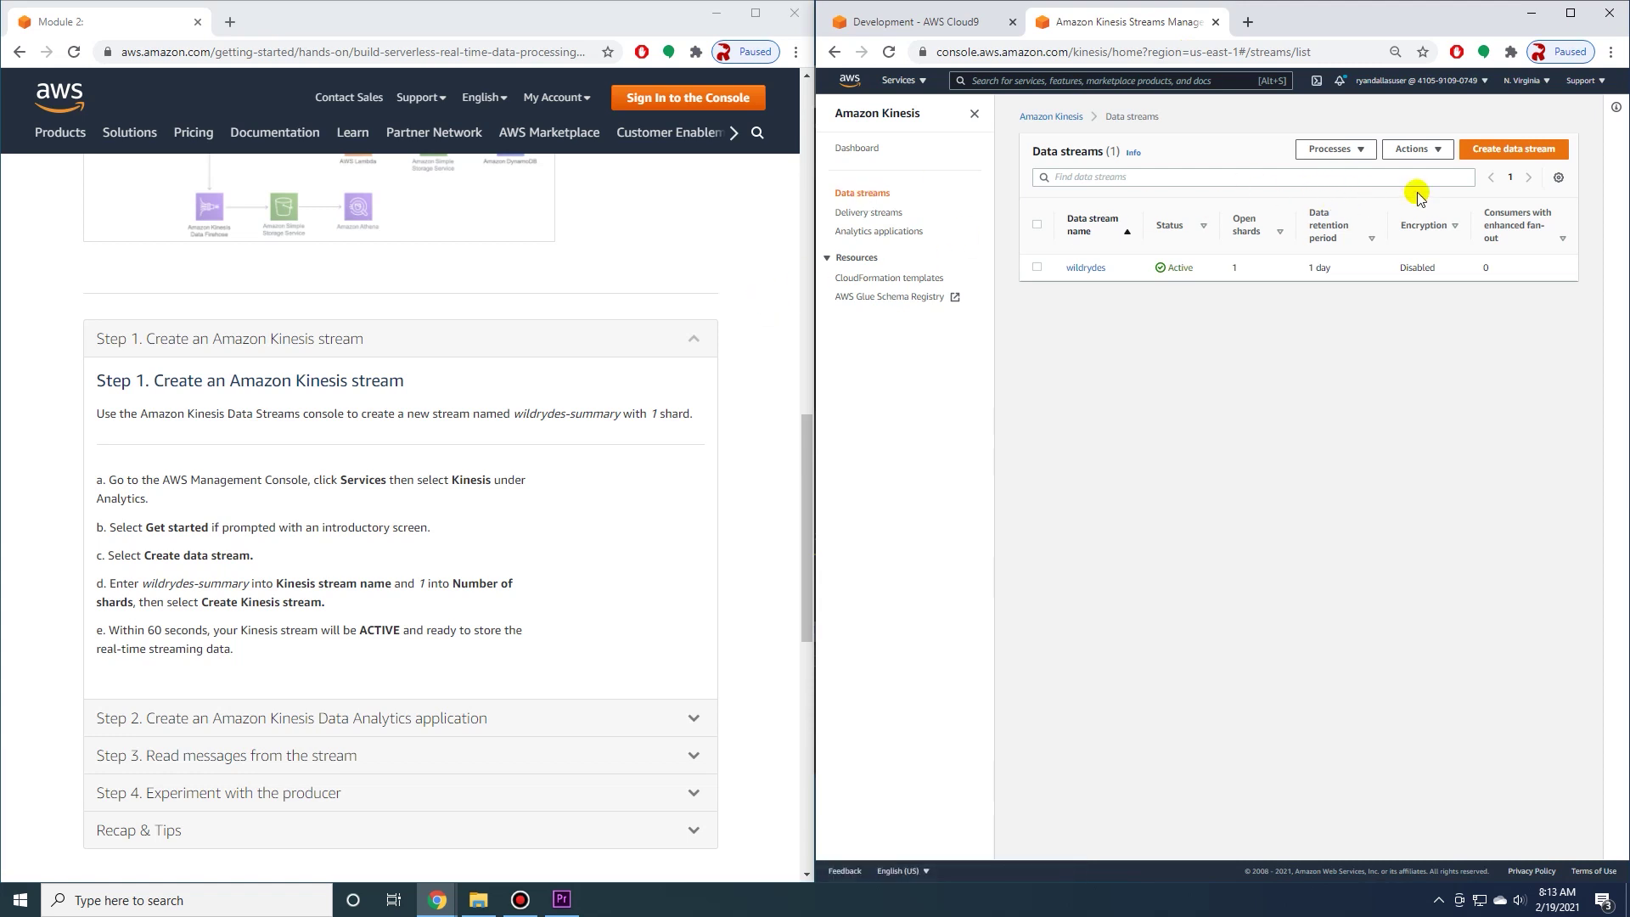
{"action": "left_click", "coordinate": [1531, 155]}
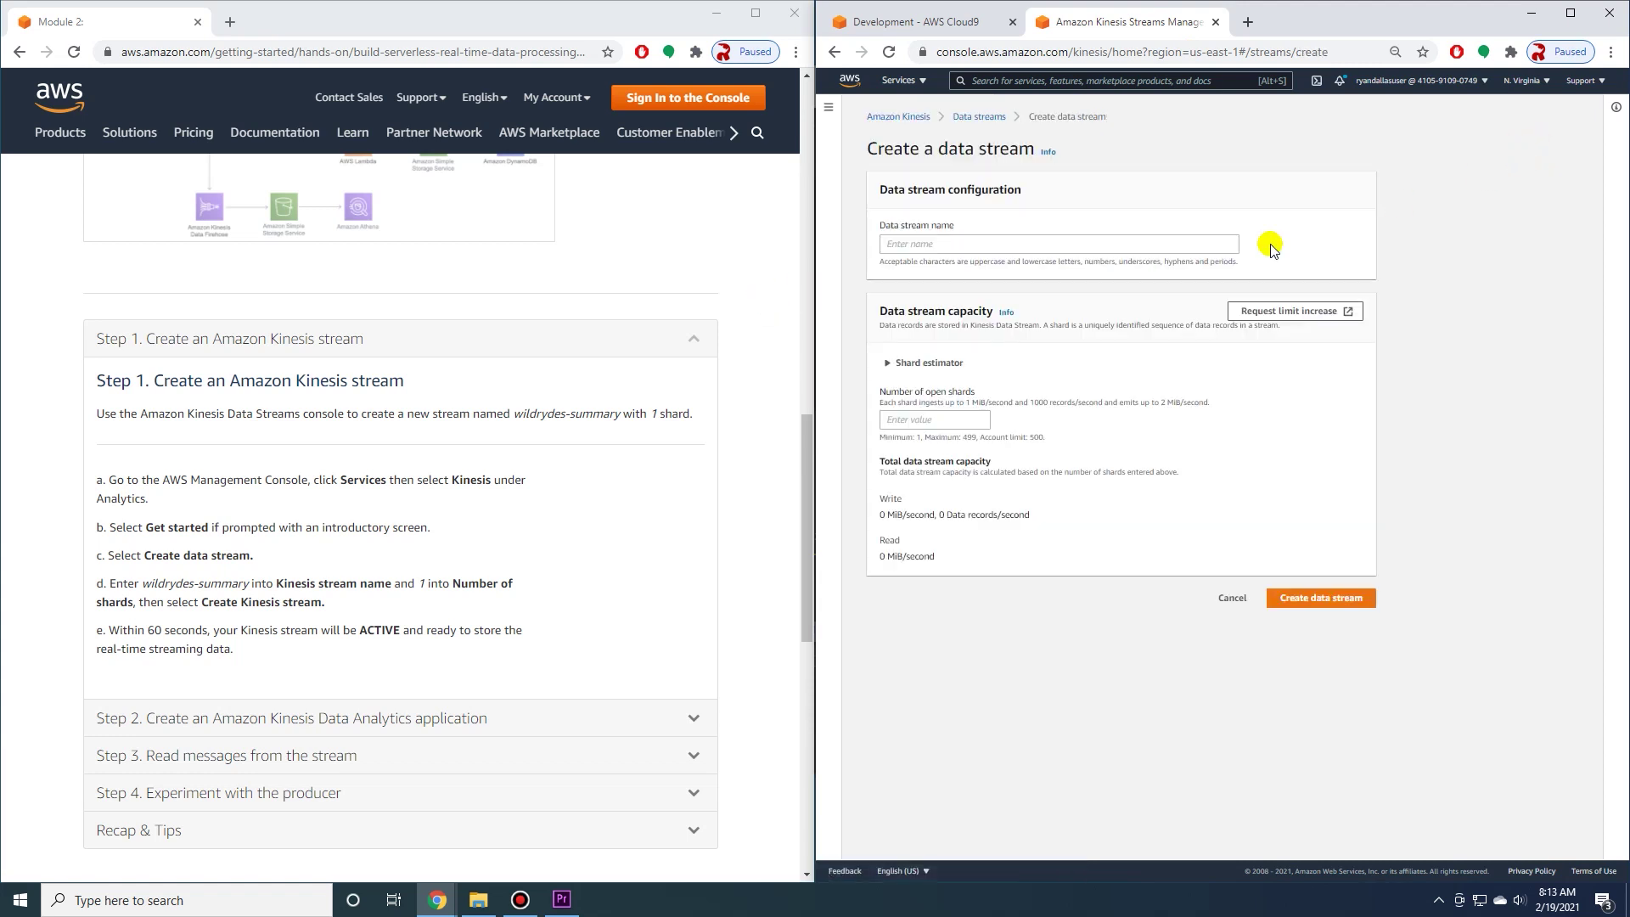
- Create the Kinesis data stream wildrydes-summary with 1 open shard, using the name copied from the tutorial
{"action": "scroll", "coordinate": [242, 494], "scroll_direction": "down", "scroll_amount": 1}
{"action": "left_click_drag", "start_coordinate": [143, 500], "coordinate": [249, 500]}
{"action": "key", "text": "ctrl+c"}
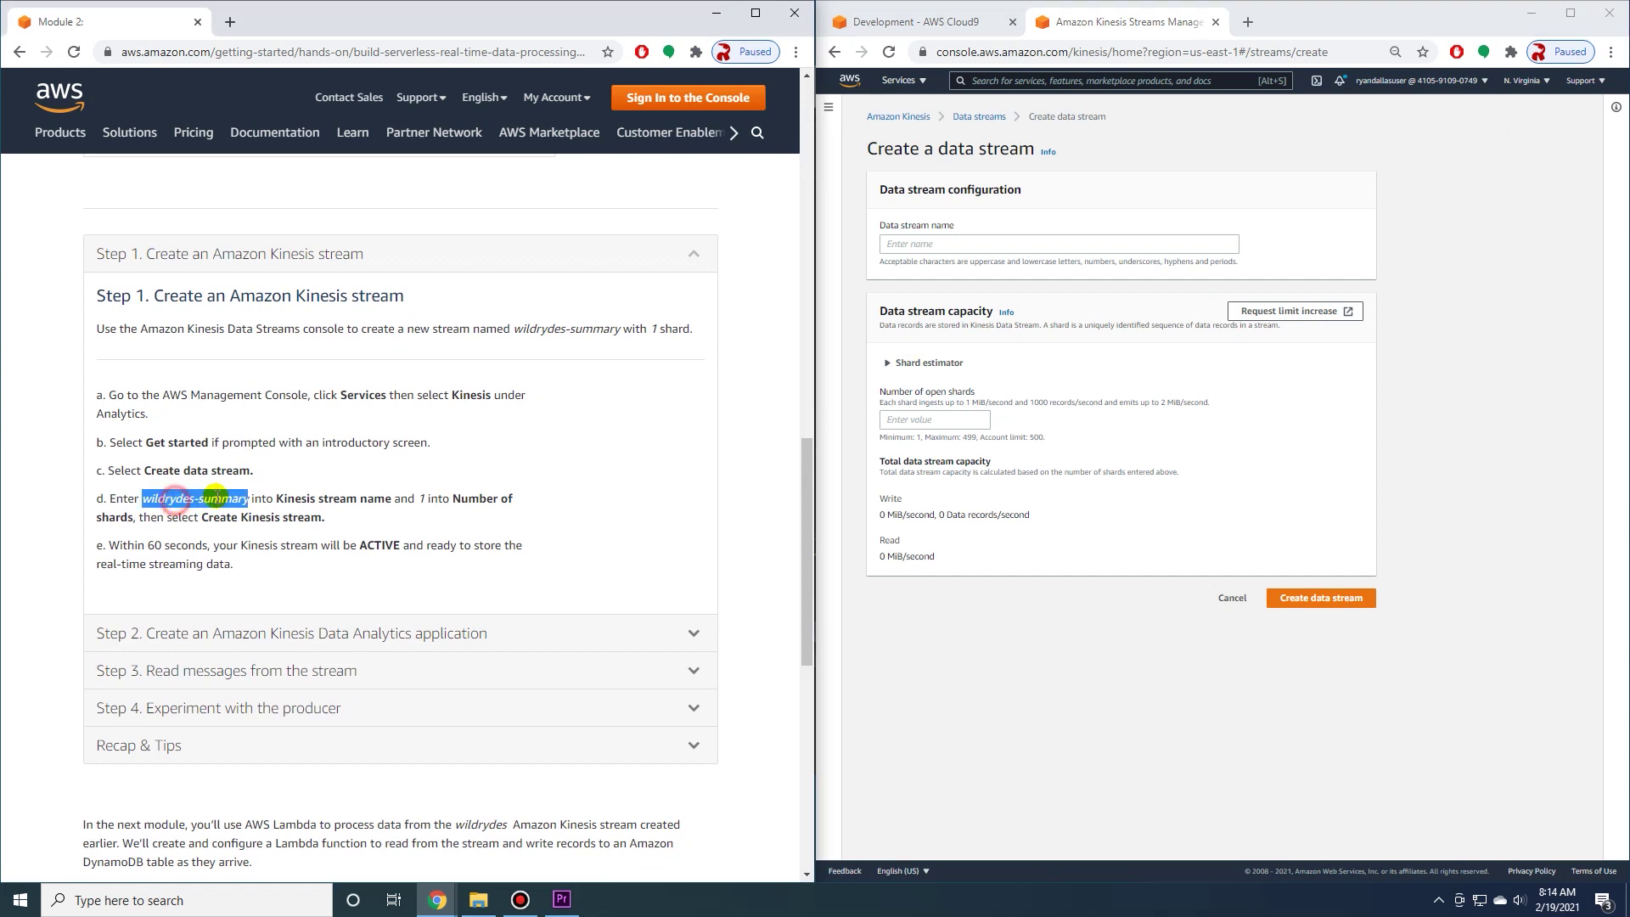
{"action": "left_click", "coordinate": [963, 243]}
{"action": "key", "text": "ctrl+v"}
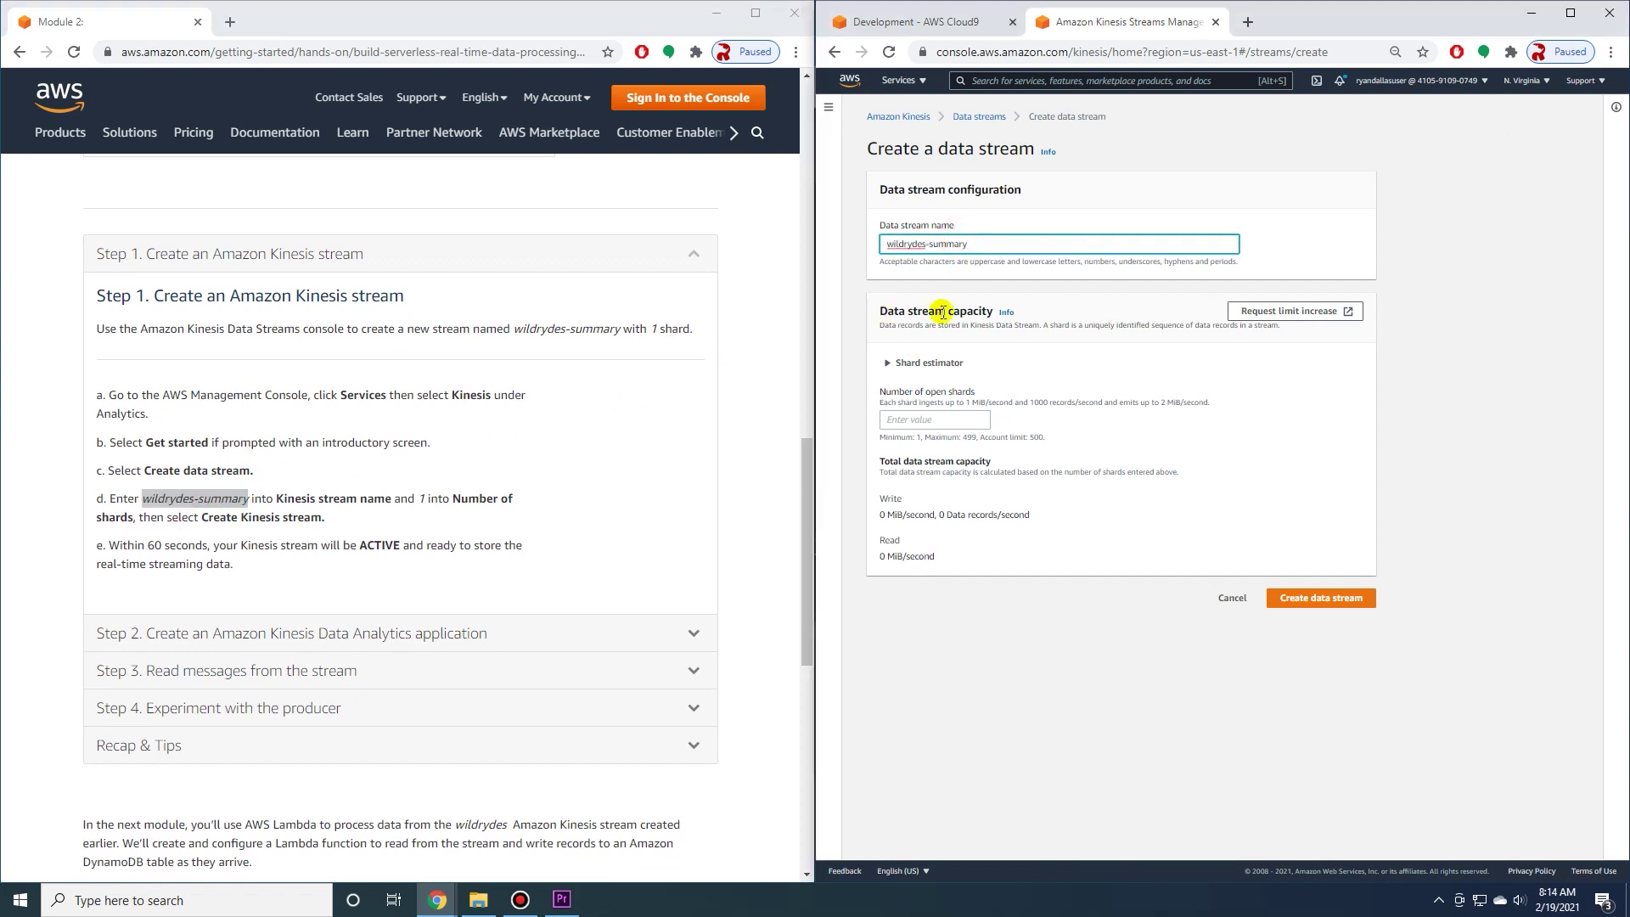
{"action": "left_click", "coordinate": [927, 420]}
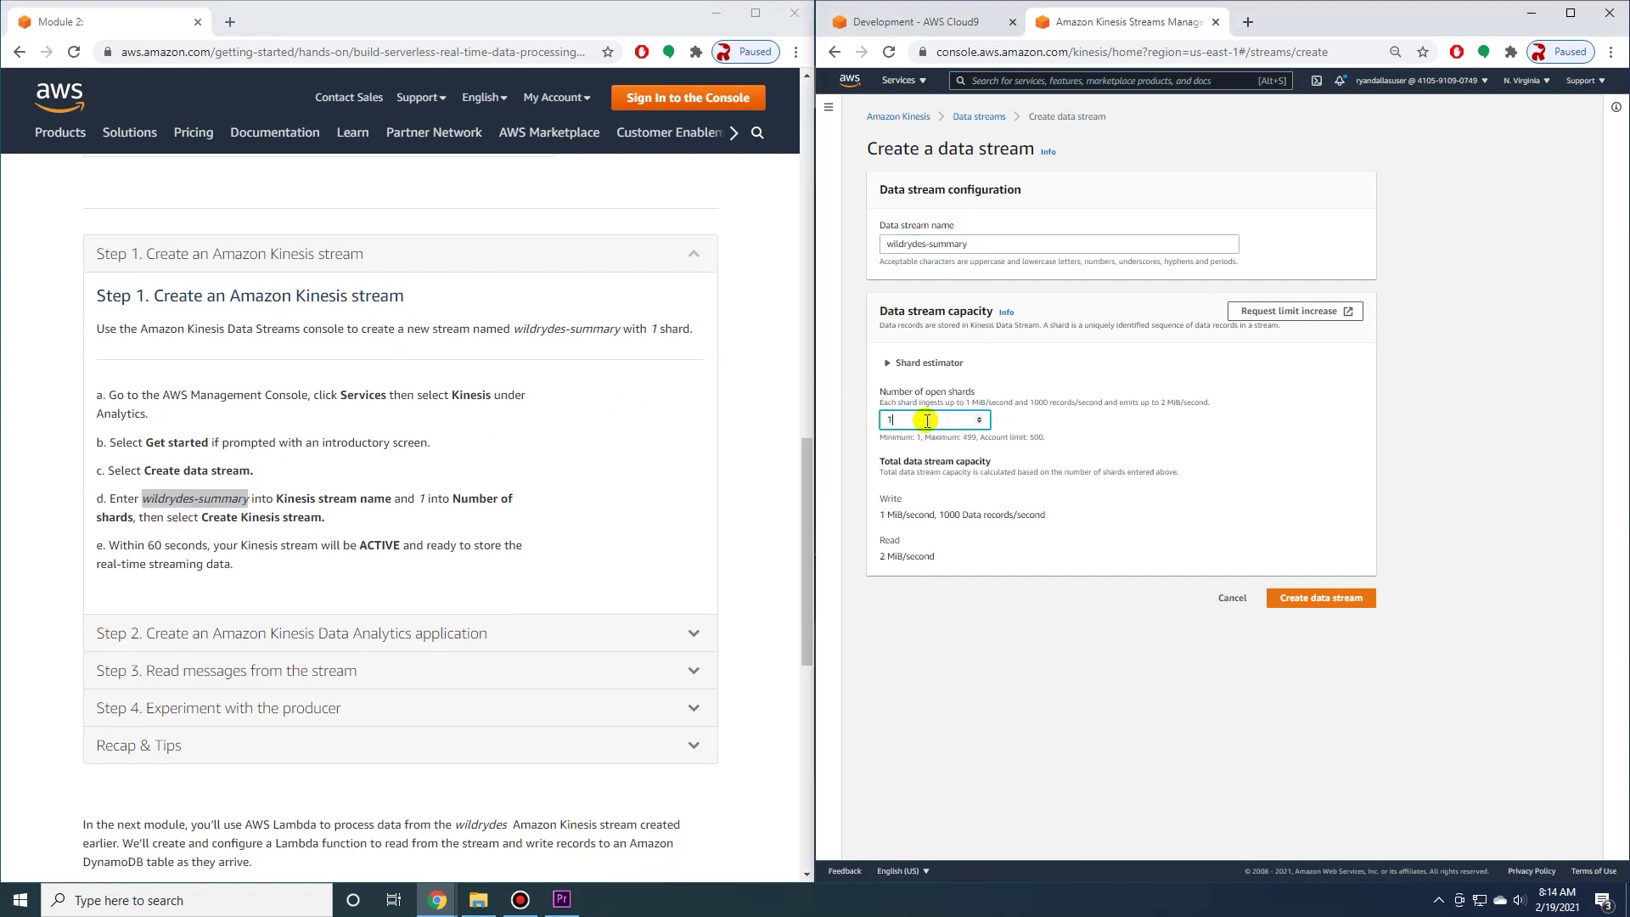
{"action": "left_click", "coordinate": [1202, 413]}
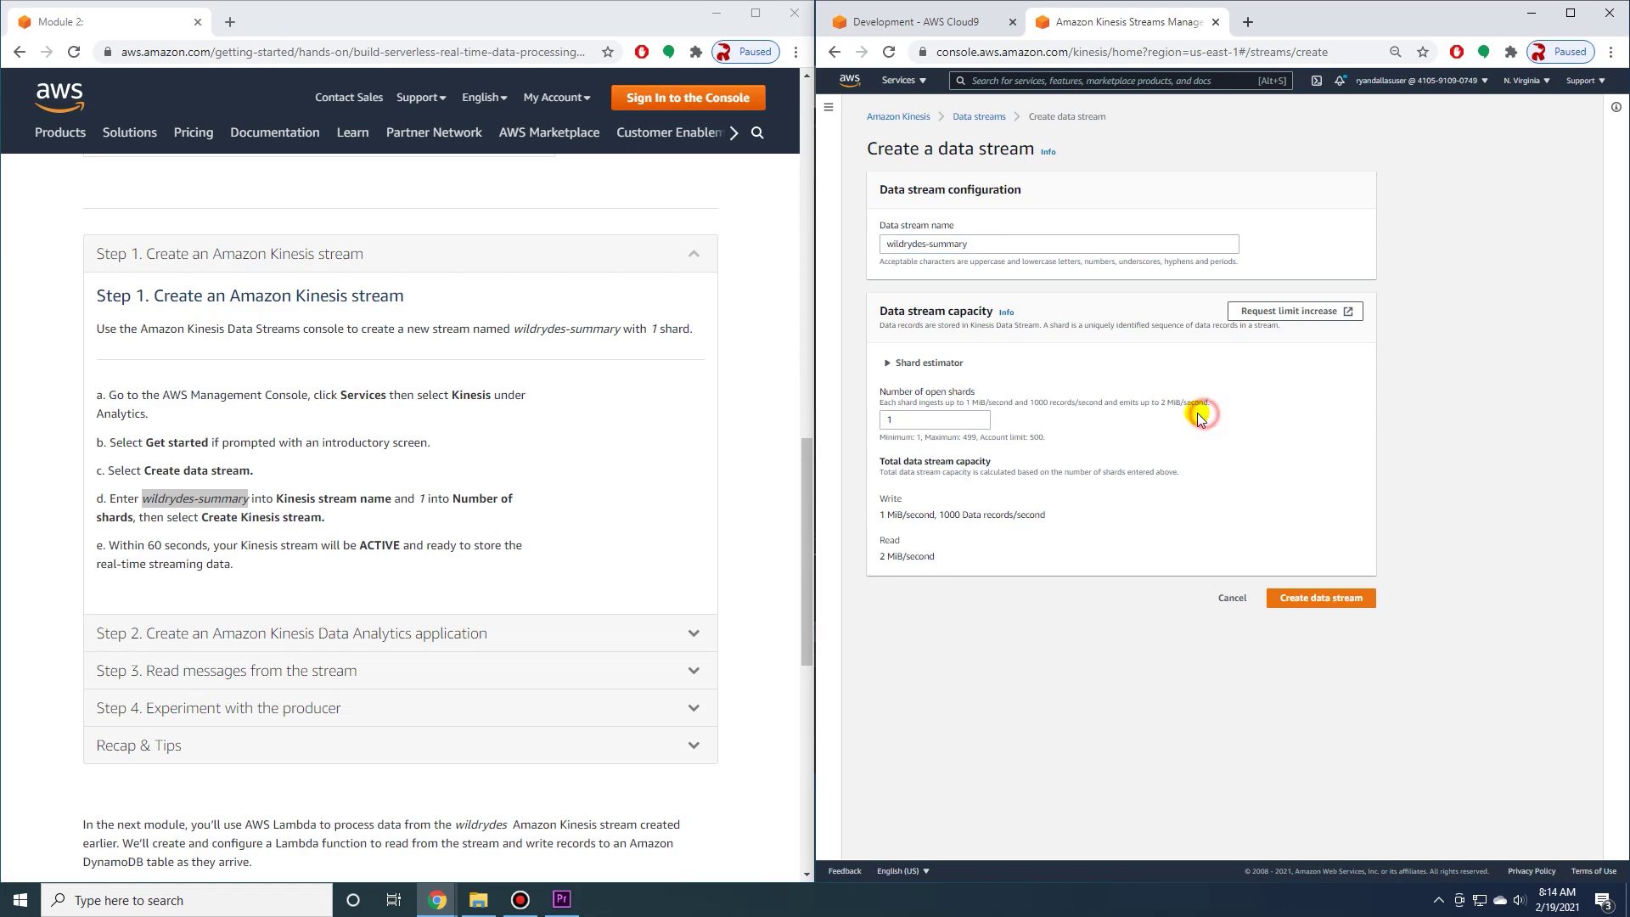
{"action": "left_click", "coordinate": [1329, 598]}
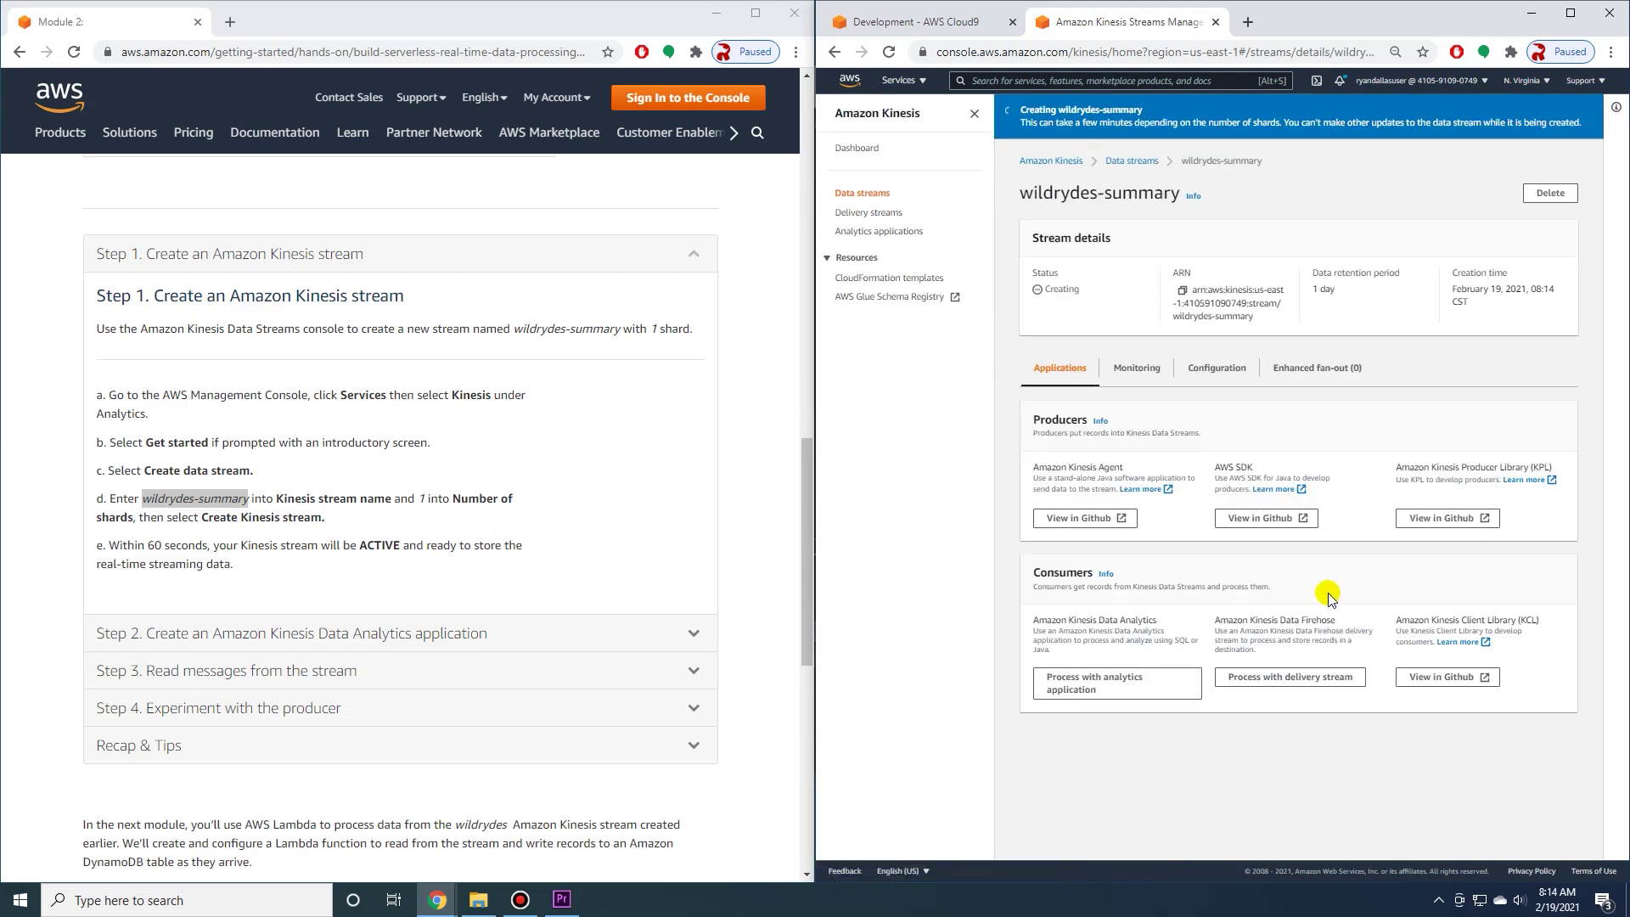
- Expand the tutorial's Step 2 instructions, and run ./producer in the Cloud9 terminal to send sensor data to the stream
{"action": "left_click", "coordinate": [357, 634]}
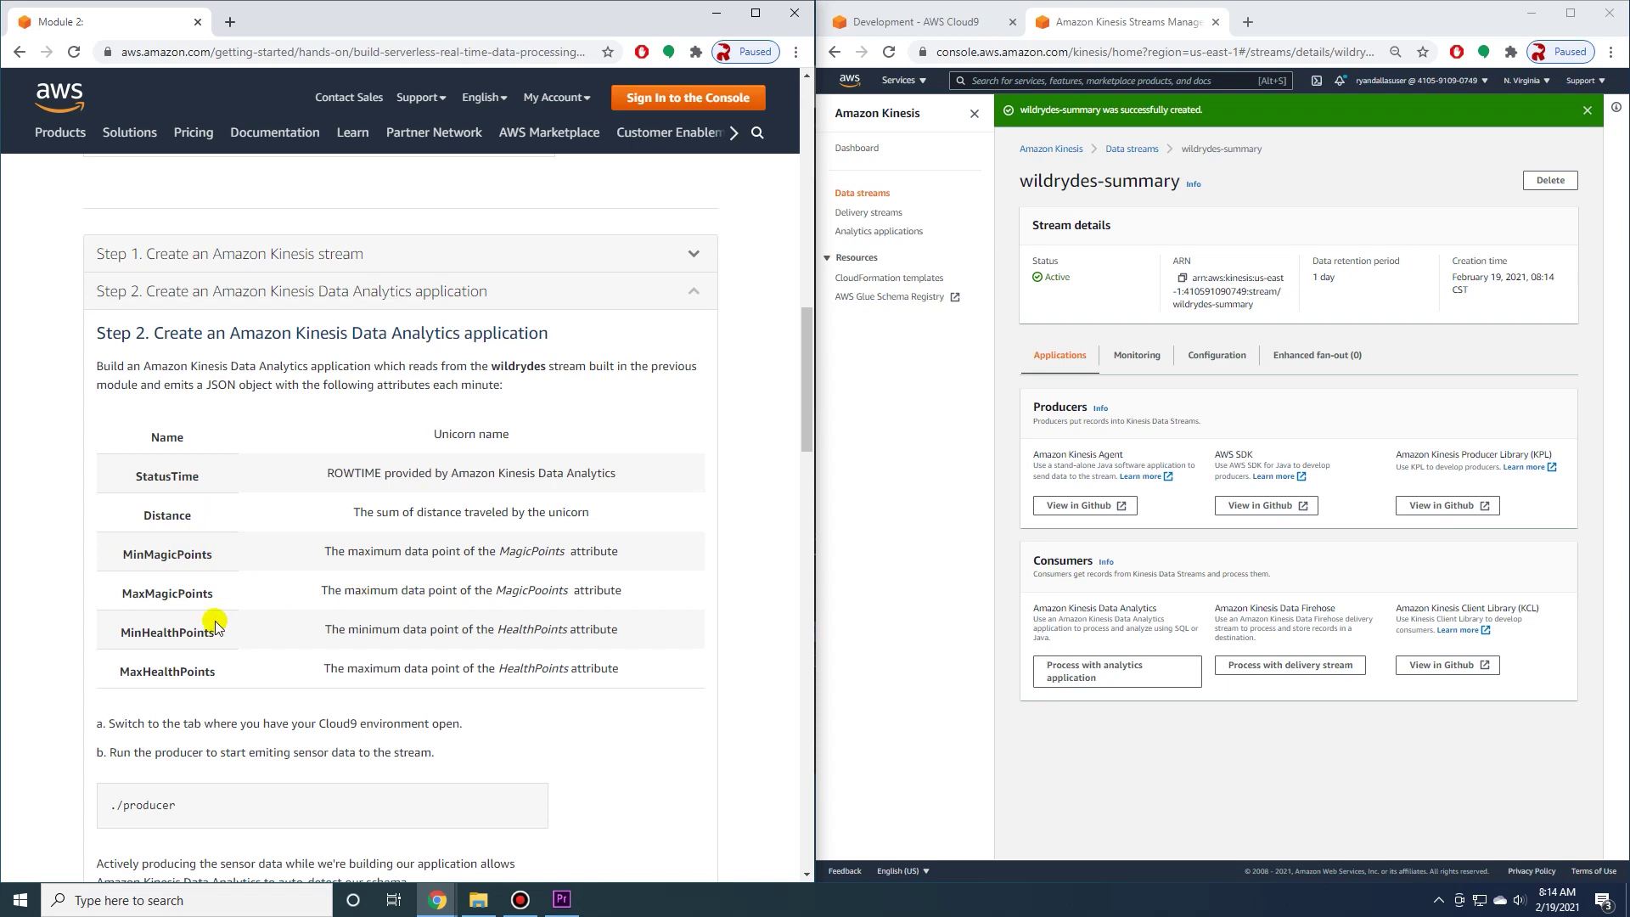
{"action": "scroll", "coordinate": [281, 603], "scroll_direction": "down", "scroll_amount": 3}
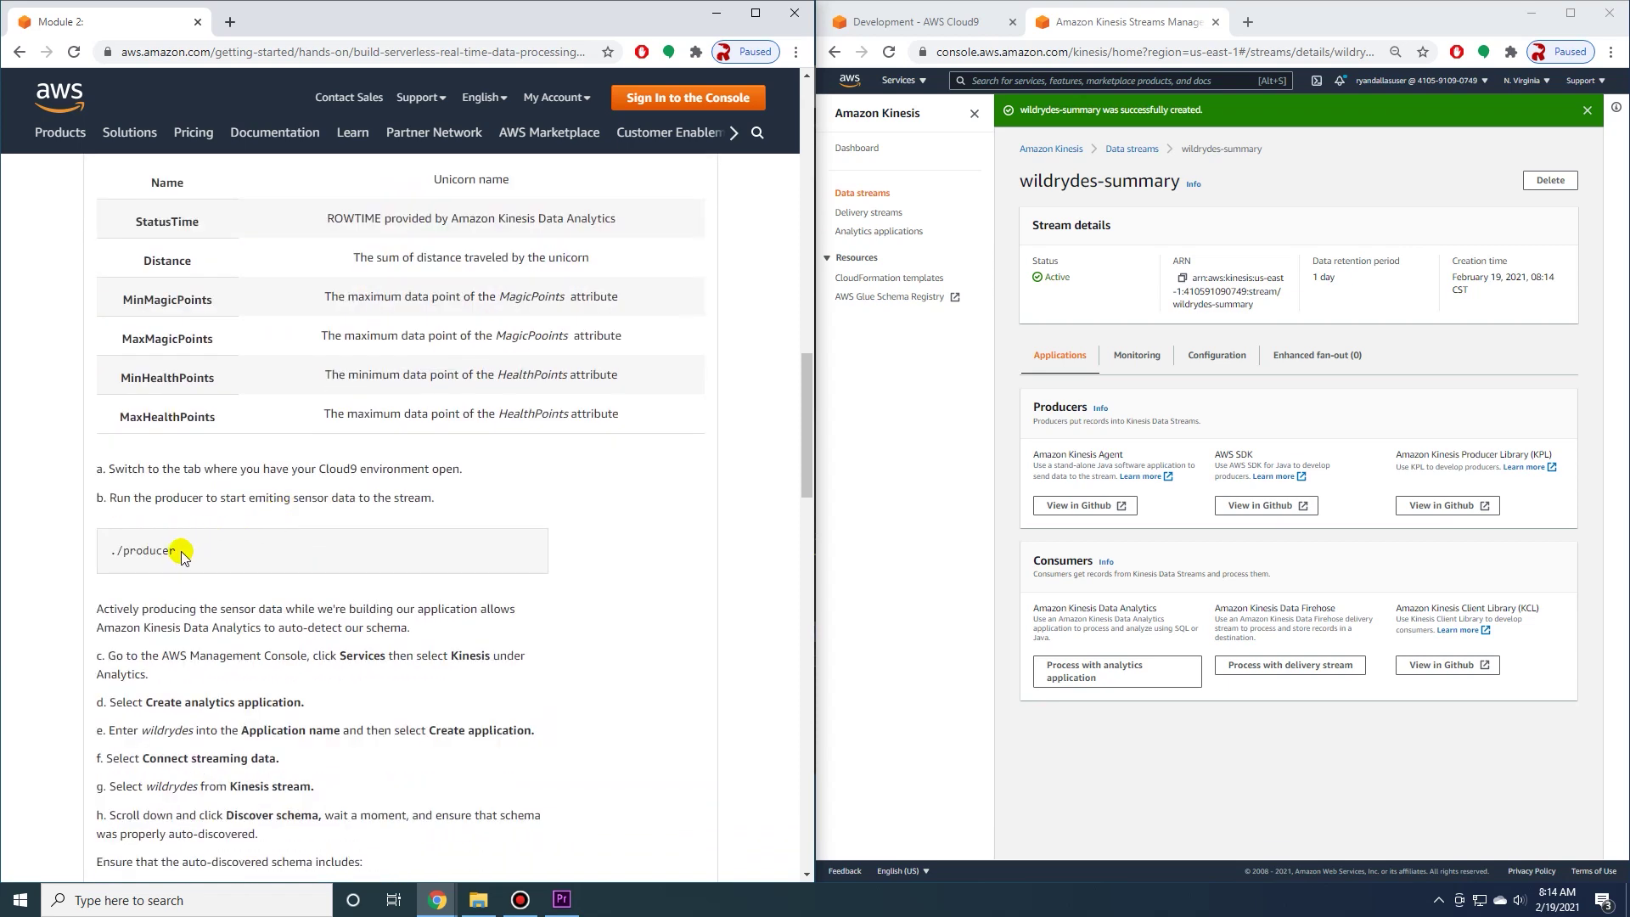
{"action": "left_click", "coordinate": [853, 19]}
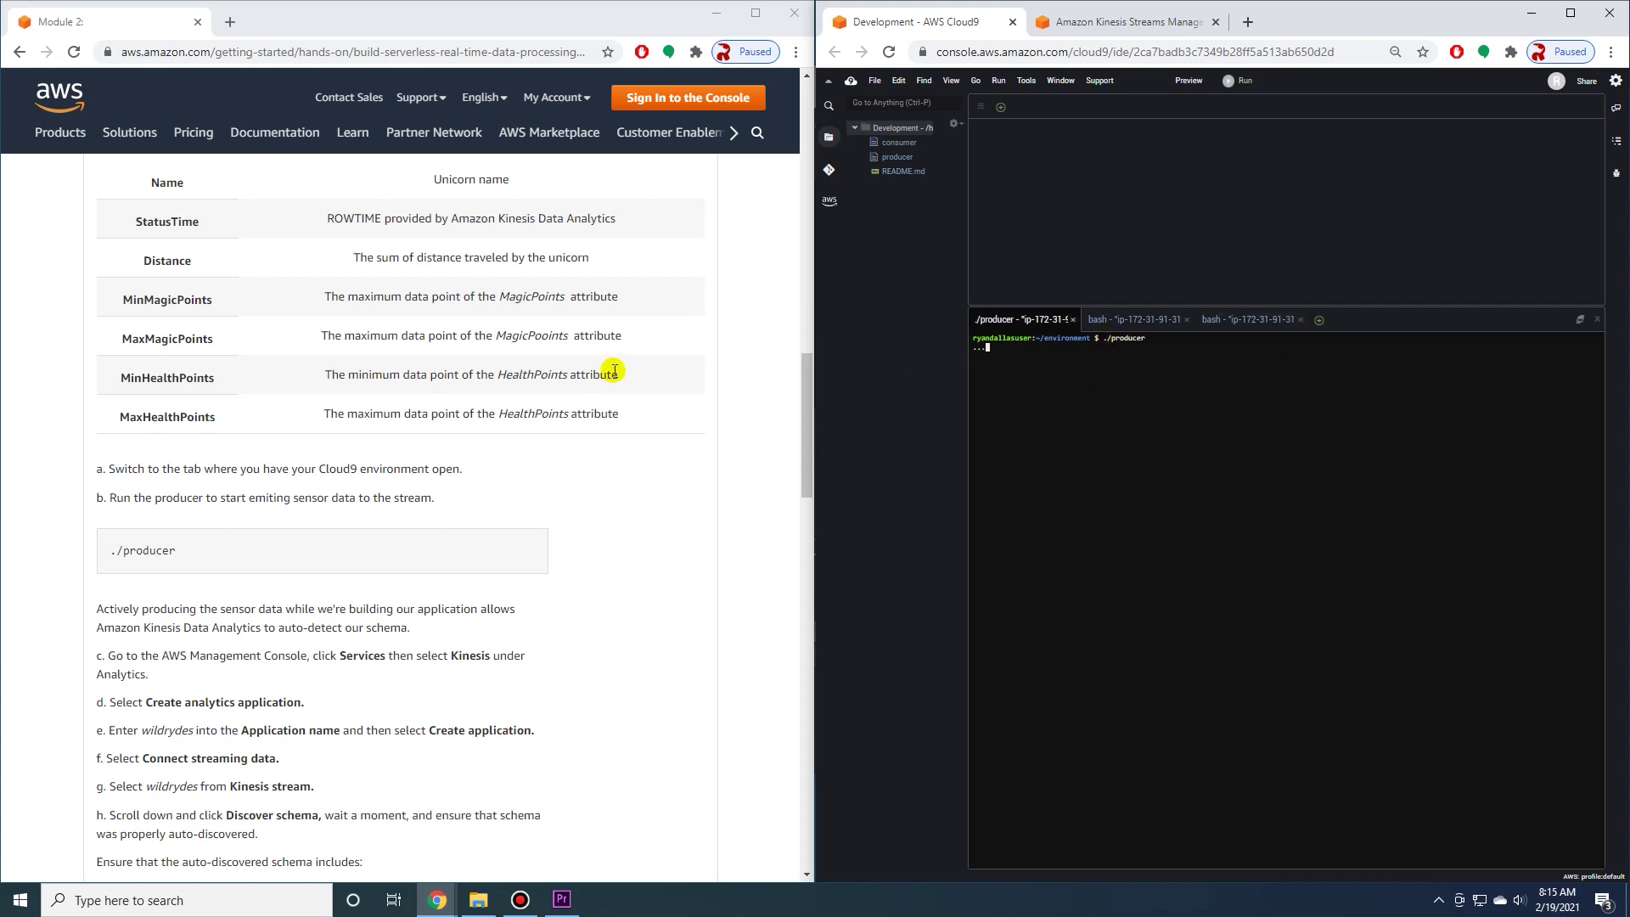
- Return to the Kinesis console and open the form for creating a Kinesis Data Analytics application
{"action": "scroll", "coordinate": [261, 450], "scroll_direction": "down", "scroll_amount": 2}
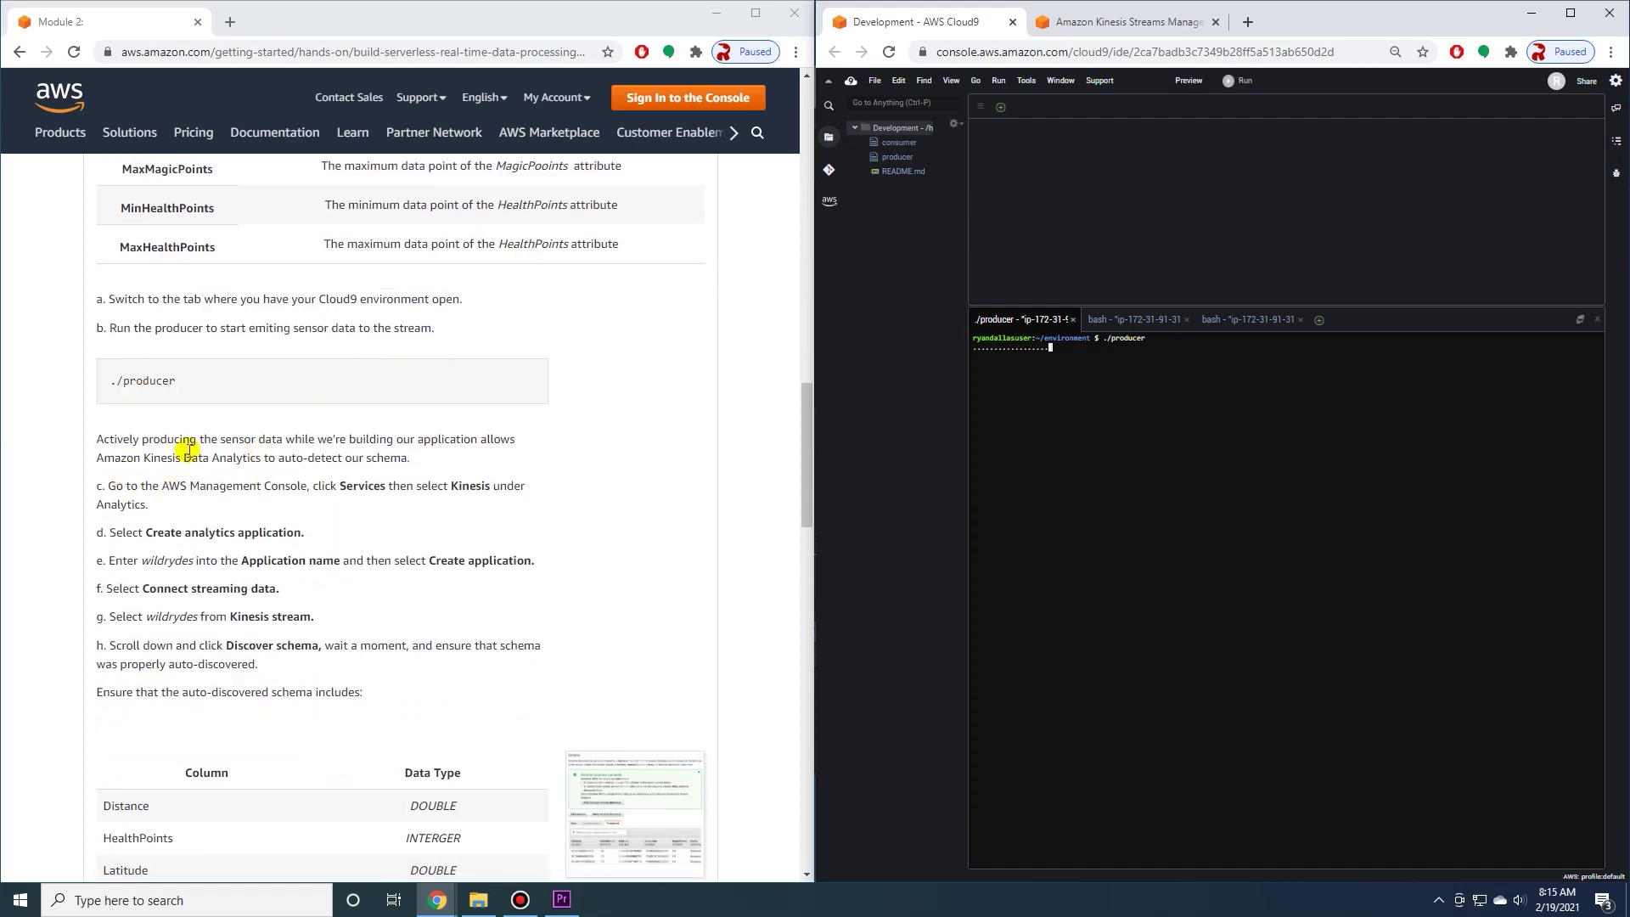
{"action": "left_click", "coordinate": [1095, 25]}
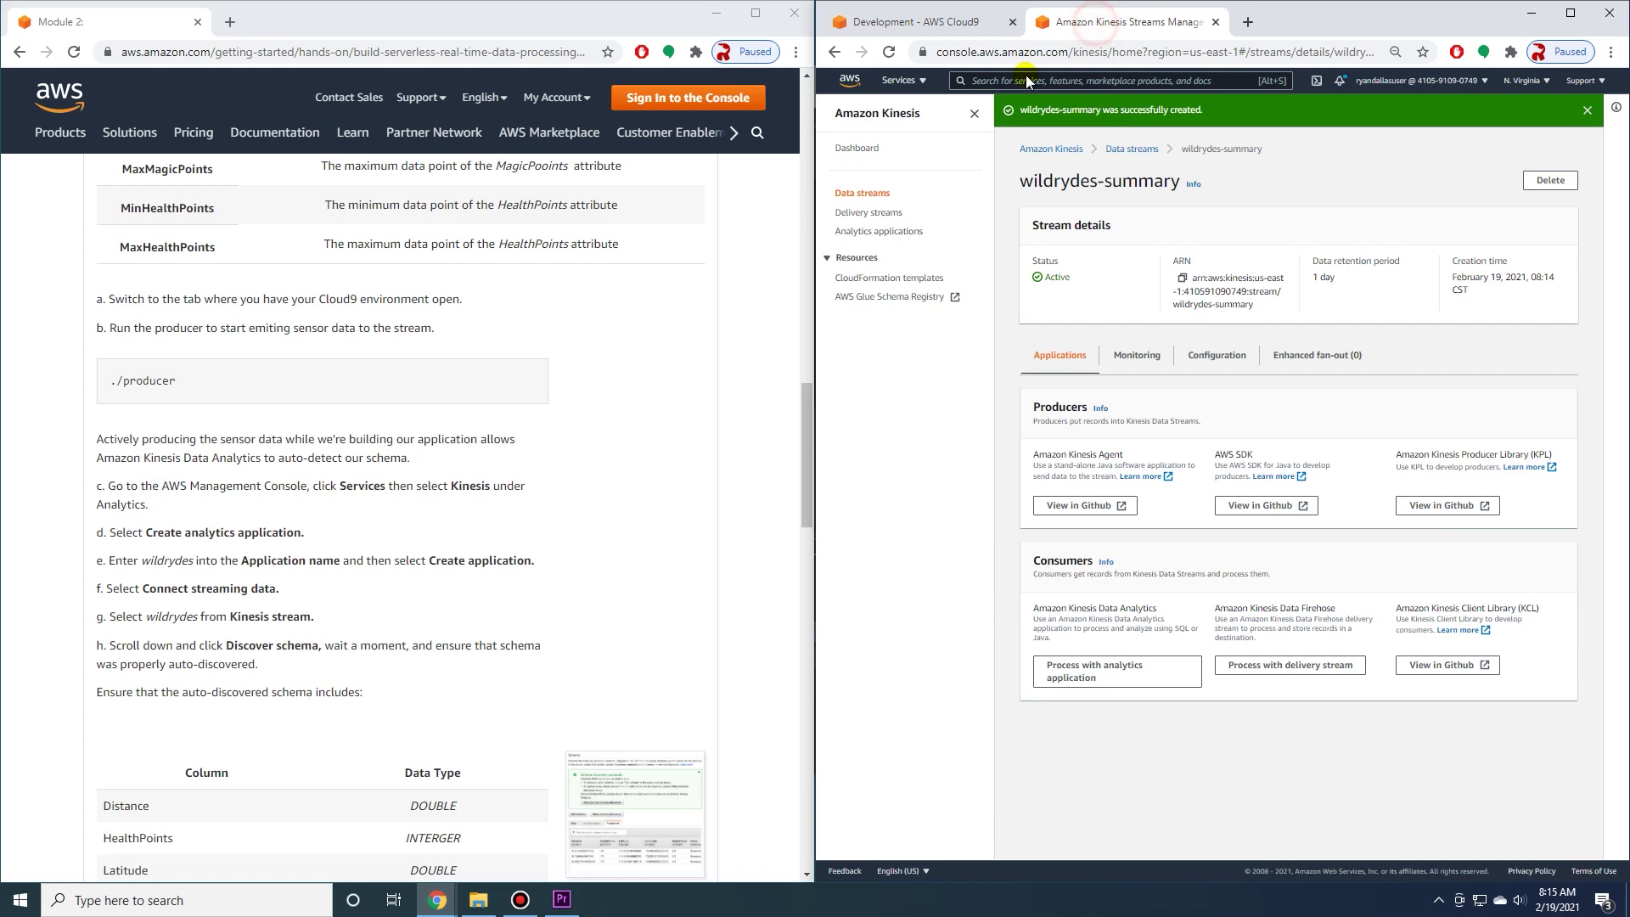
{"action": "left_click", "coordinate": [880, 234]}
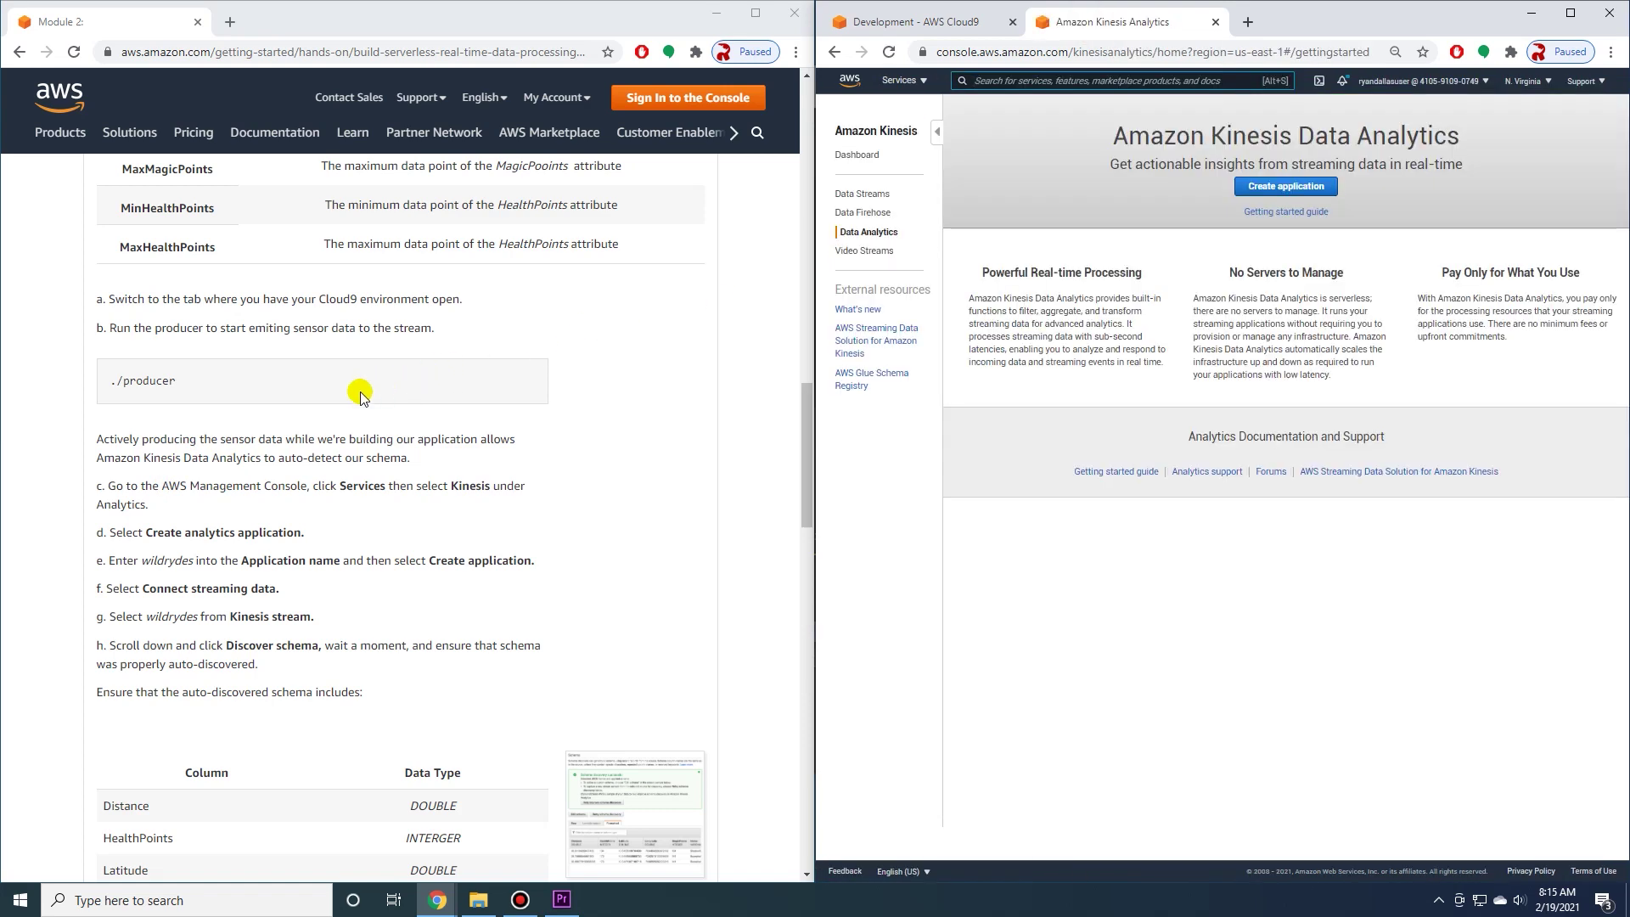
{"action": "scroll", "coordinate": [361, 396], "scroll_direction": "down", "scroll_amount": 1}
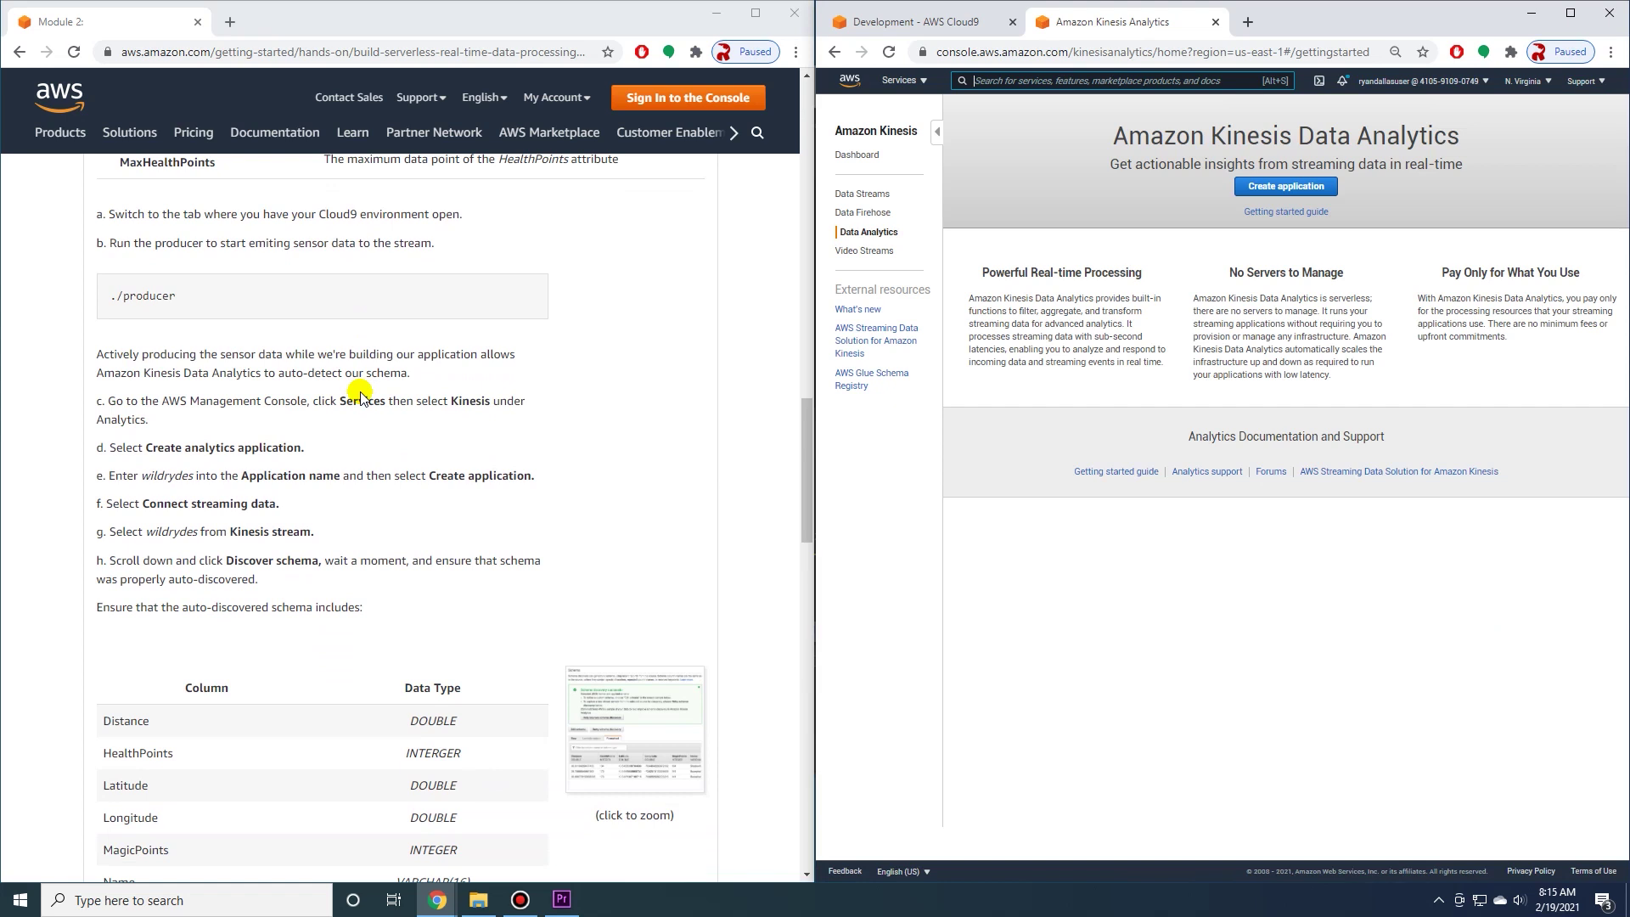
{"action": "left_click", "coordinate": [1271, 188]}
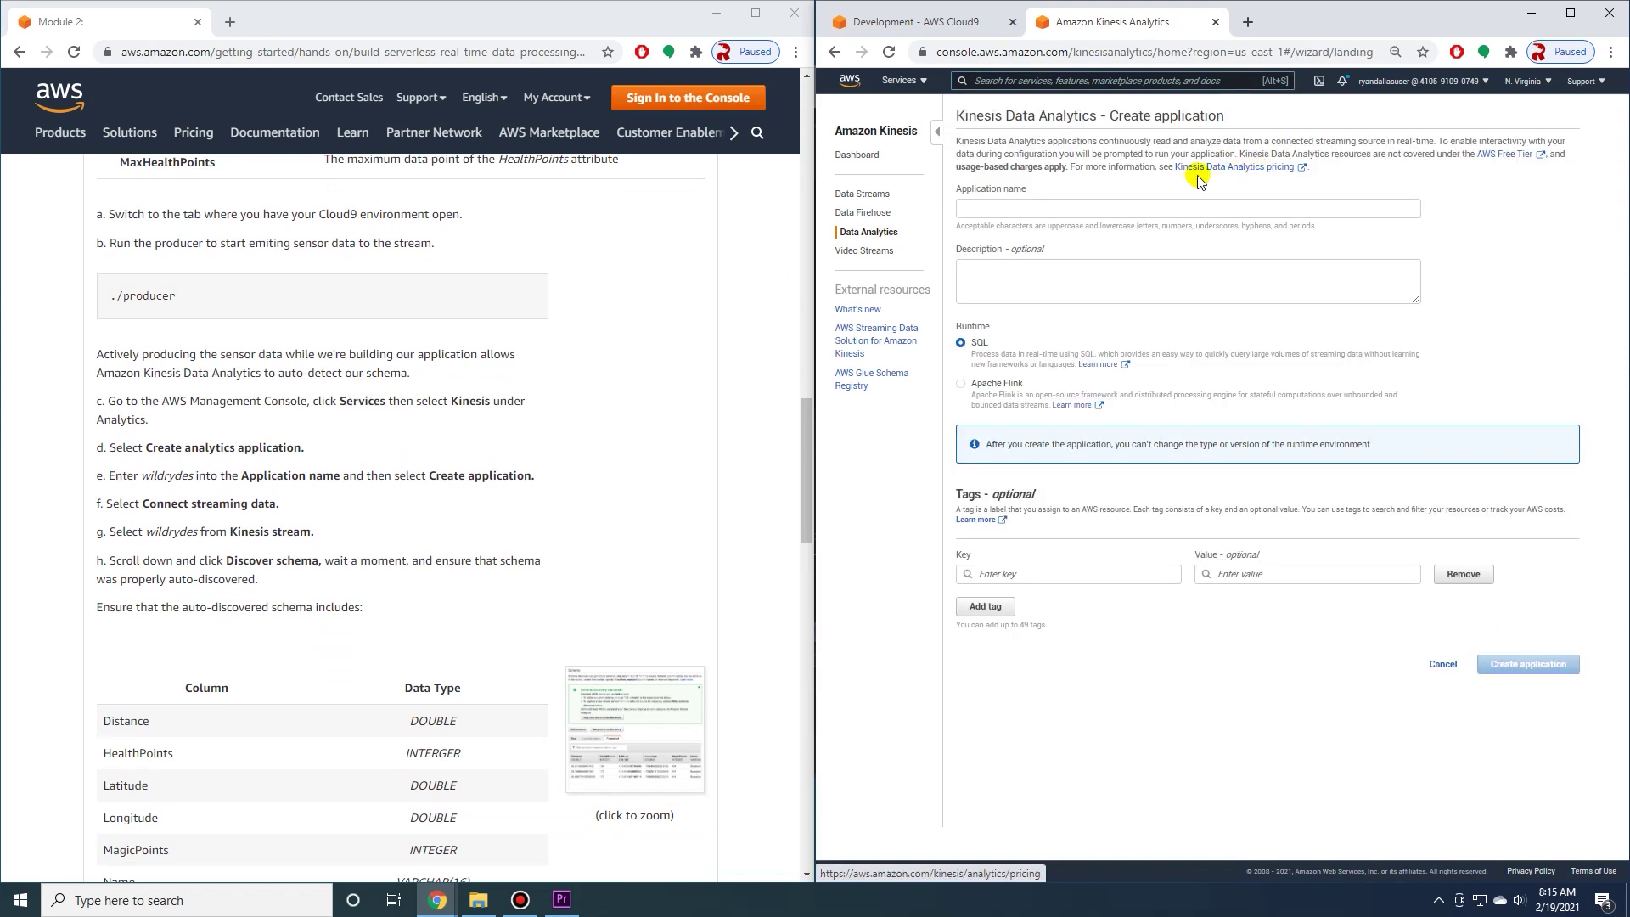
- Create the analytics application wildrydes with the SQL runtime, using the name copied from the tutorial without a trailing space
{"action": "scroll", "coordinate": [301, 443], "scroll_direction": "down", "scroll_amount": 1}
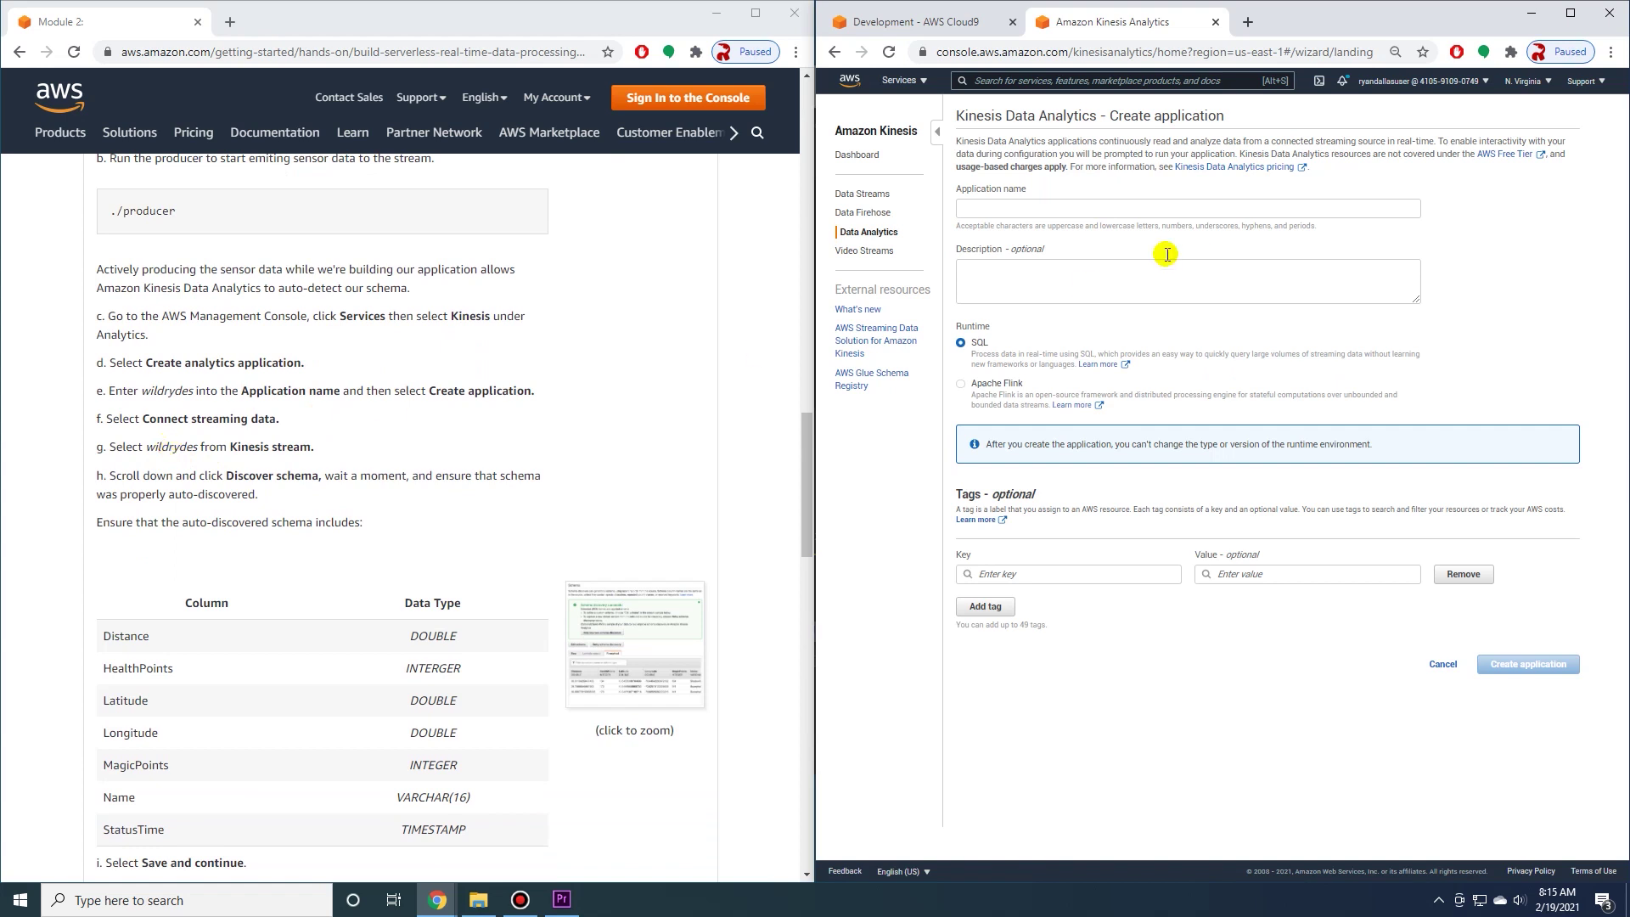
{"action": "double_click", "coordinate": [167, 390]}
{"action": "key", "text": "ctrl+c"}
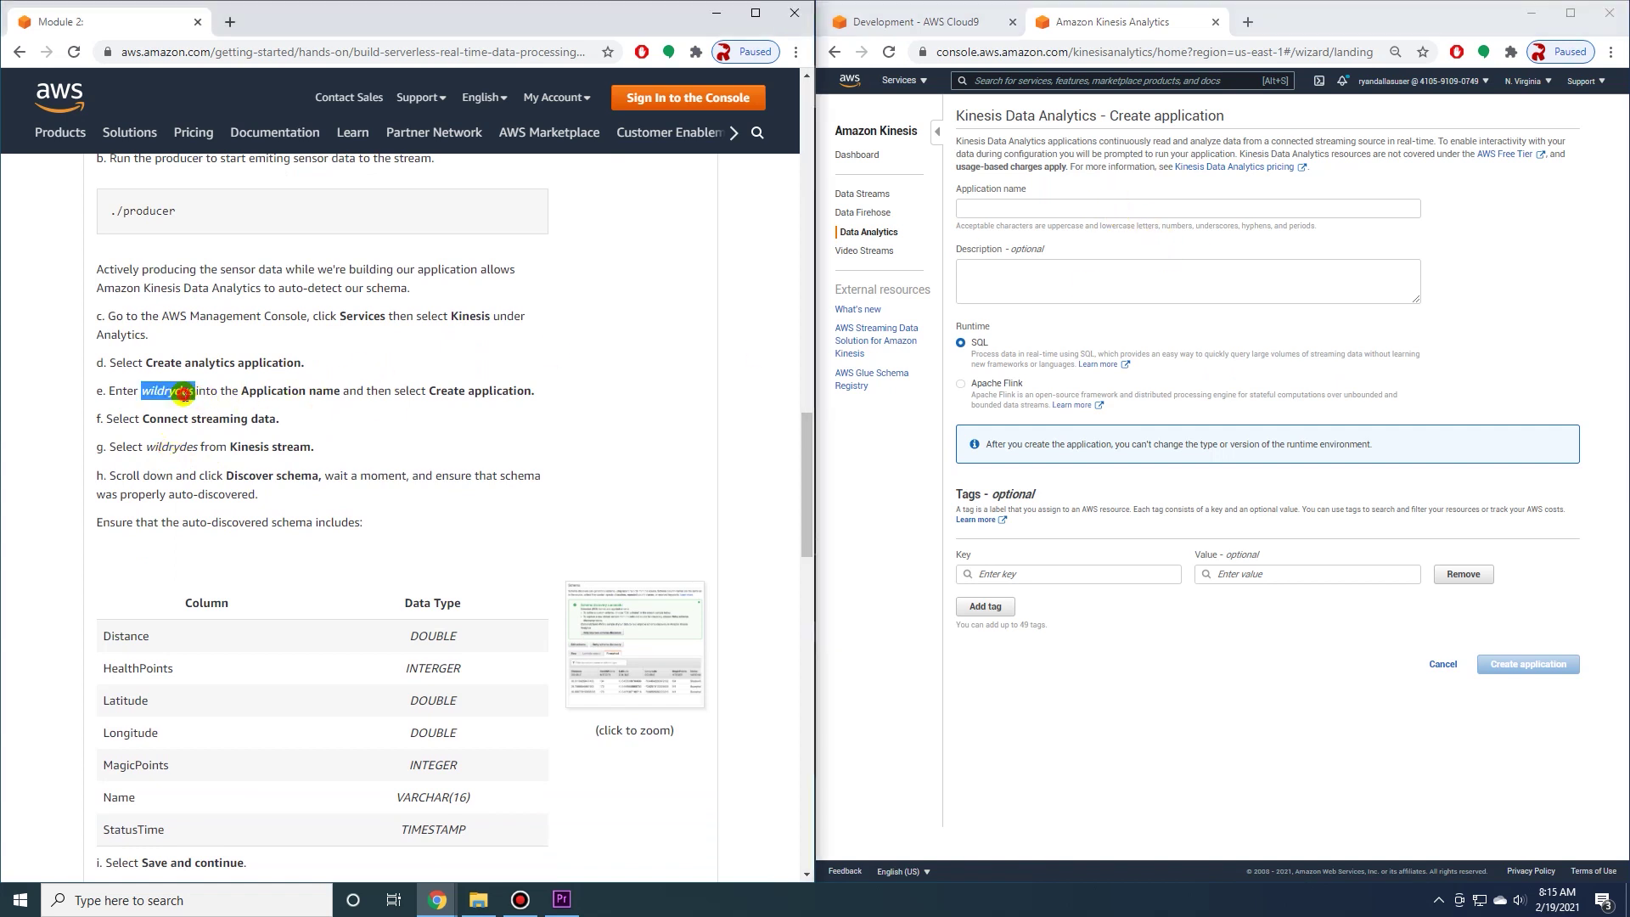
{"action": "left_click", "coordinate": [1035, 207]}
{"action": "key", "text": "ctrl+v"}
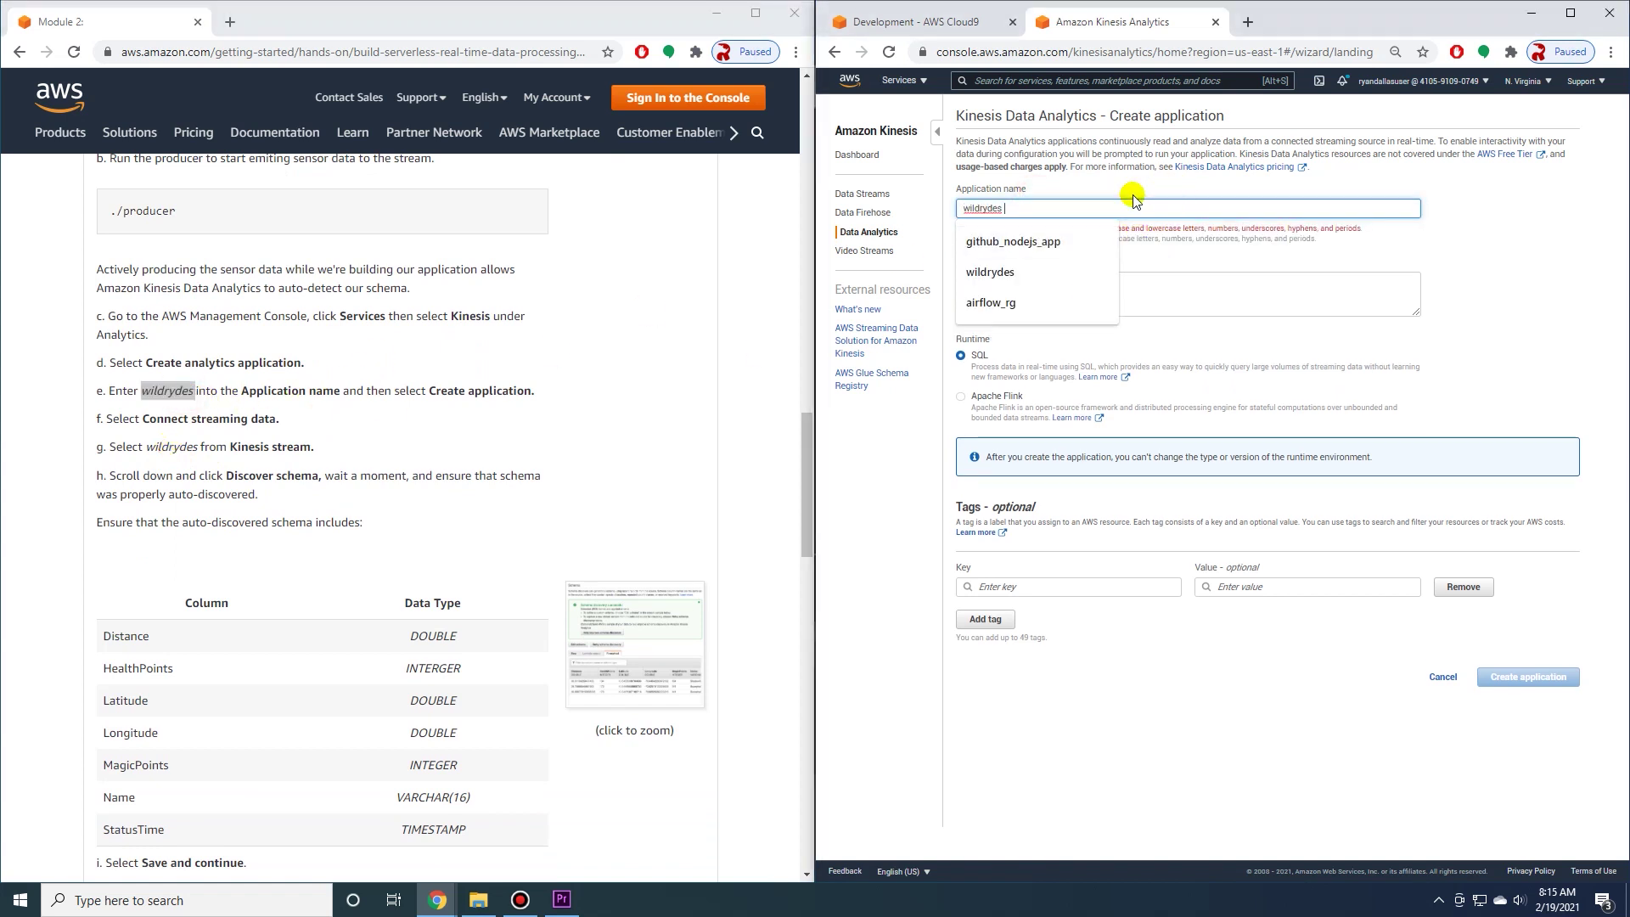
{"action": "left_click", "coordinate": [1083, 183]}
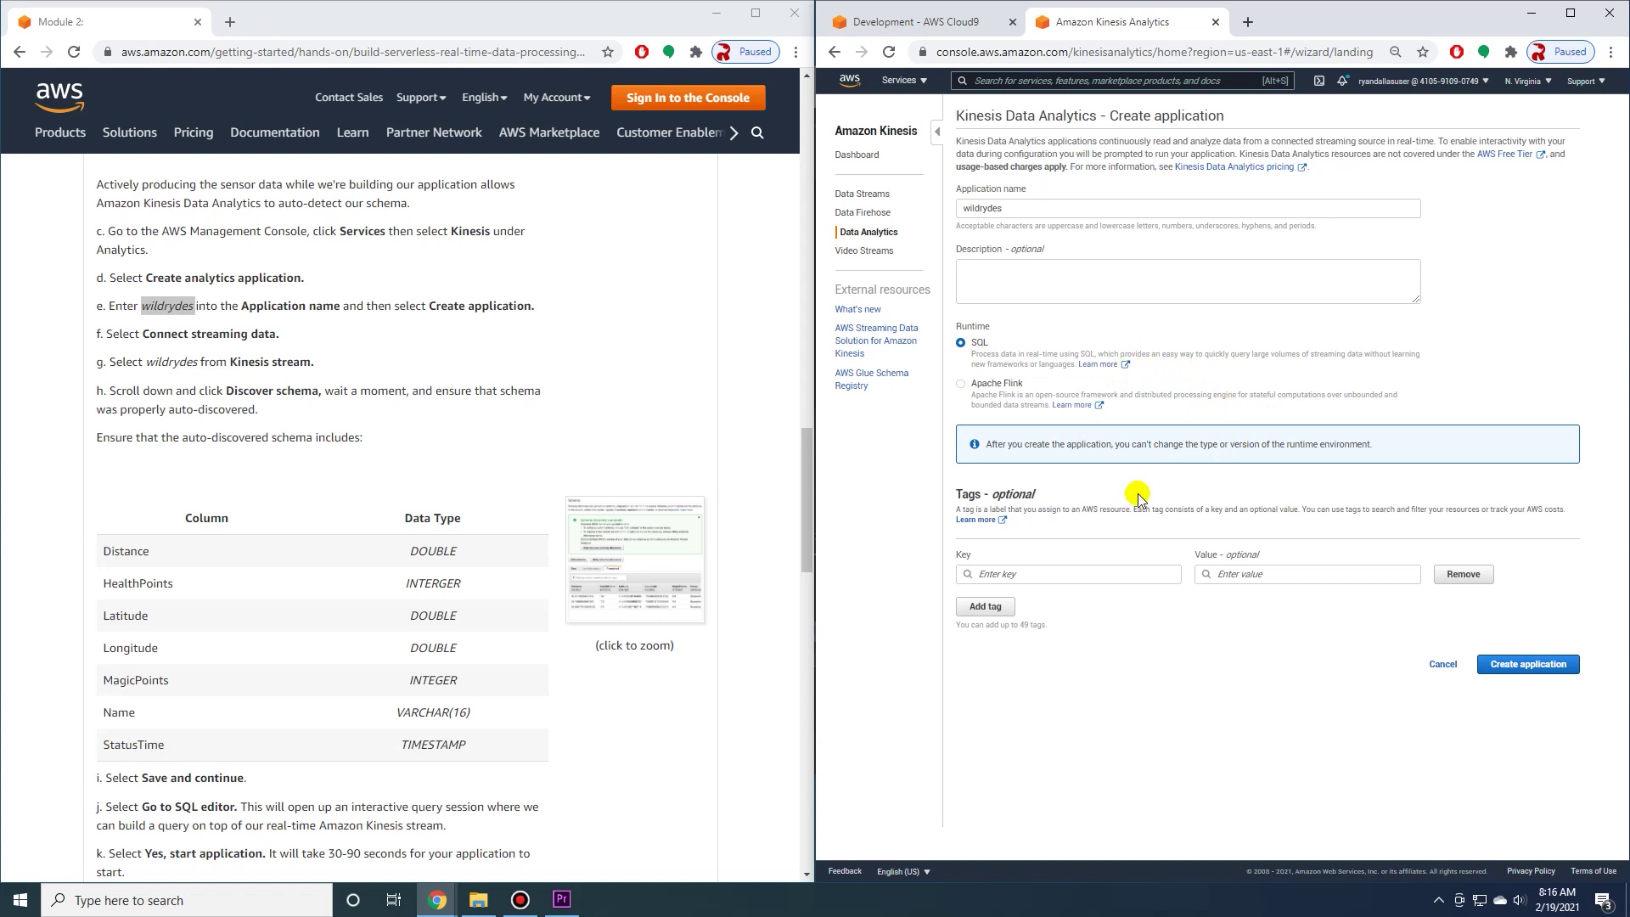
{"action": "left_click", "coordinate": [1511, 667]}
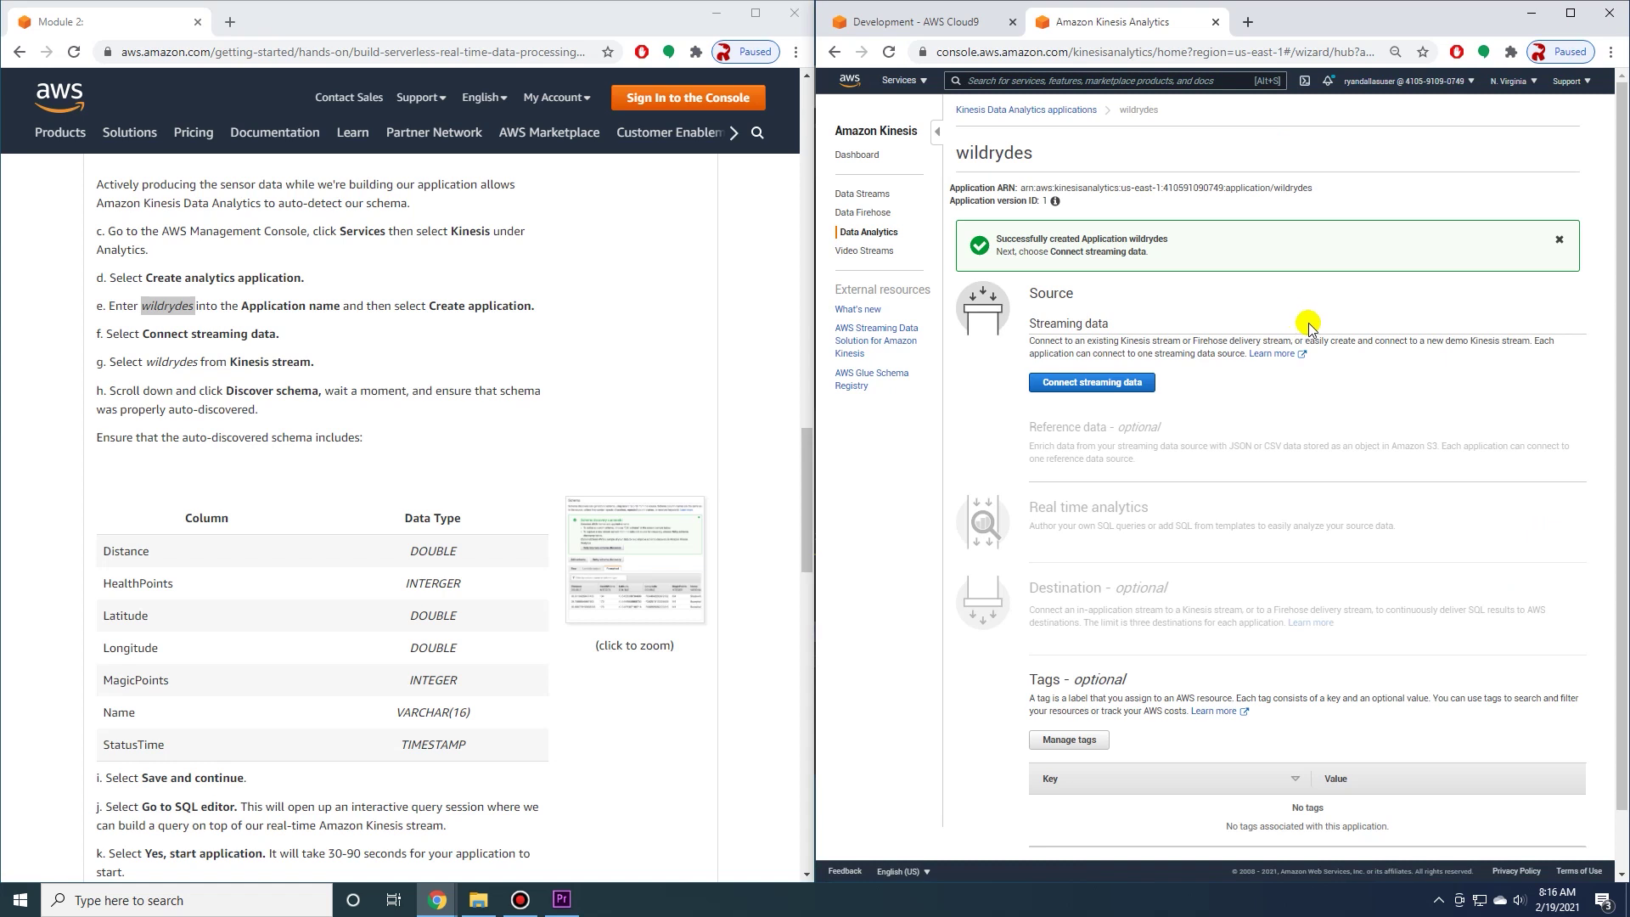
- Start connecting streaming data to the application and choose wildrydes as the source Kinesis data stream
{"action": "scroll", "coordinate": [322, 340], "scroll_direction": "down", "scroll_amount": 1}
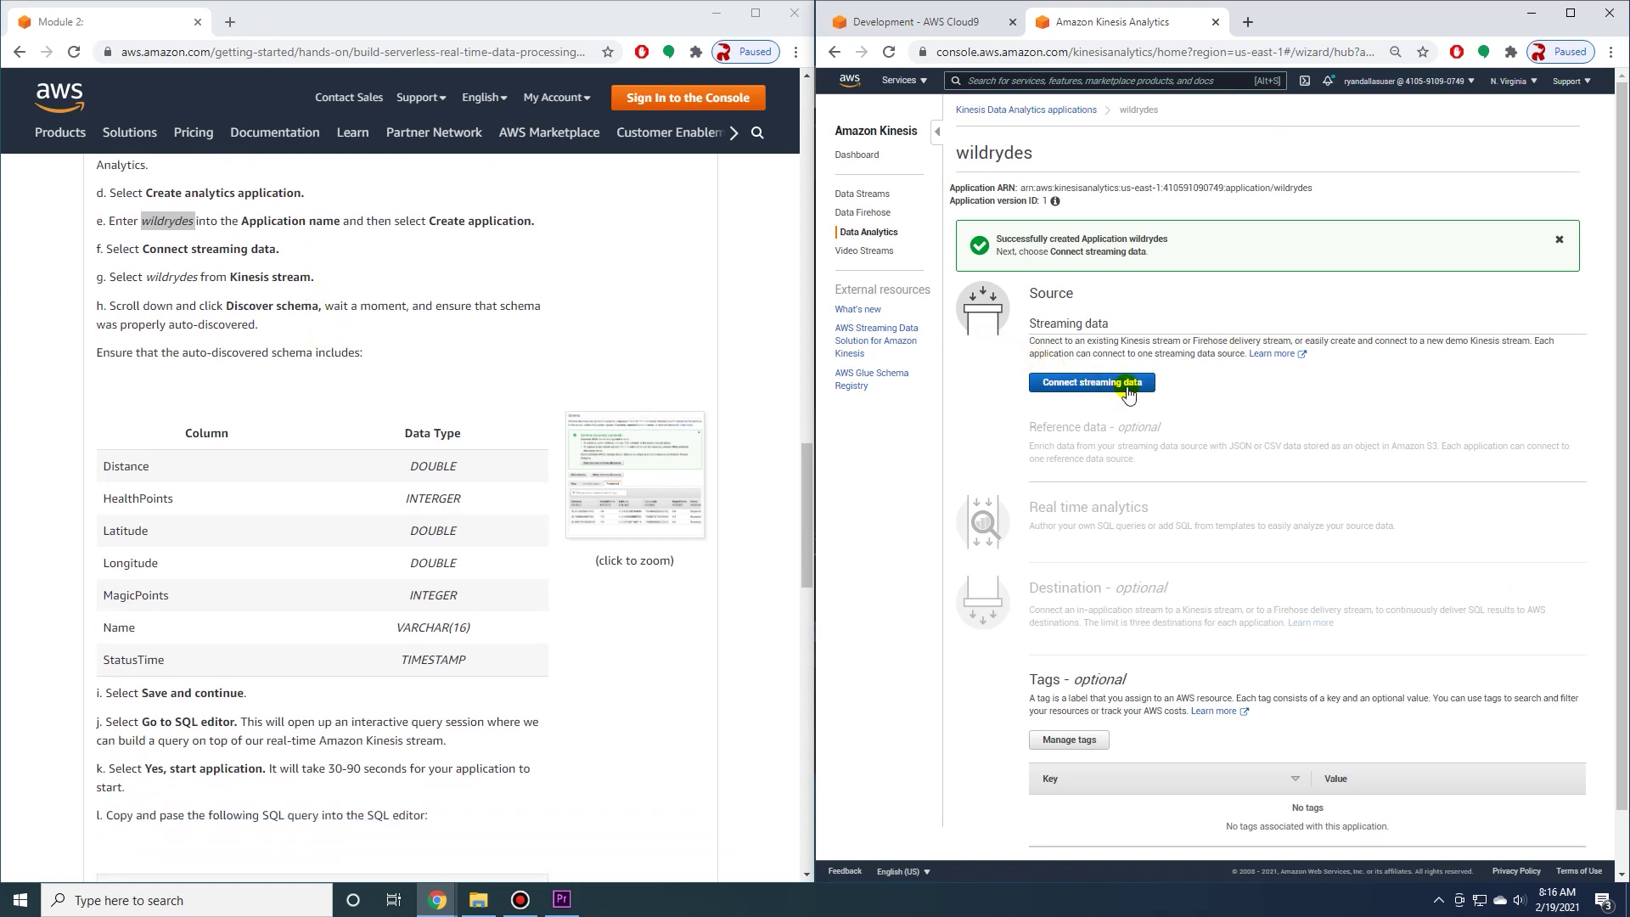
{"action": "left_click", "coordinate": [1126, 393]}
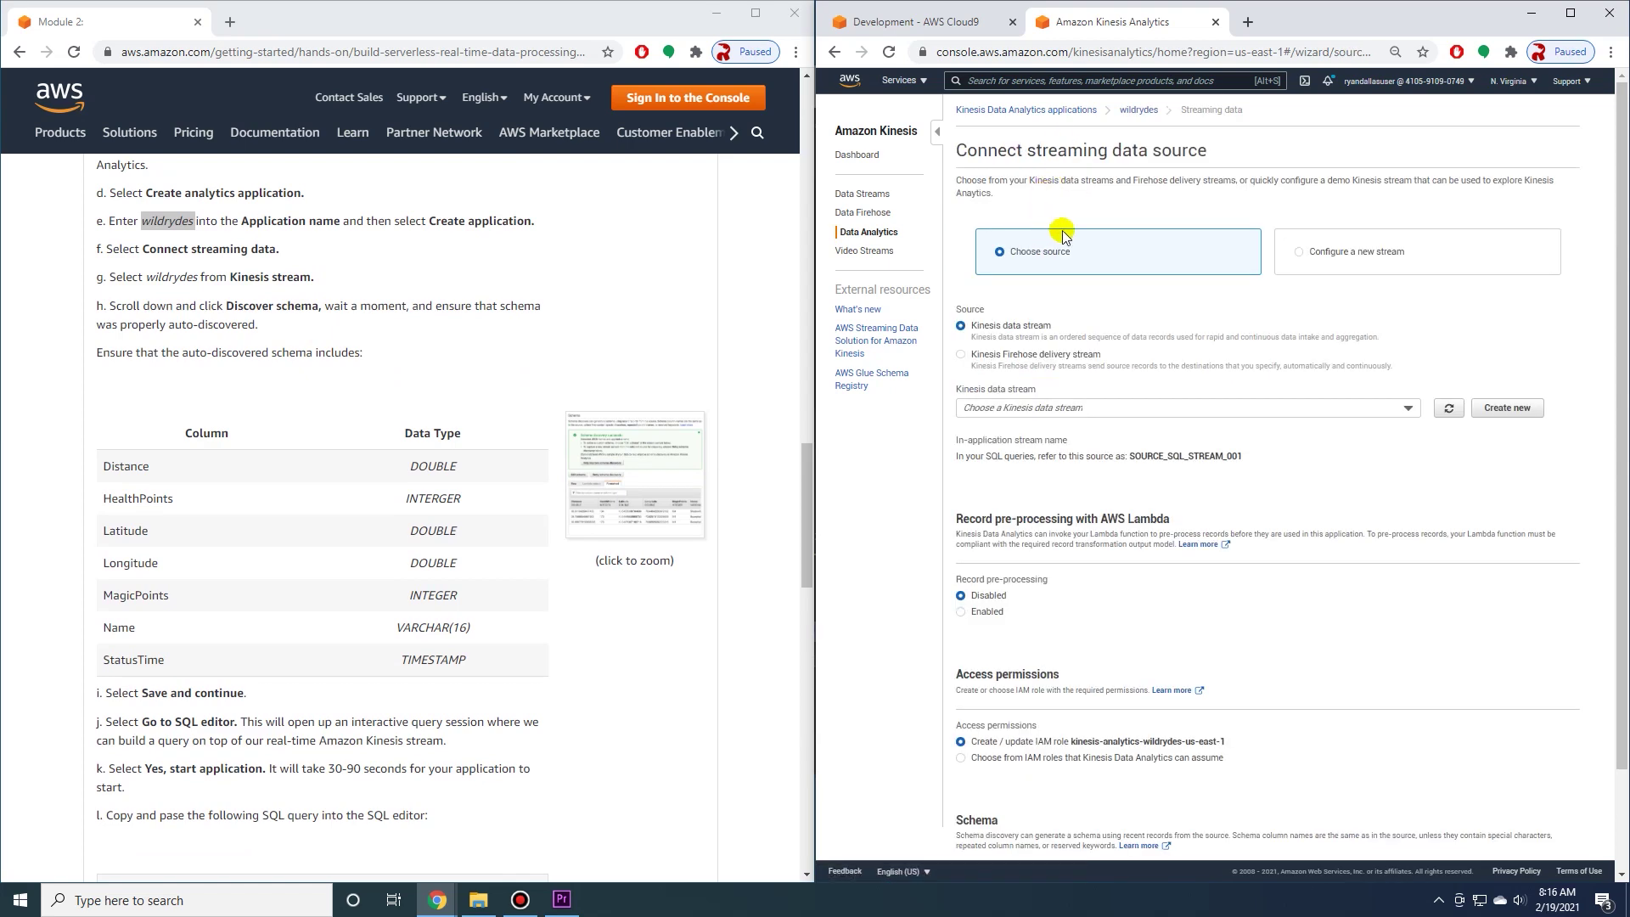
{"action": "left_click", "coordinate": [1104, 408]}
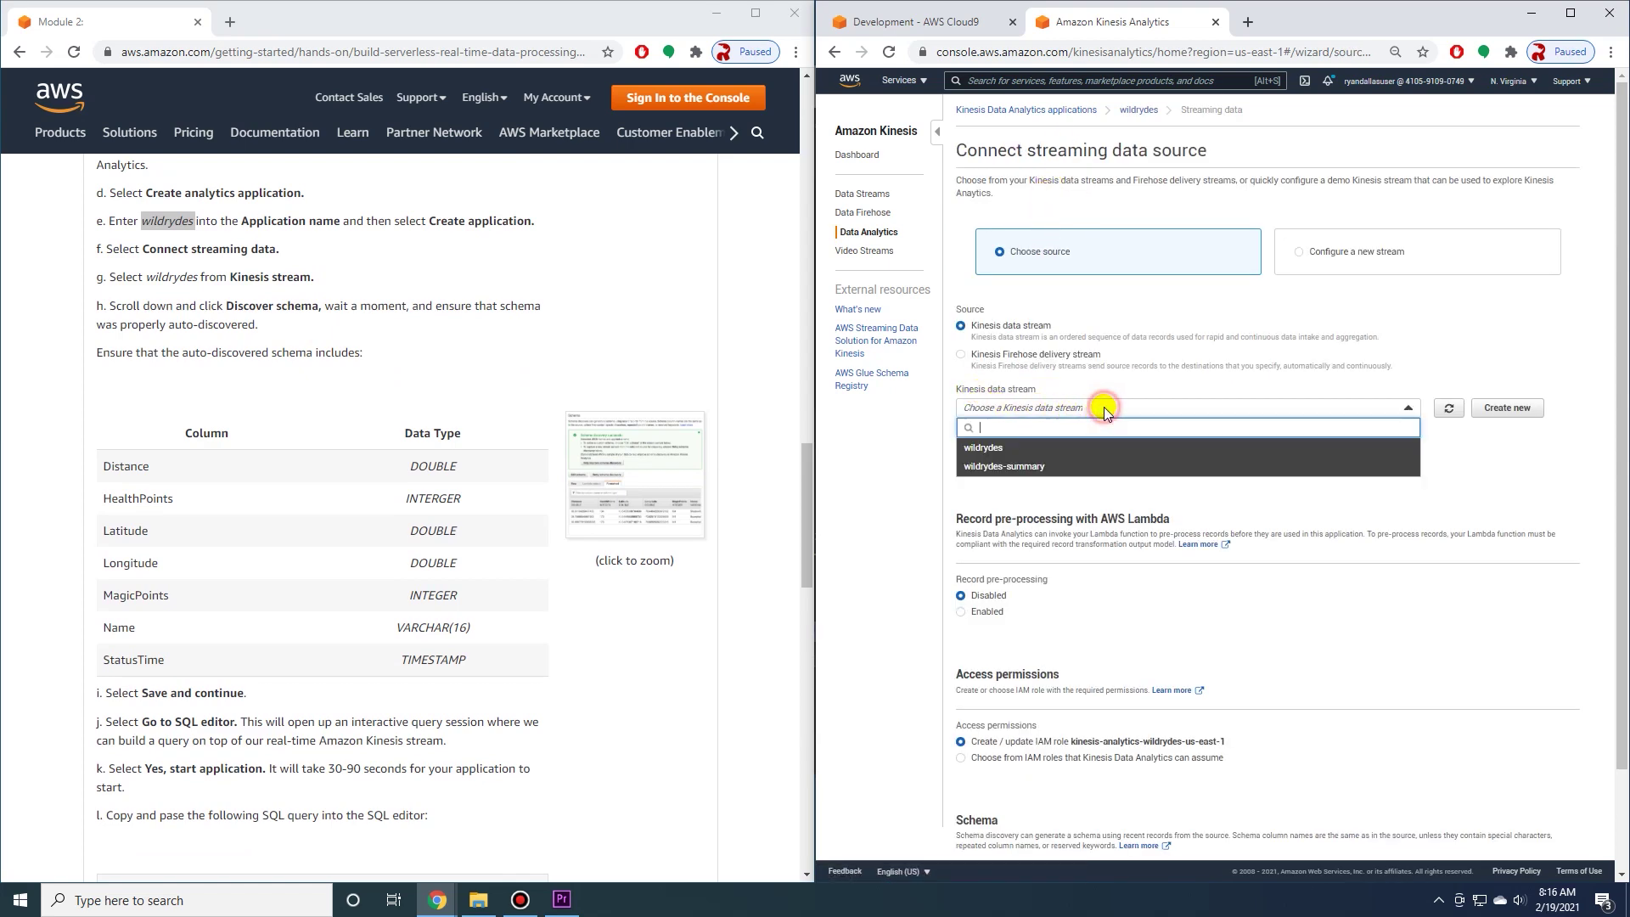
{"action": "left_click", "coordinate": [1026, 448]}
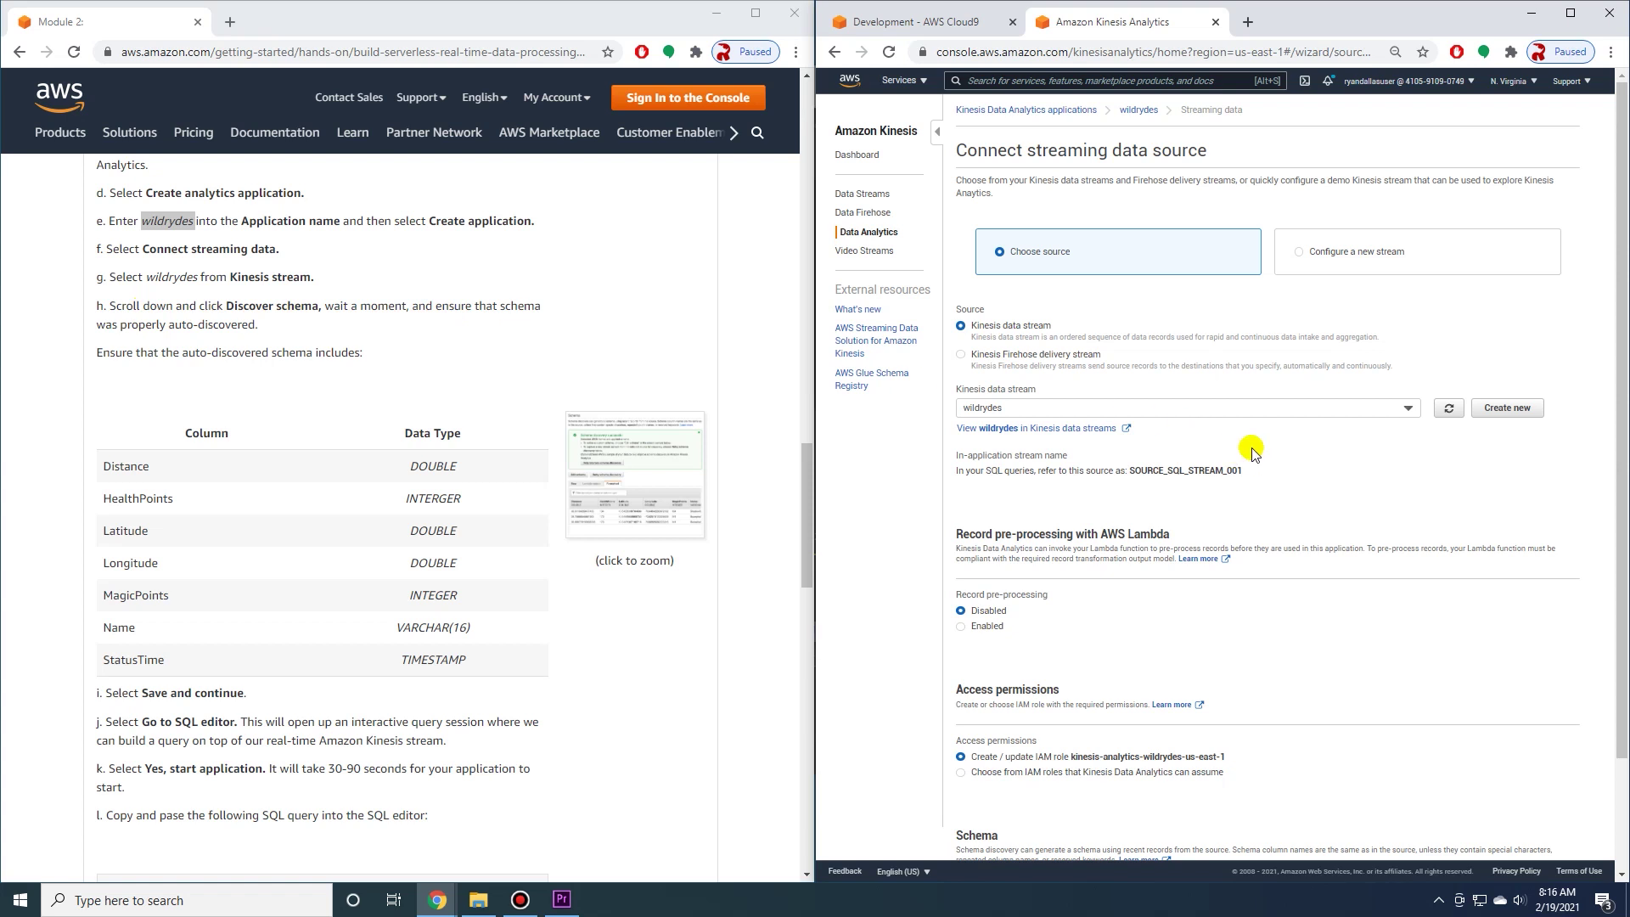
- Discover the wildrydes stream's schema, checking its columns against the tutorial's table, and save the source configuration
{"action": "scroll", "coordinate": [1252, 469], "scroll_direction": "down", "scroll_amount": 1}
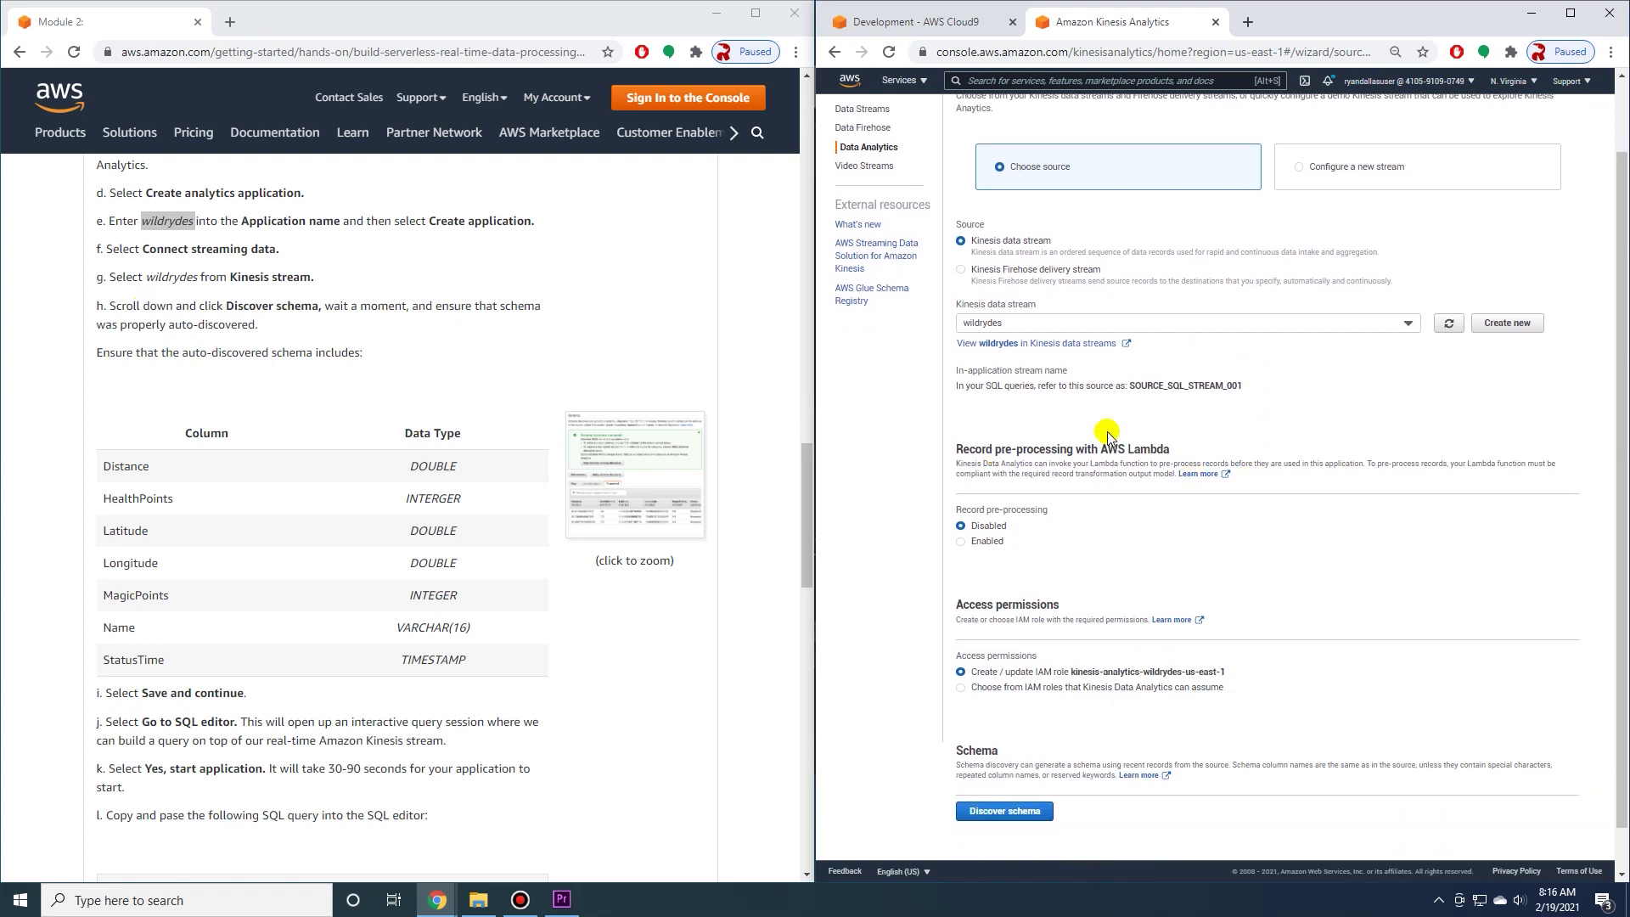
{"action": "scroll", "coordinate": [1113, 439], "scroll_direction": "down", "scroll_amount": 1}
{"action": "left_click", "coordinate": [1028, 765]}
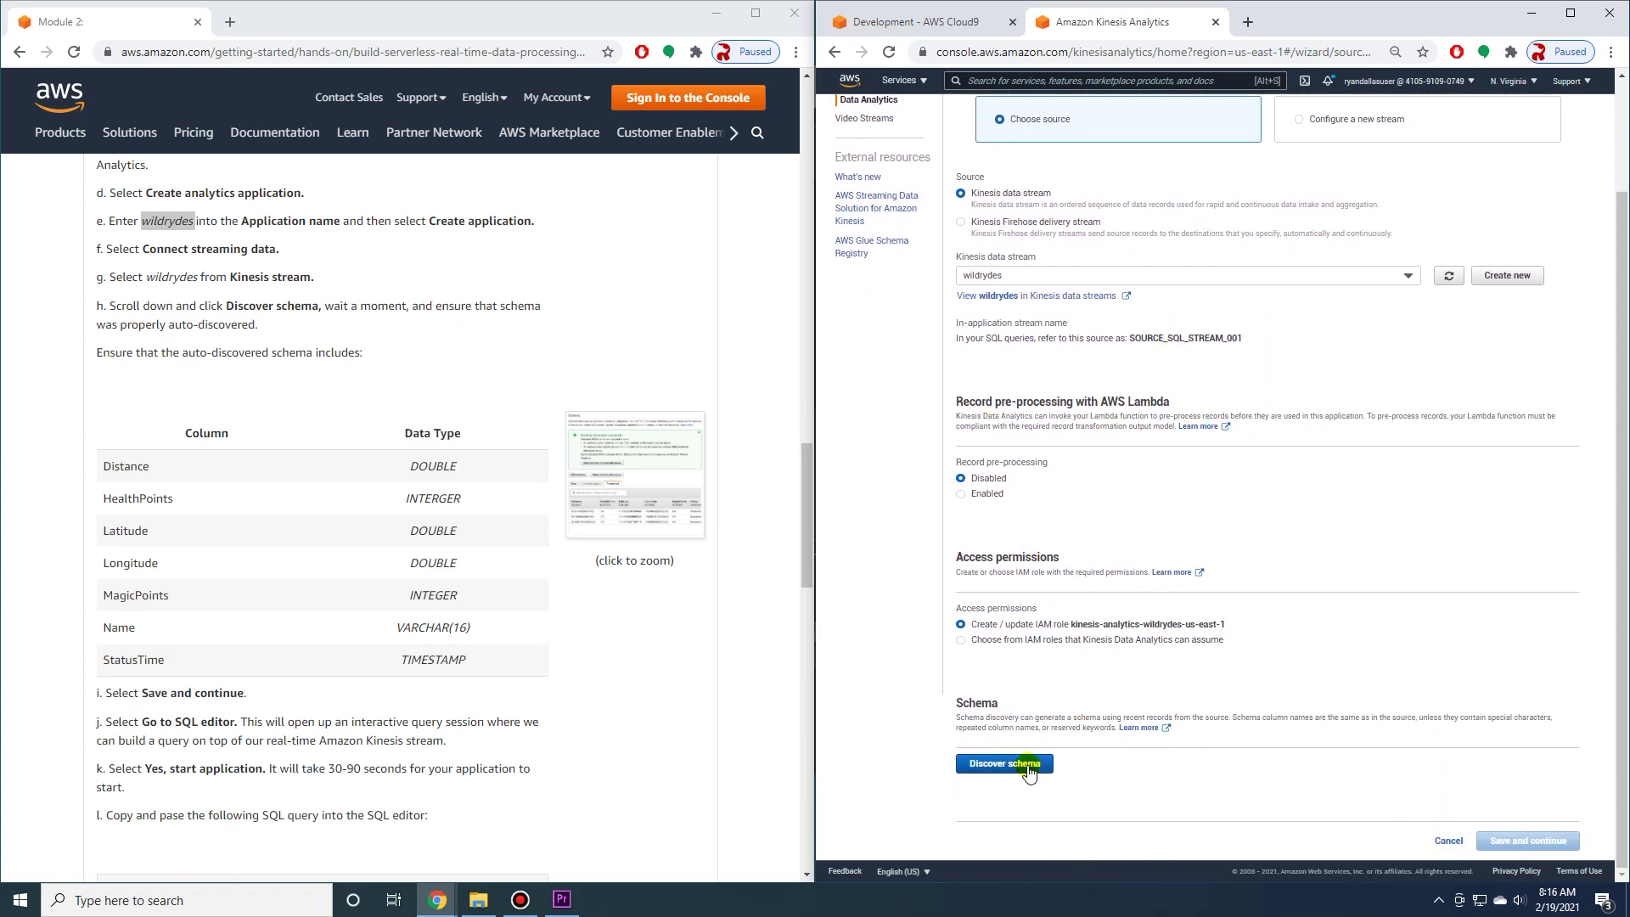
{"action": "scroll", "coordinate": [1240, 497], "scroll_direction": "up", "scroll_amount": 2}
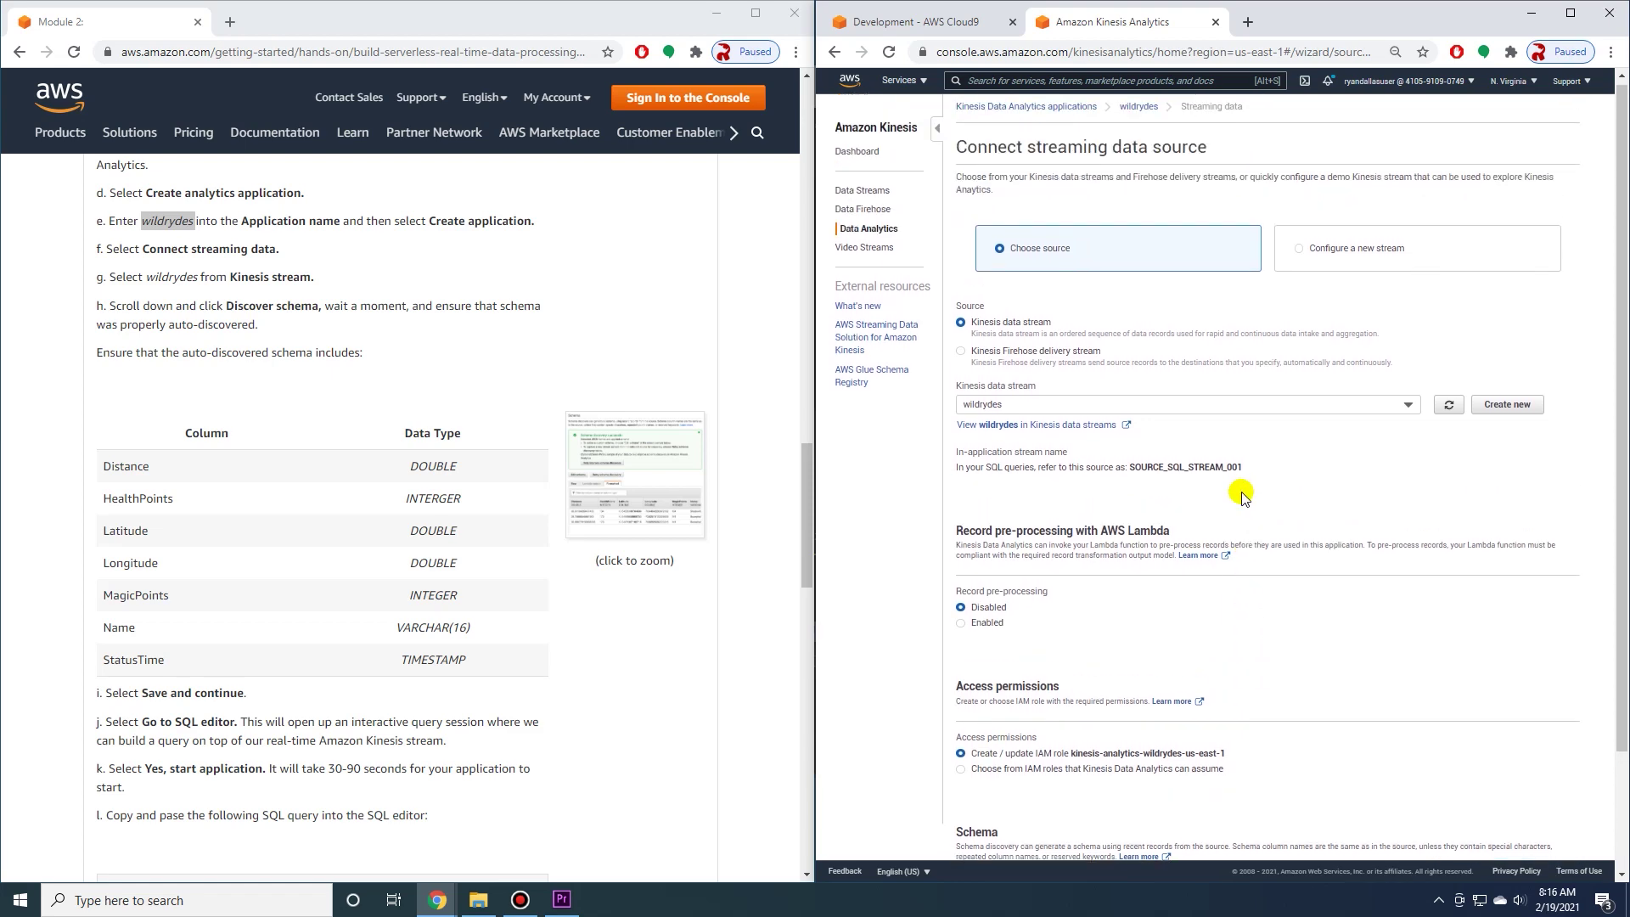
{"action": "scroll", "coordinate": [1240, 497], "scroll_direction": "down", "scroll_amount": 2}
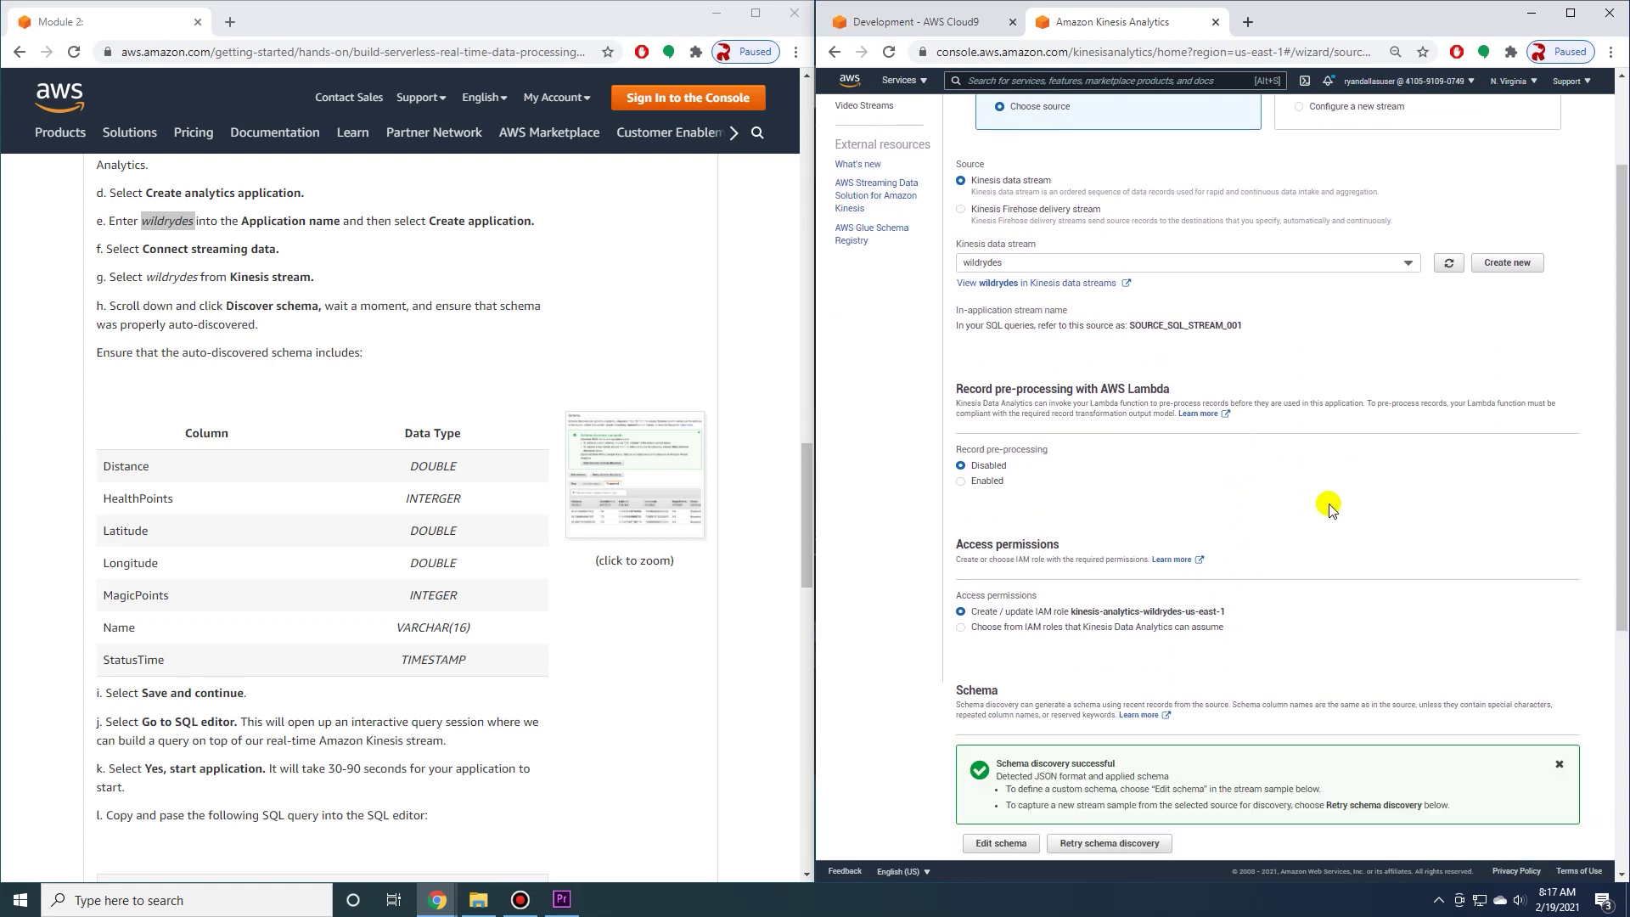
{"action": "scroll", "coordinate": [1330, 507], "scroll_direction": "down", "scroll_amount": 5}
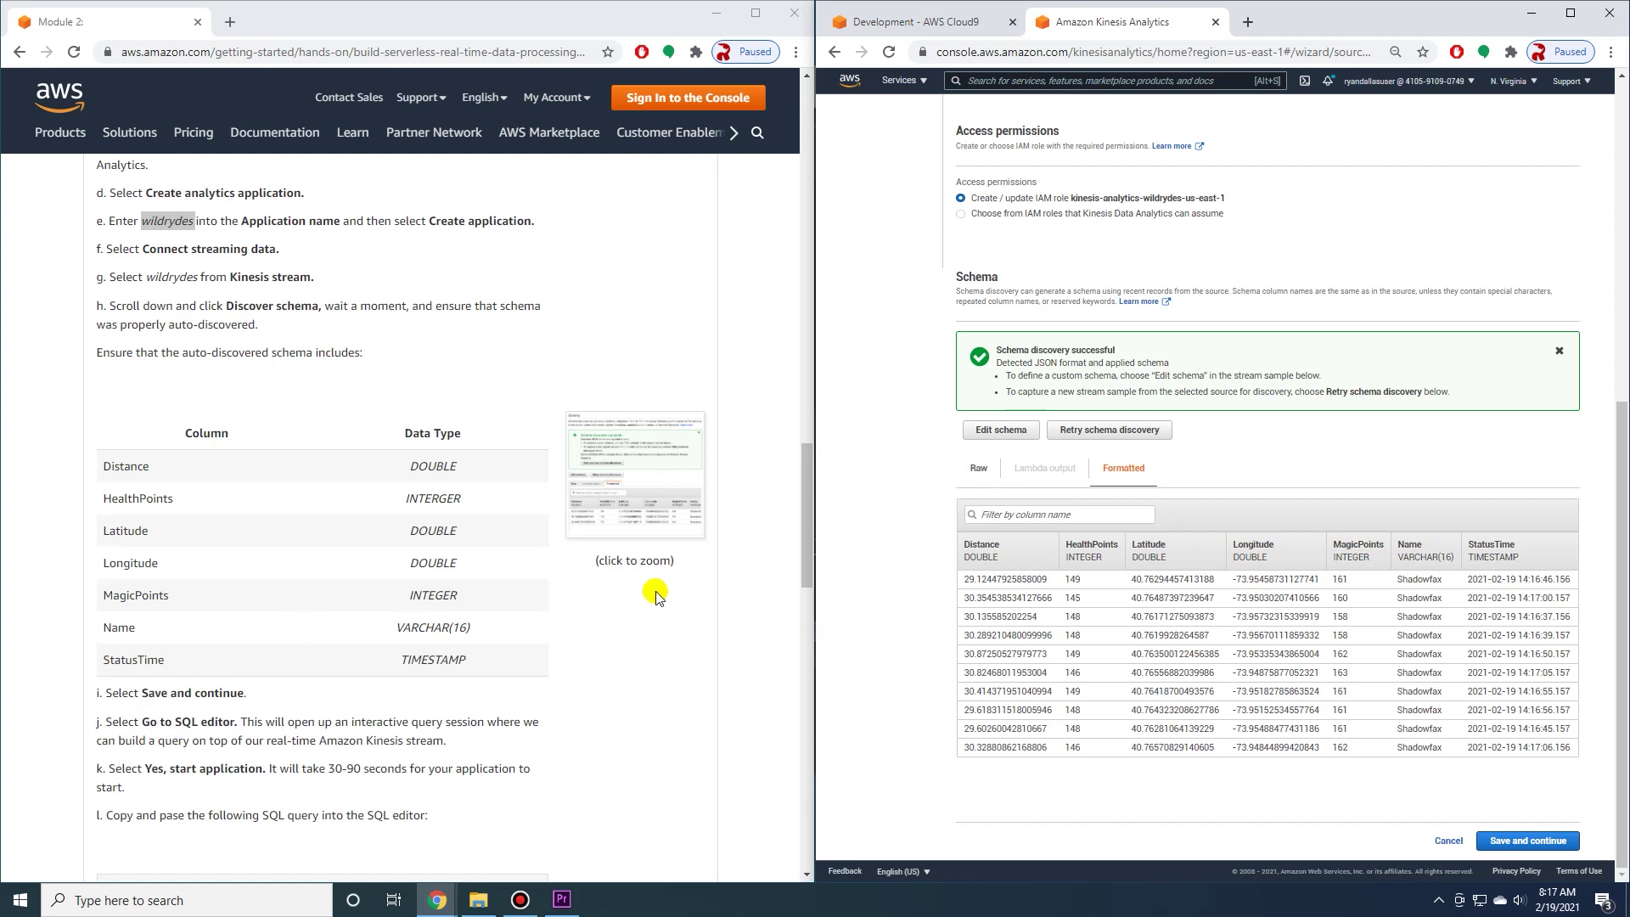
{"action": "scroll", "coordinate": [990, 575], "scroll_direction": "down", "scroll_amount": 3}
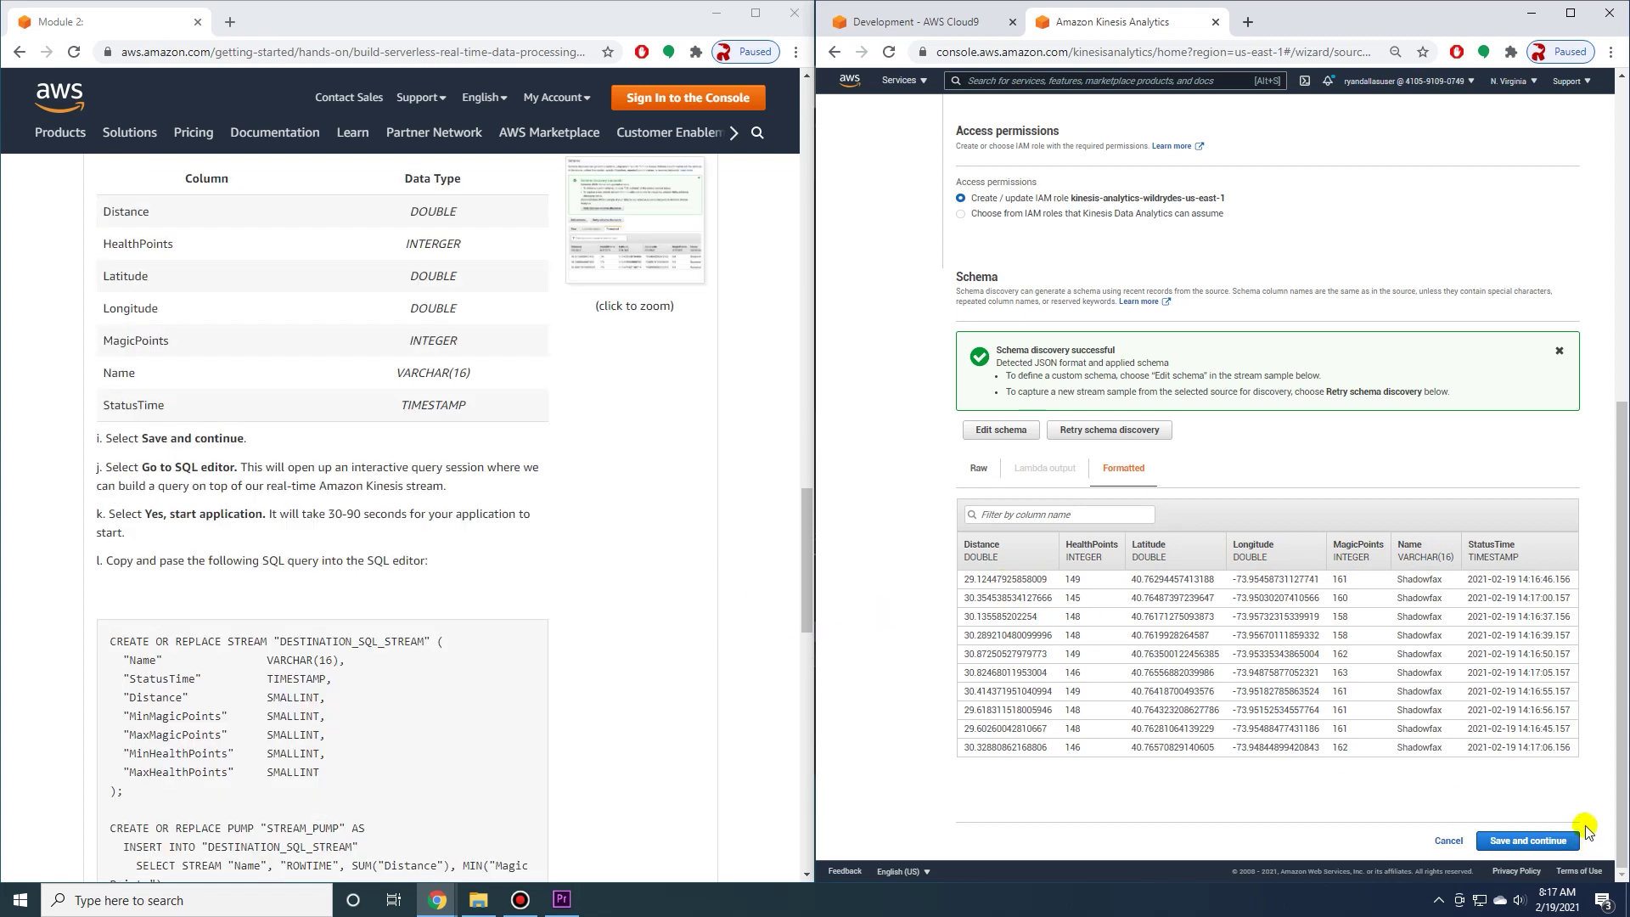
{"action": "left_click", "coordinate": [1520, 843]}
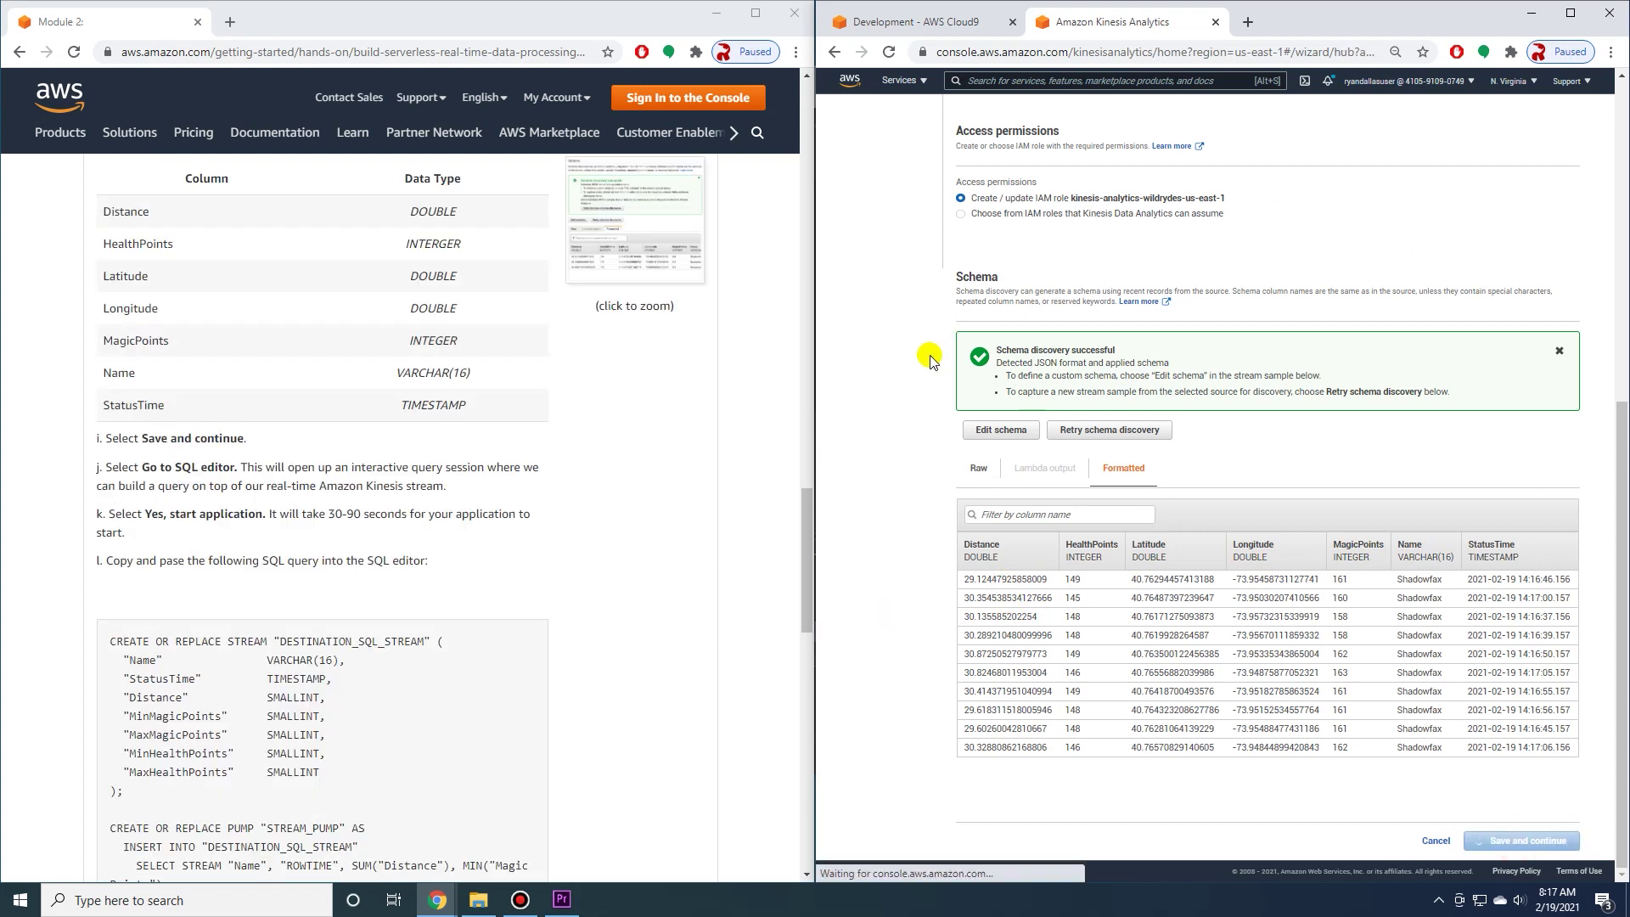
- Open the SQL editor for the wildrydes application and start running the application
{"action": "scroll", "coordinate": [501, 387], "scroll_direction": "down", "scroll_amount": 2}
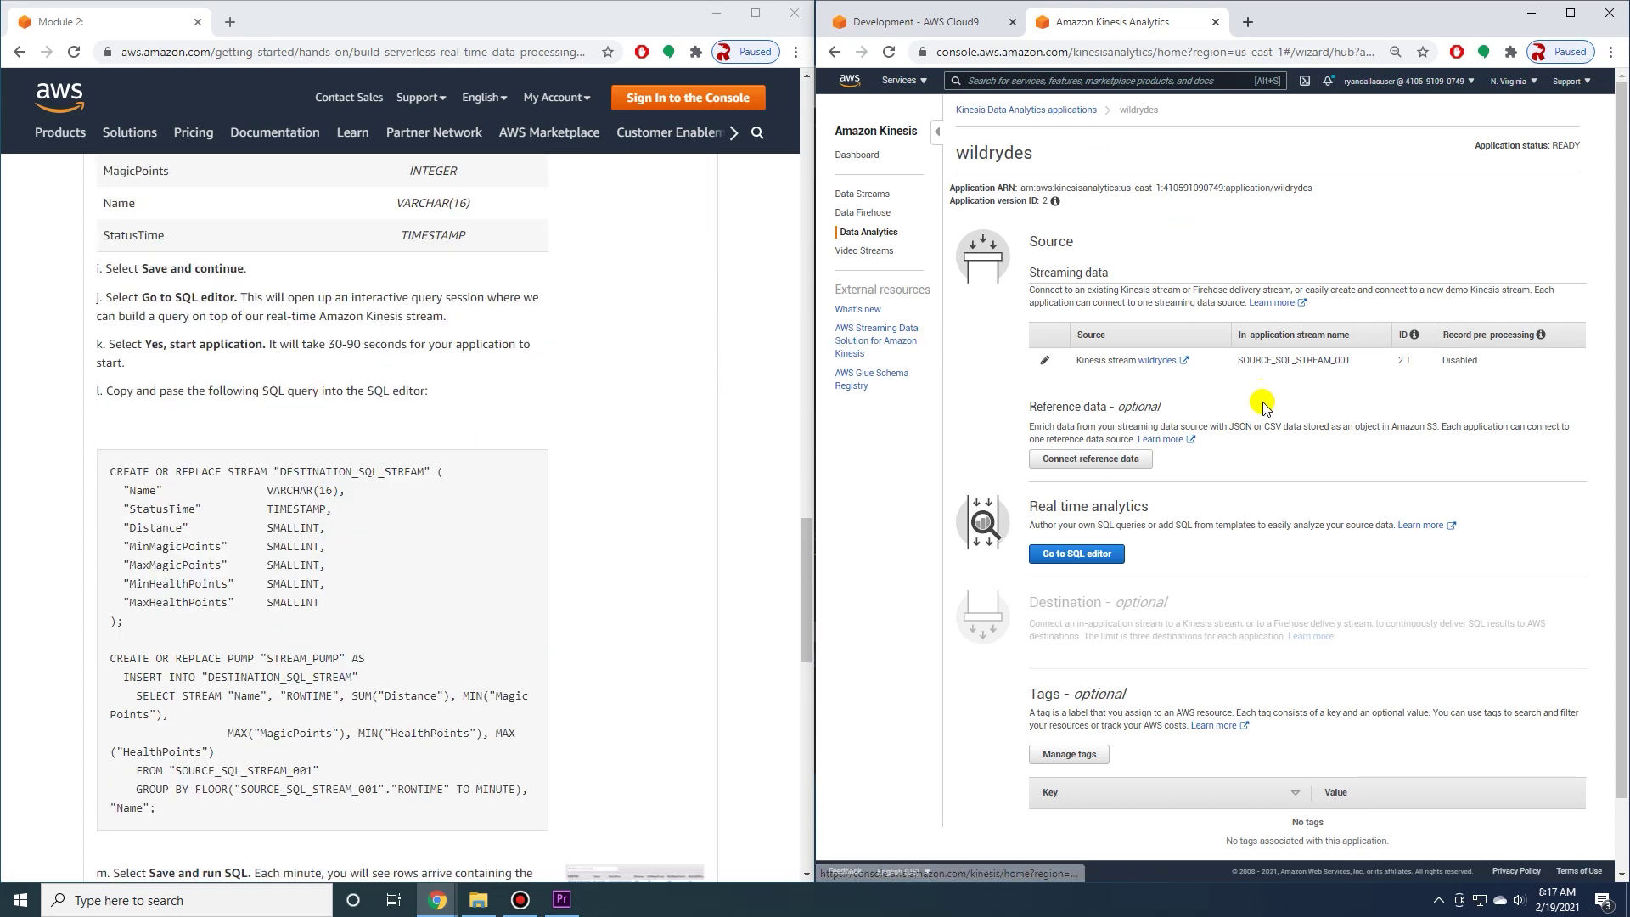
{"action": "left_click", "coordinate": [1103, 555]}
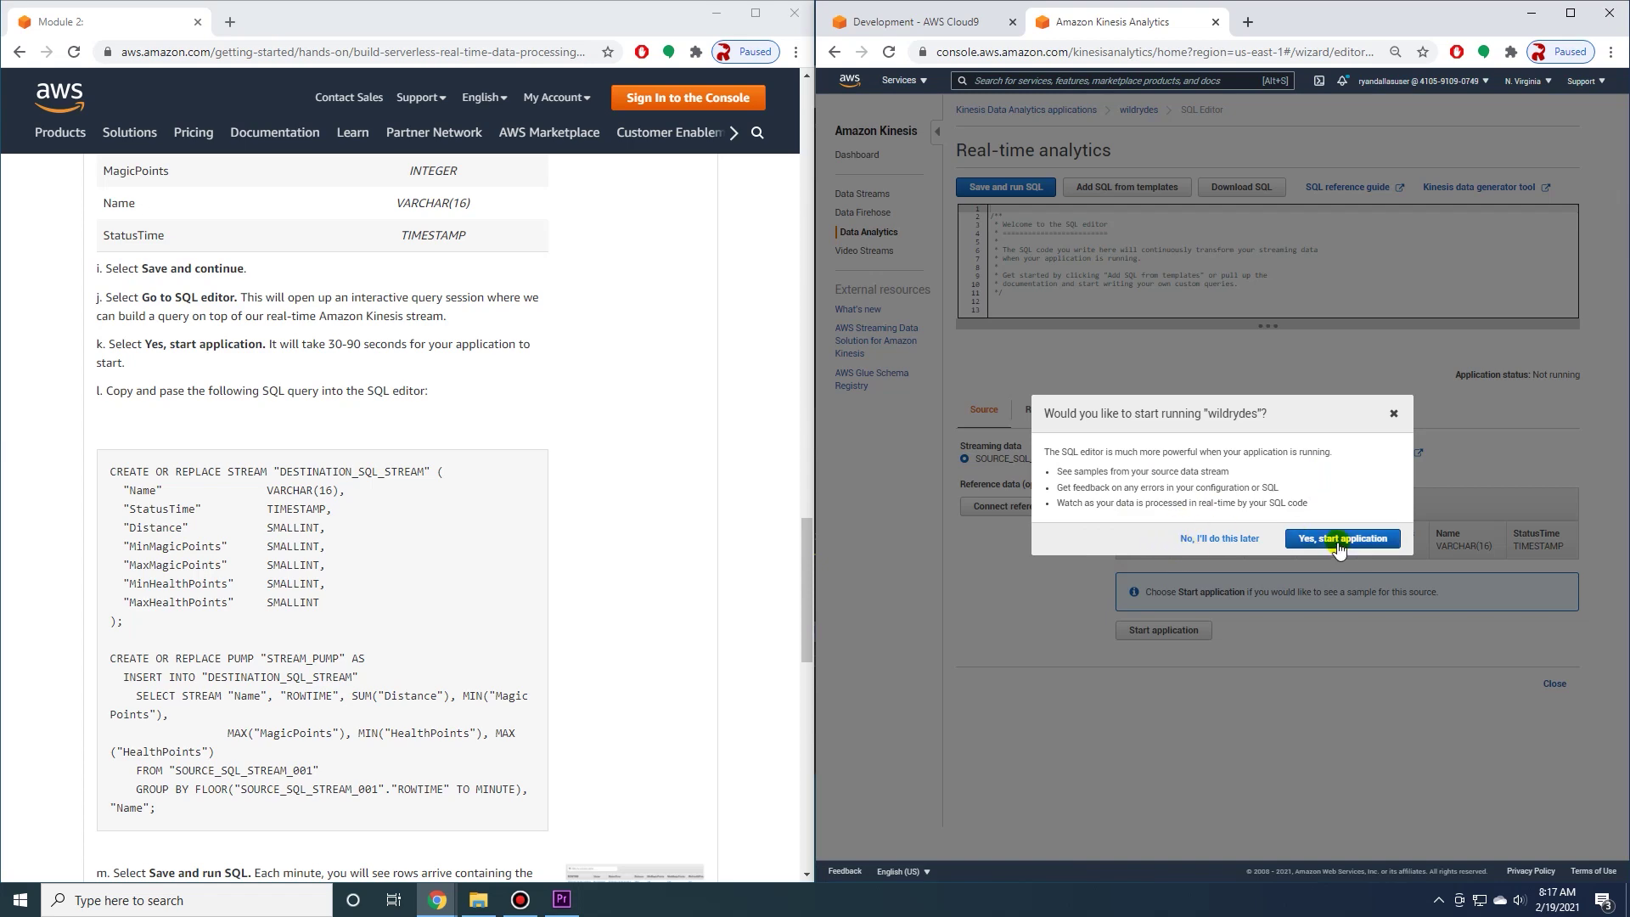
{"action": "left_click", "coordinate": [1337, 539]}
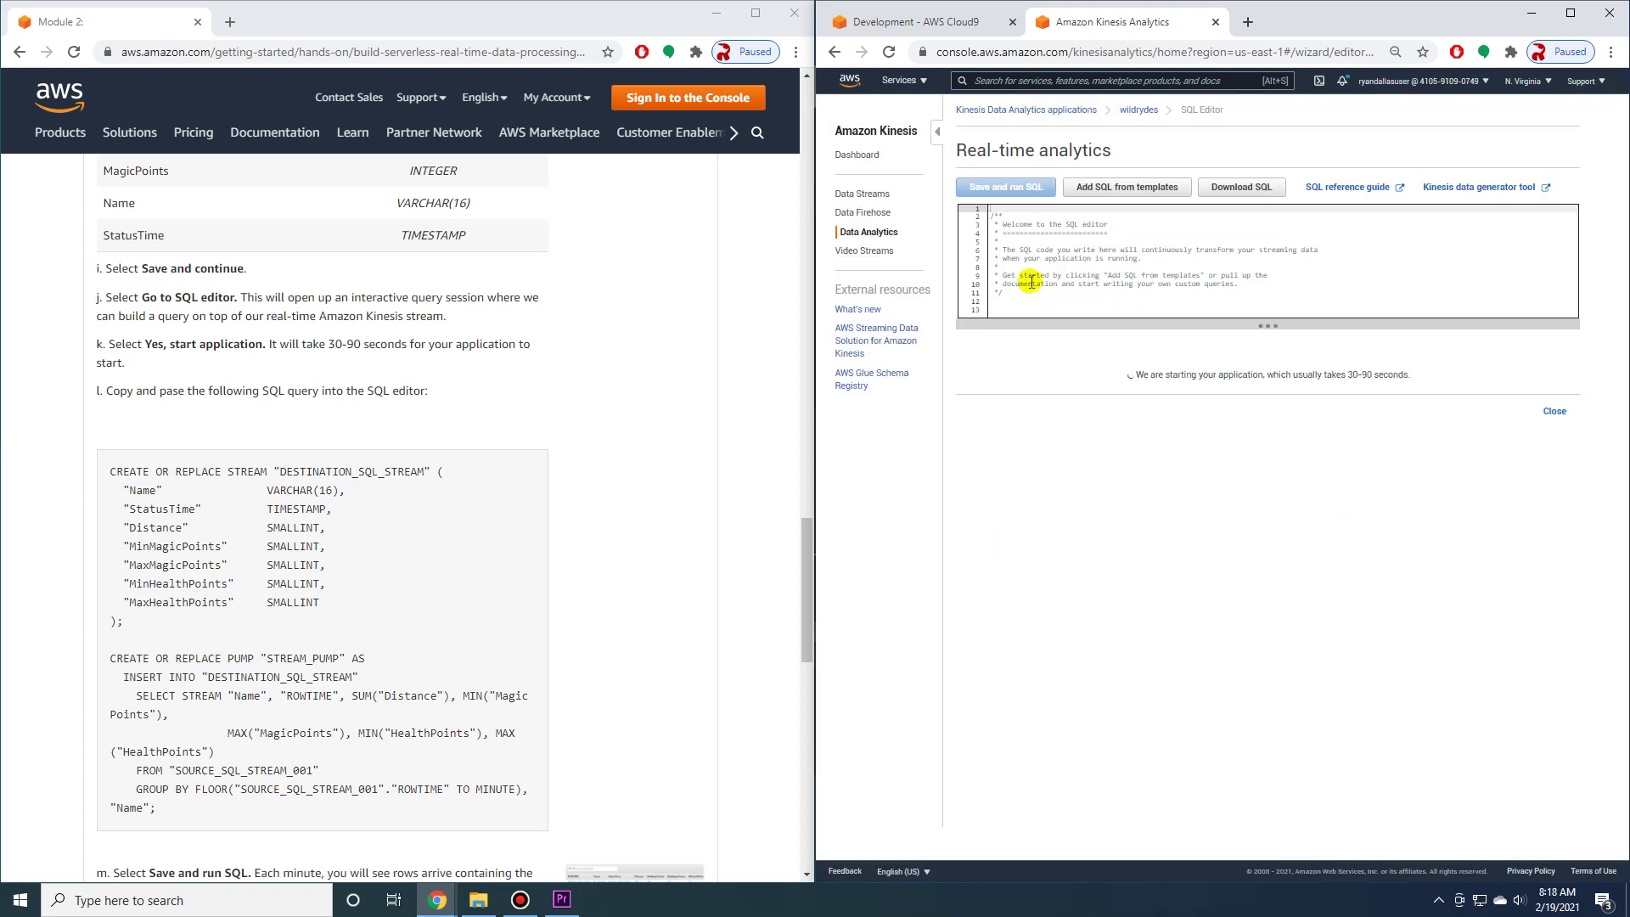
- Replace the SQL editor's contents with the tutorial's DESTINATION_SQL_STREAM and STREAM_PUMP query, and save and run it
{"action": "right_click", "coordinate": [234, 321]}
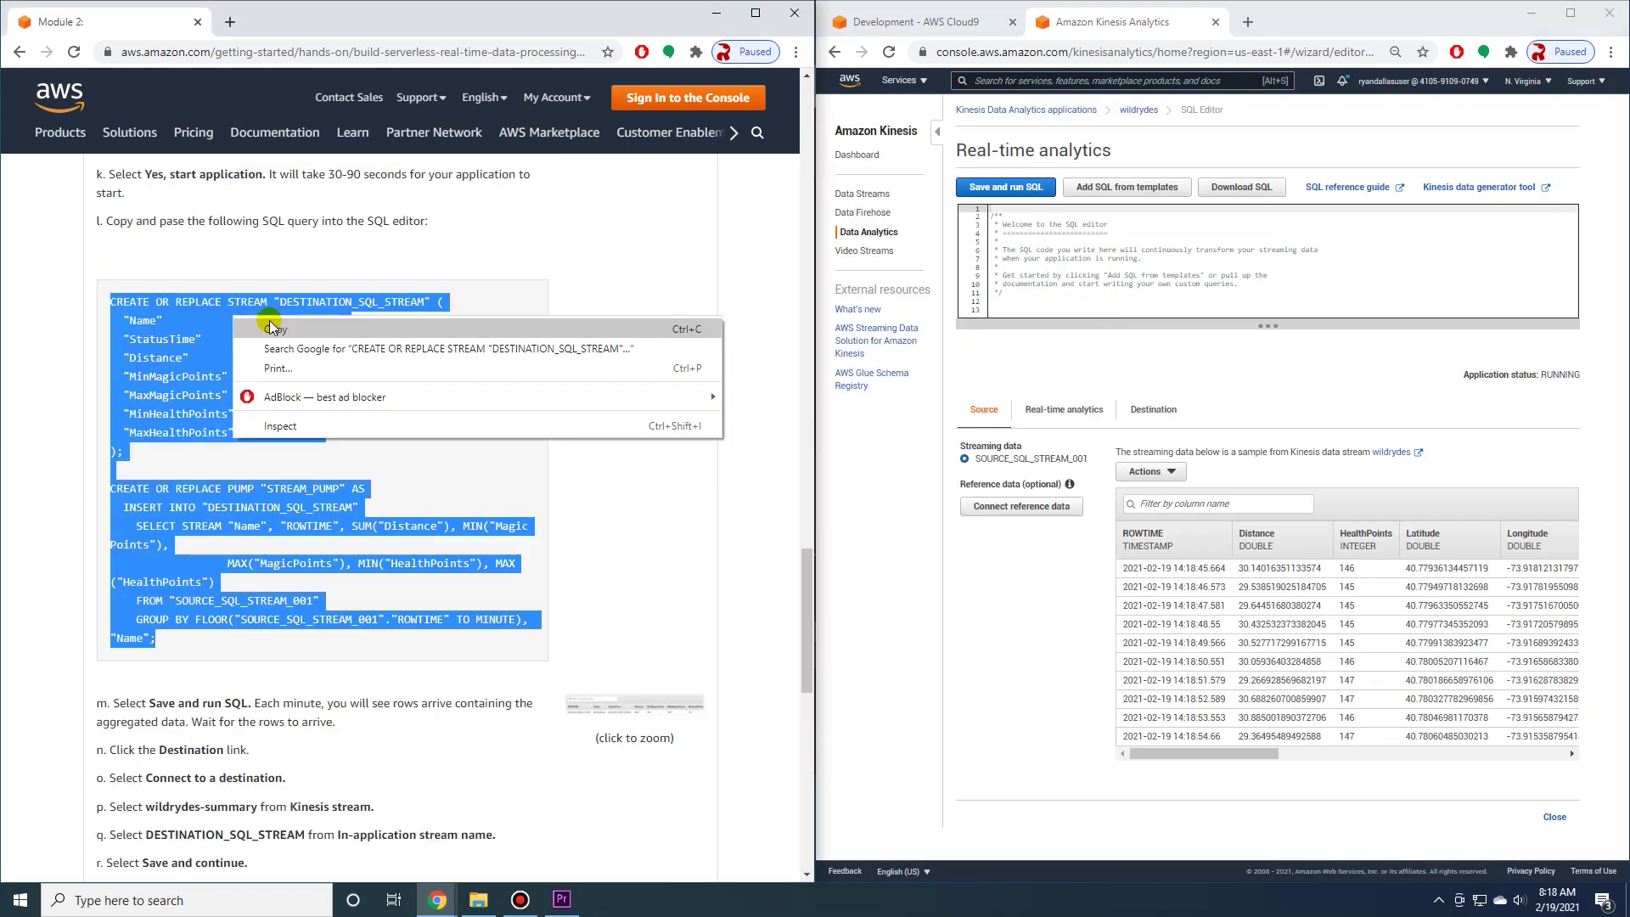
{"action": "left_click", "coordinate": [258, 331]}
{"action": "right_click", "coordinate": [198, 333]}
{"action": "left_click", "coordinate": [223, 343]}
{"action": "left_click", "coordinate": [1012, 255]}
{"action": "key", "text": "ctrl+a"}
{"action": "key", "text": "ctrl+v"}
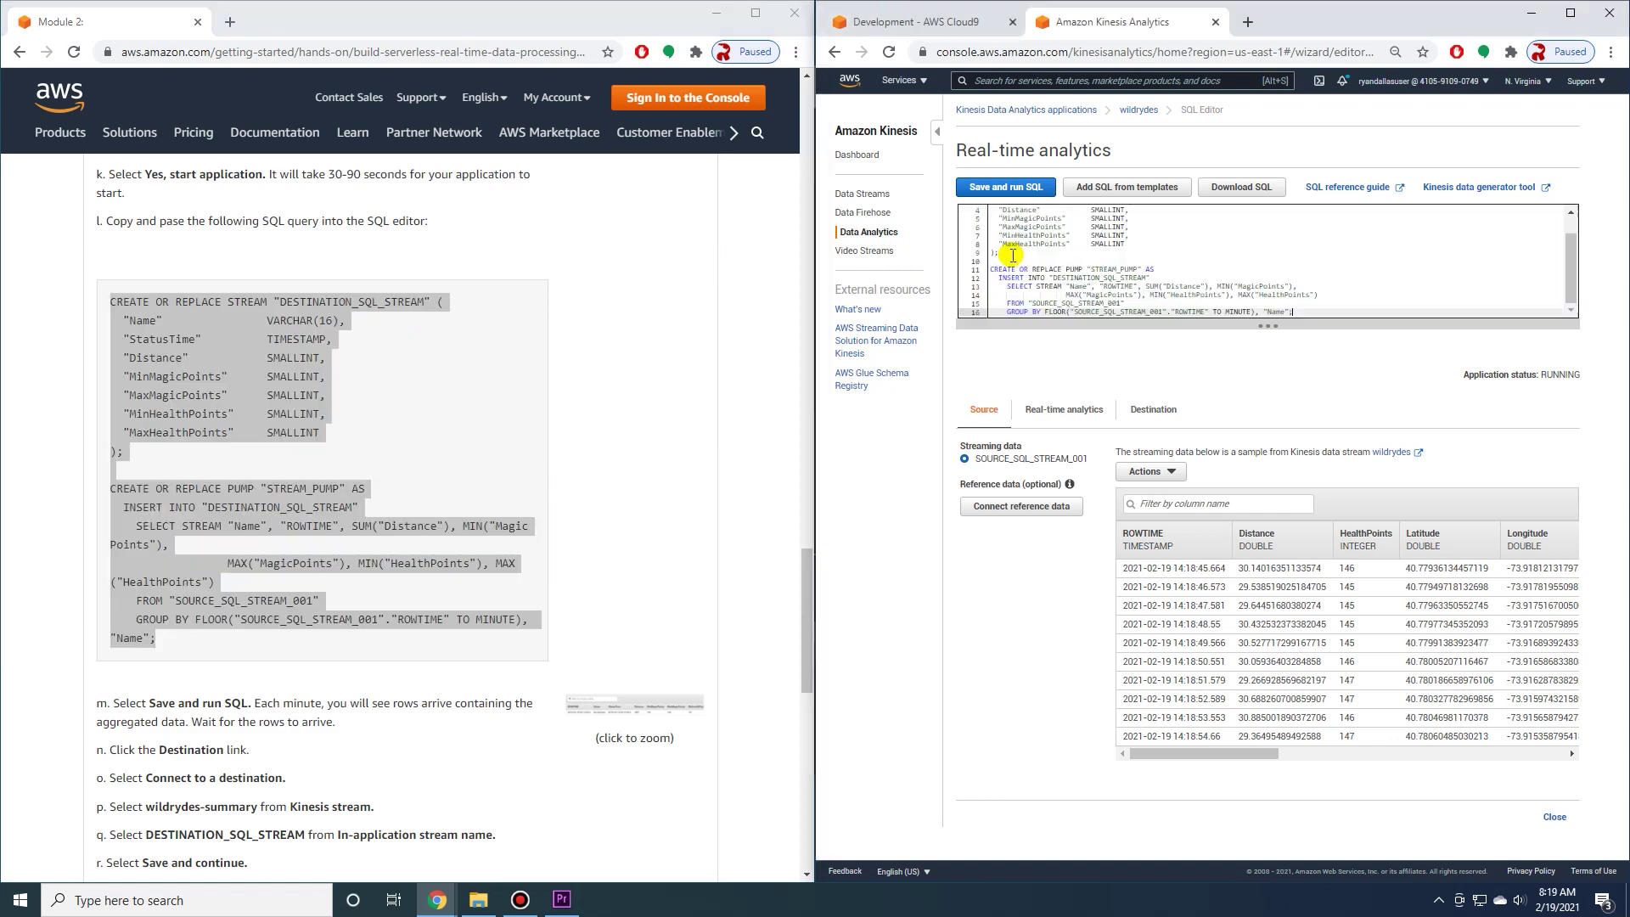
{"action": "left_click", "coordinate": [984, 192]}
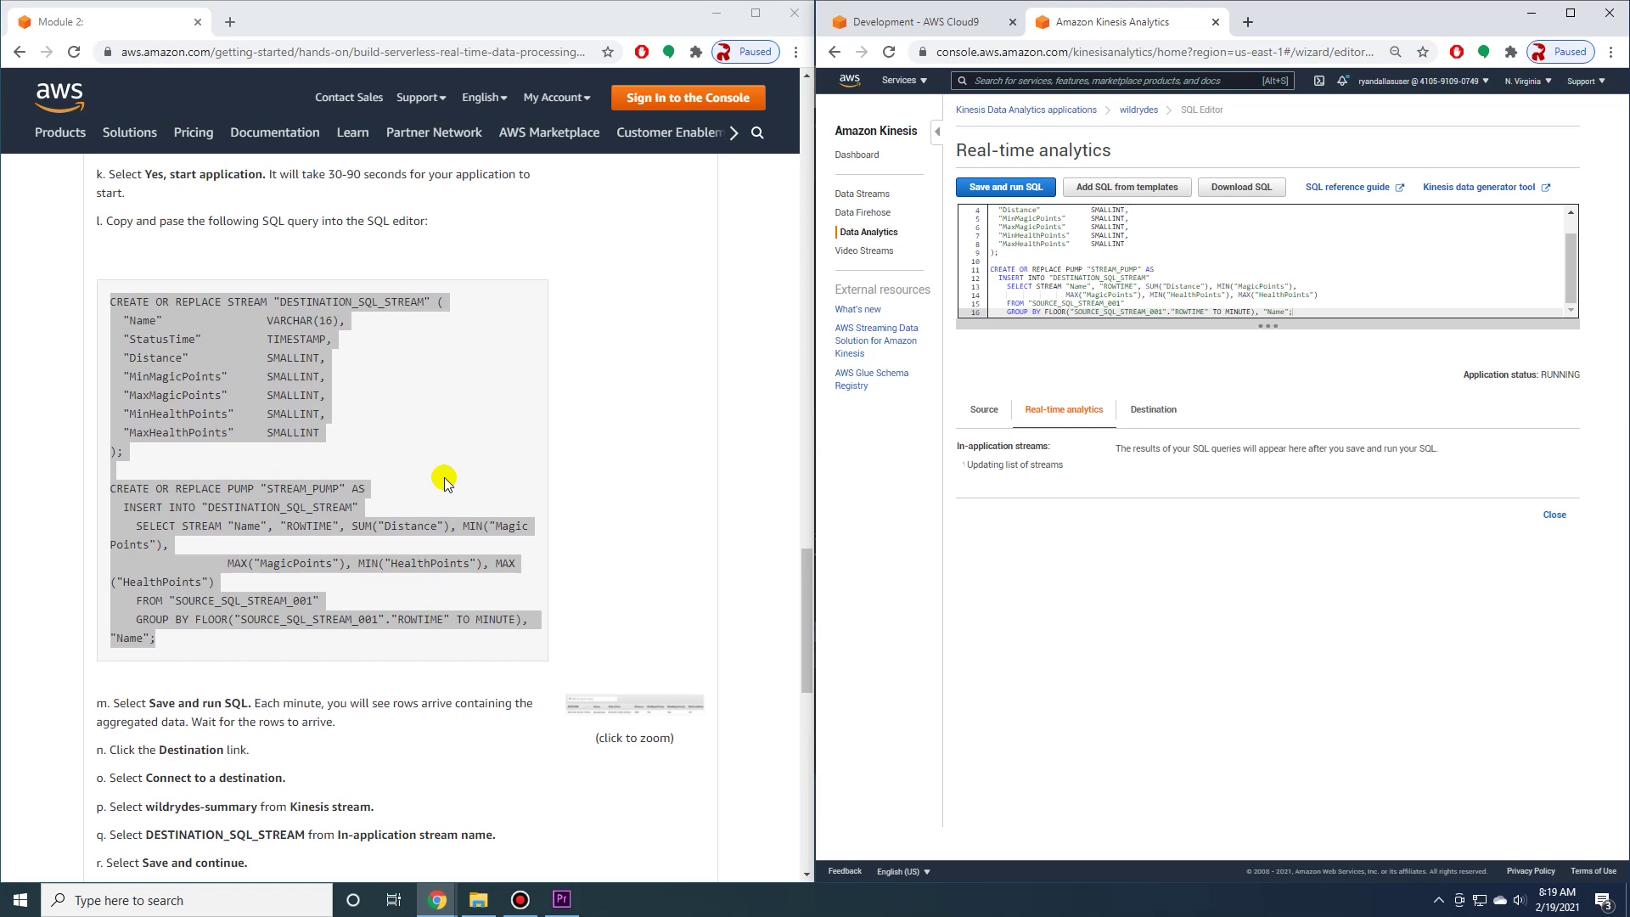
- Examine all columns of the aggregated rows arriving in DESTINATION_SQL_STREAM
{"action": "scroll", "coordinate": [444, 480], "scroll_direction": "down", "scroll_amount": 1}
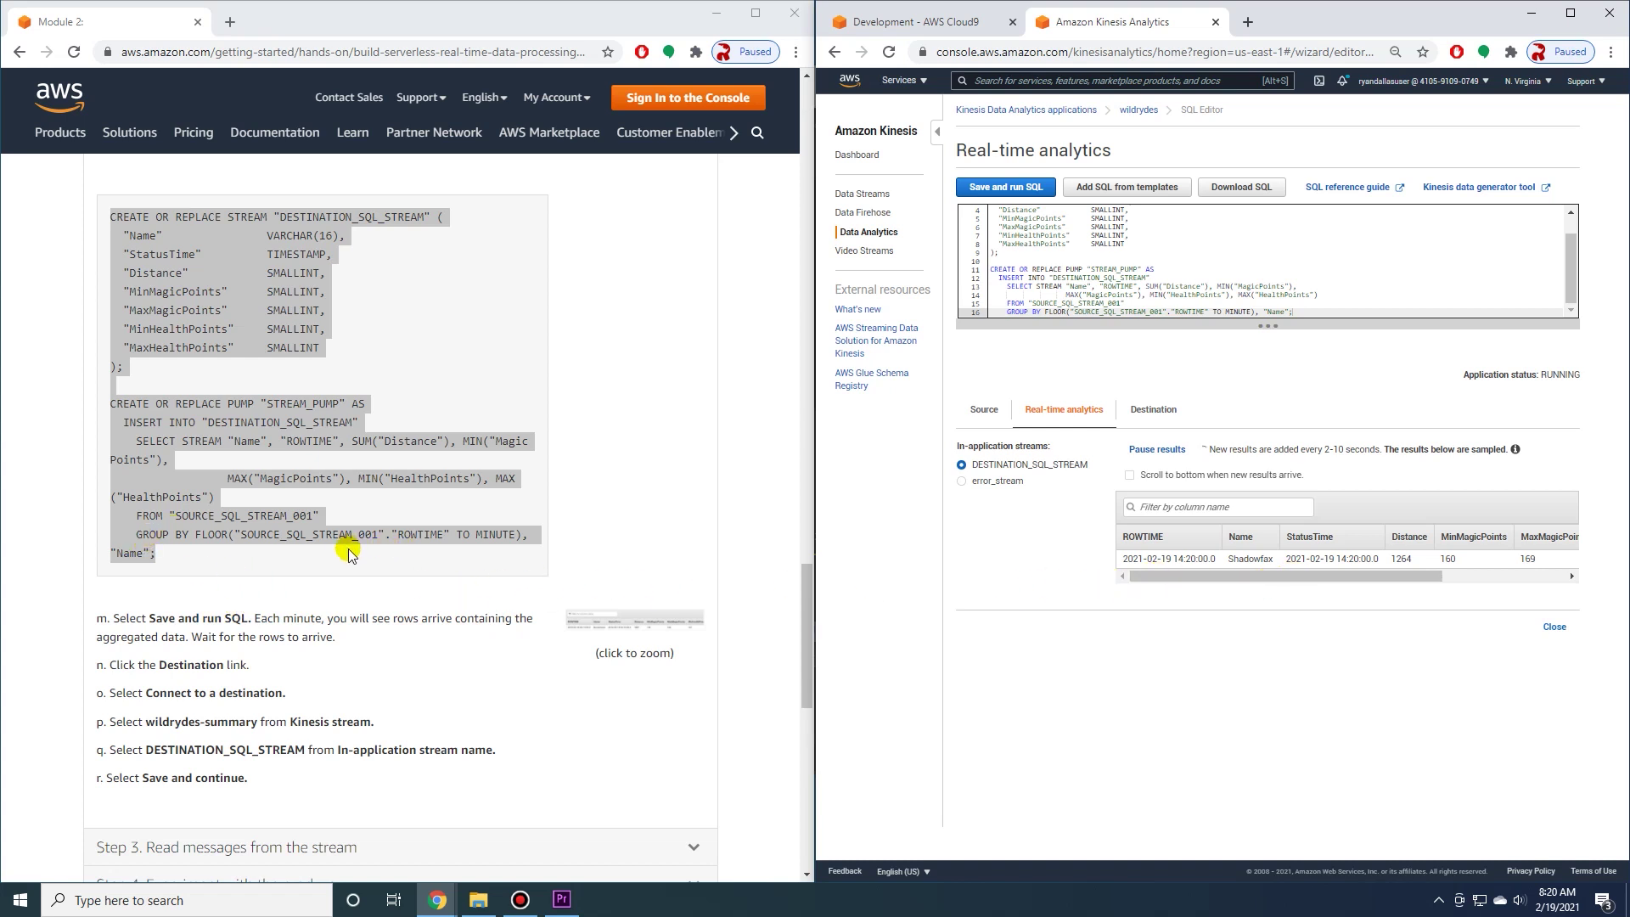
{"action": "left_click_drag", "start_coordinate": [1186, 577], "coordinate": [1413, 563]}
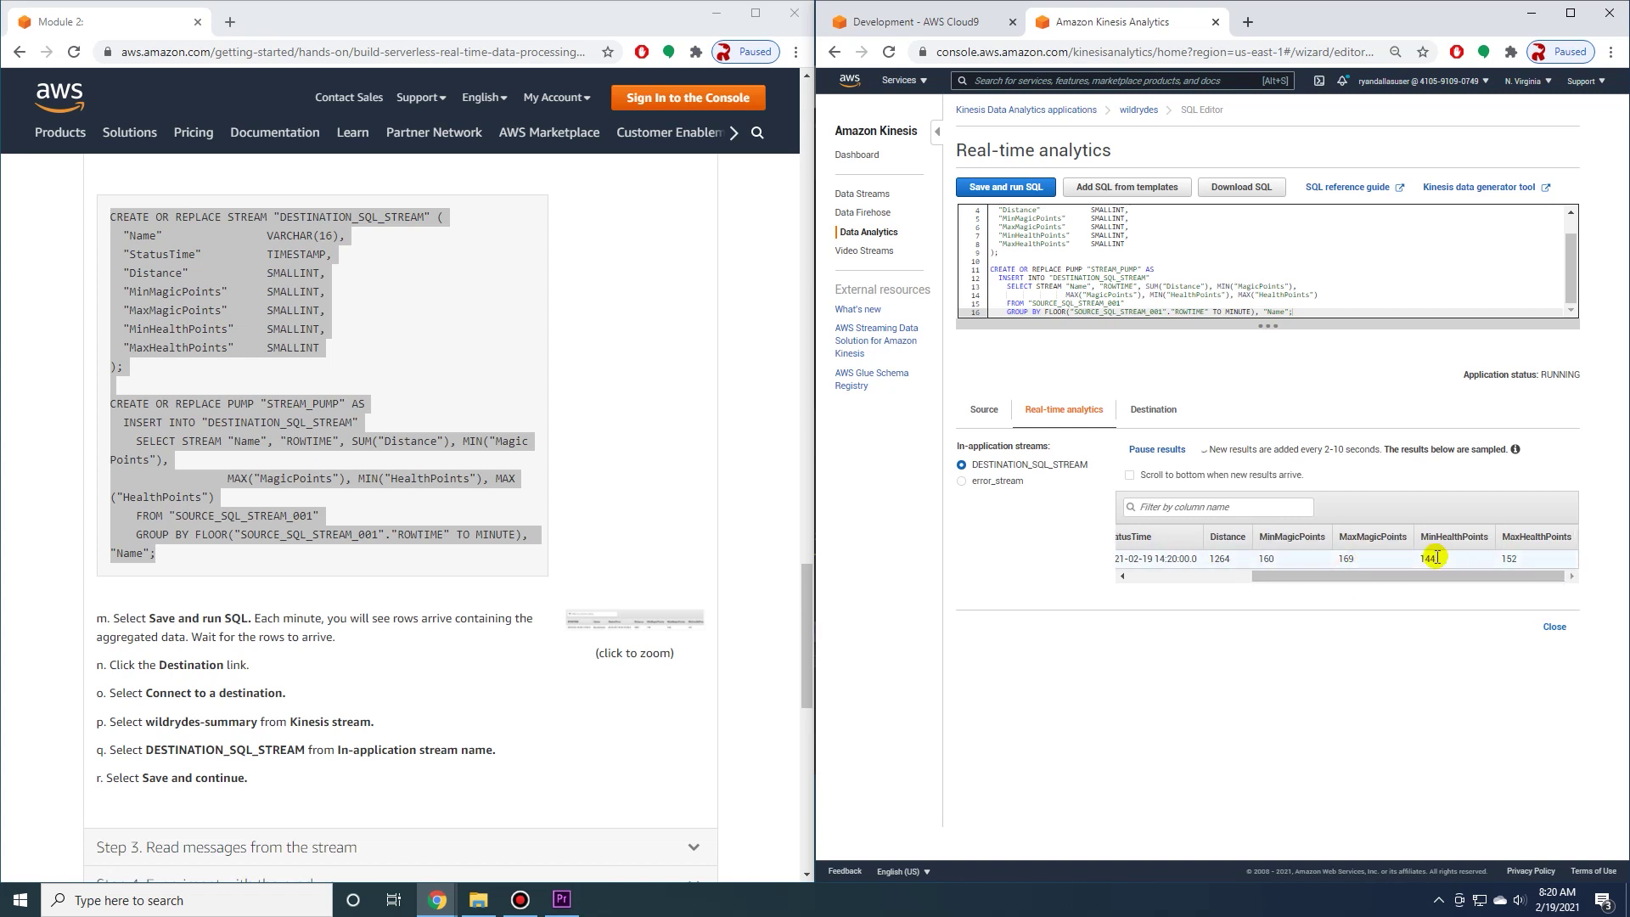
{"action": "left_click_drag", "start_coordinate": [1458, 576], "coordinate": [1150, 411]}
- Start connecting a destination to the application and choose wildrydes-summary as the Kinesis data stream
{"action": "left_click", "coordinate": [1154, 412]}
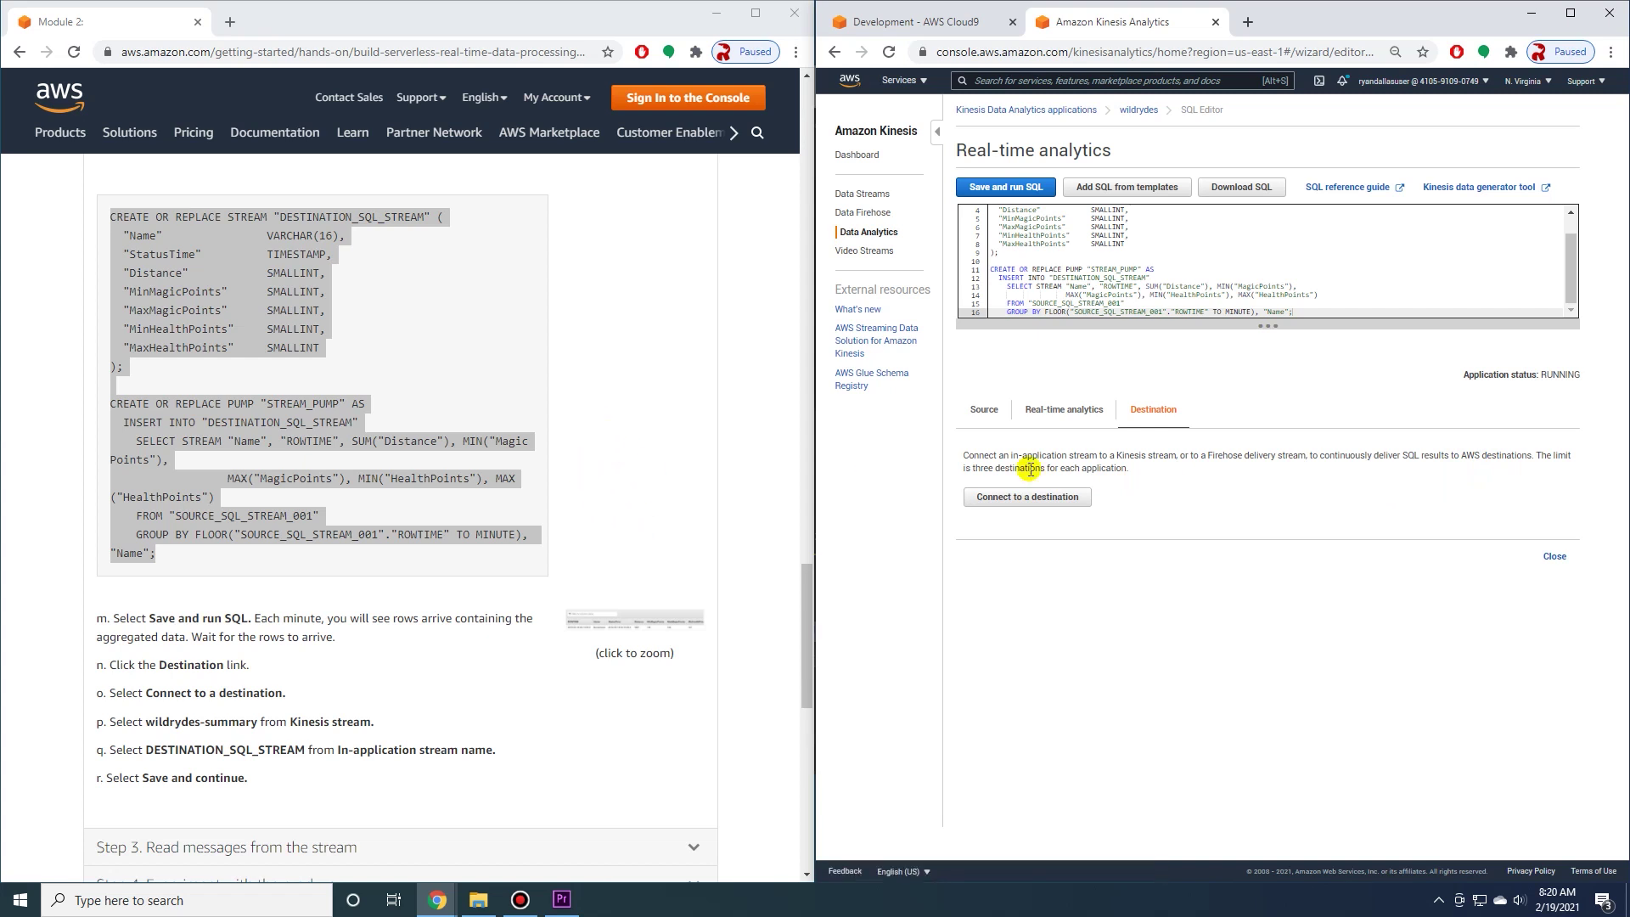
{"action": "left_click", "coordinate": [1061, 503]}
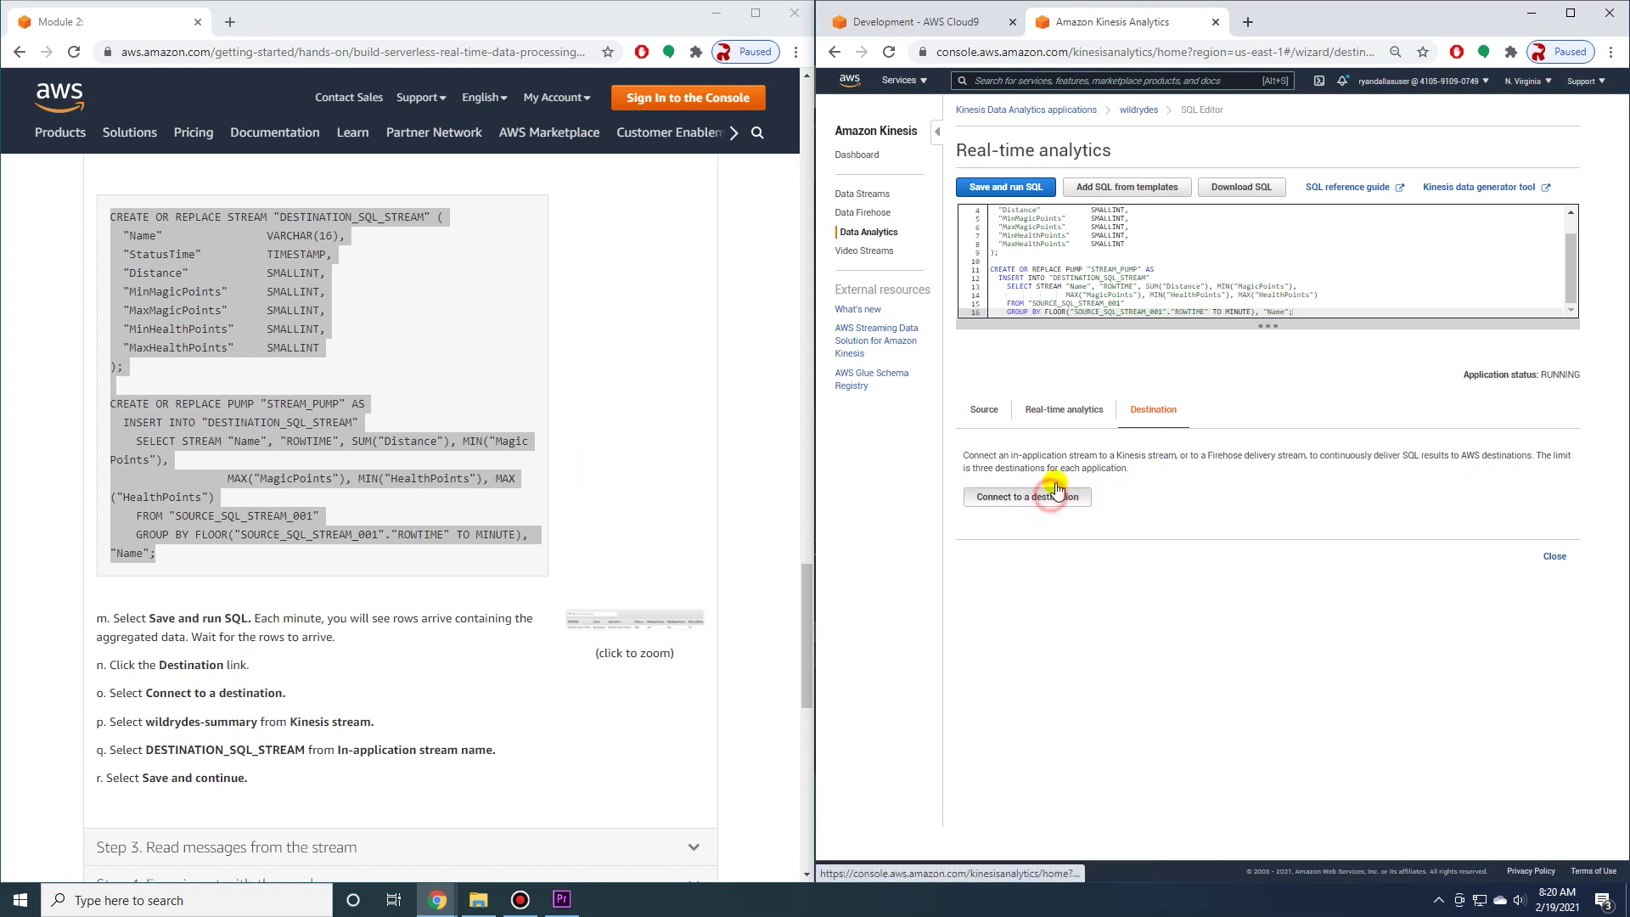
{"action": "scroll", "coordinate": [394, 553], "scroll_direction": "down", "scroll_amount": 2}
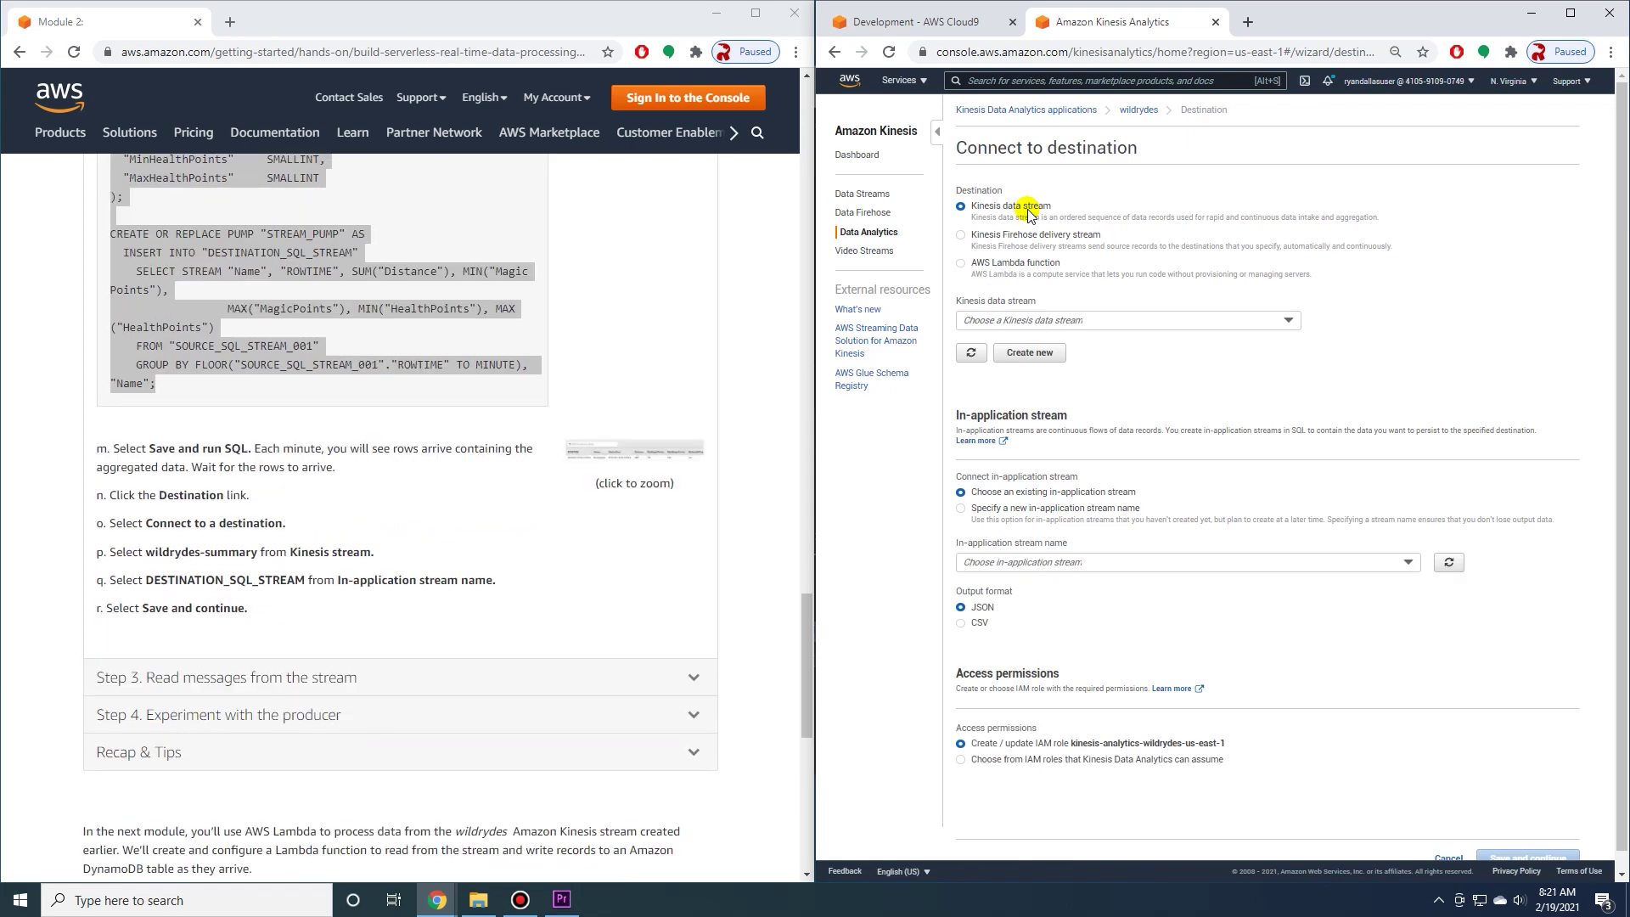
{"action": "left_click", "coordinate": [1090, 318]}
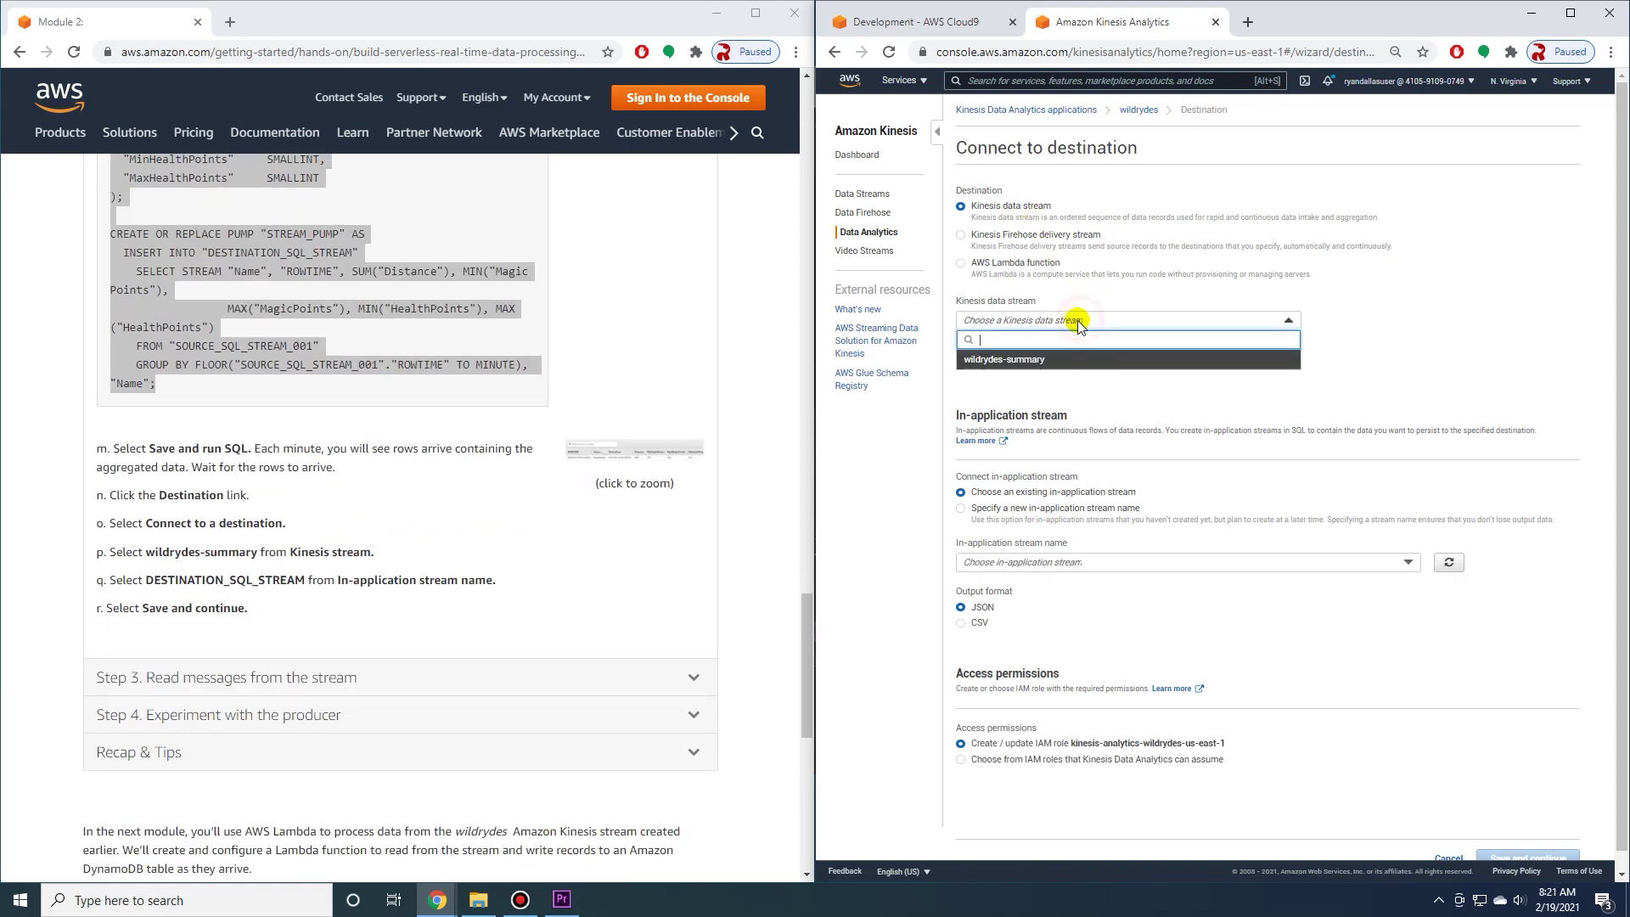
{"action": "left_click", "coordinate": [1093, 362]}
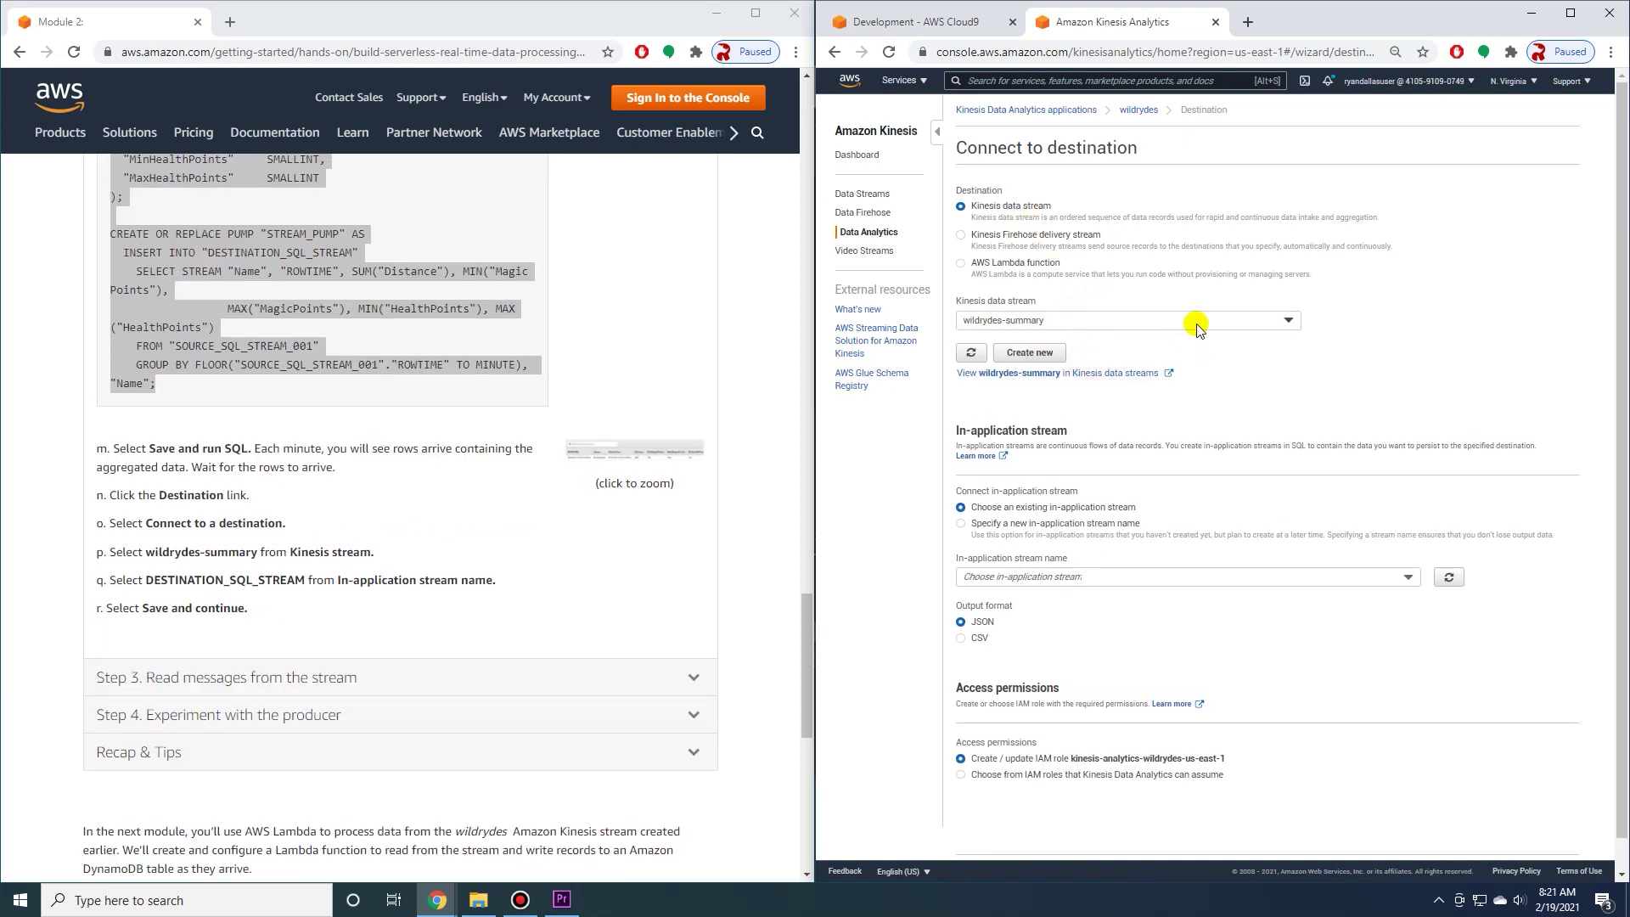
- Choose the existing DESTINATION_SQL_STREAM as the in-application stream and save the destination configuration
{"action": "scroll", "coordinate": [1192, 331], "scroll_direction": "down", "scroll_amount": 1}
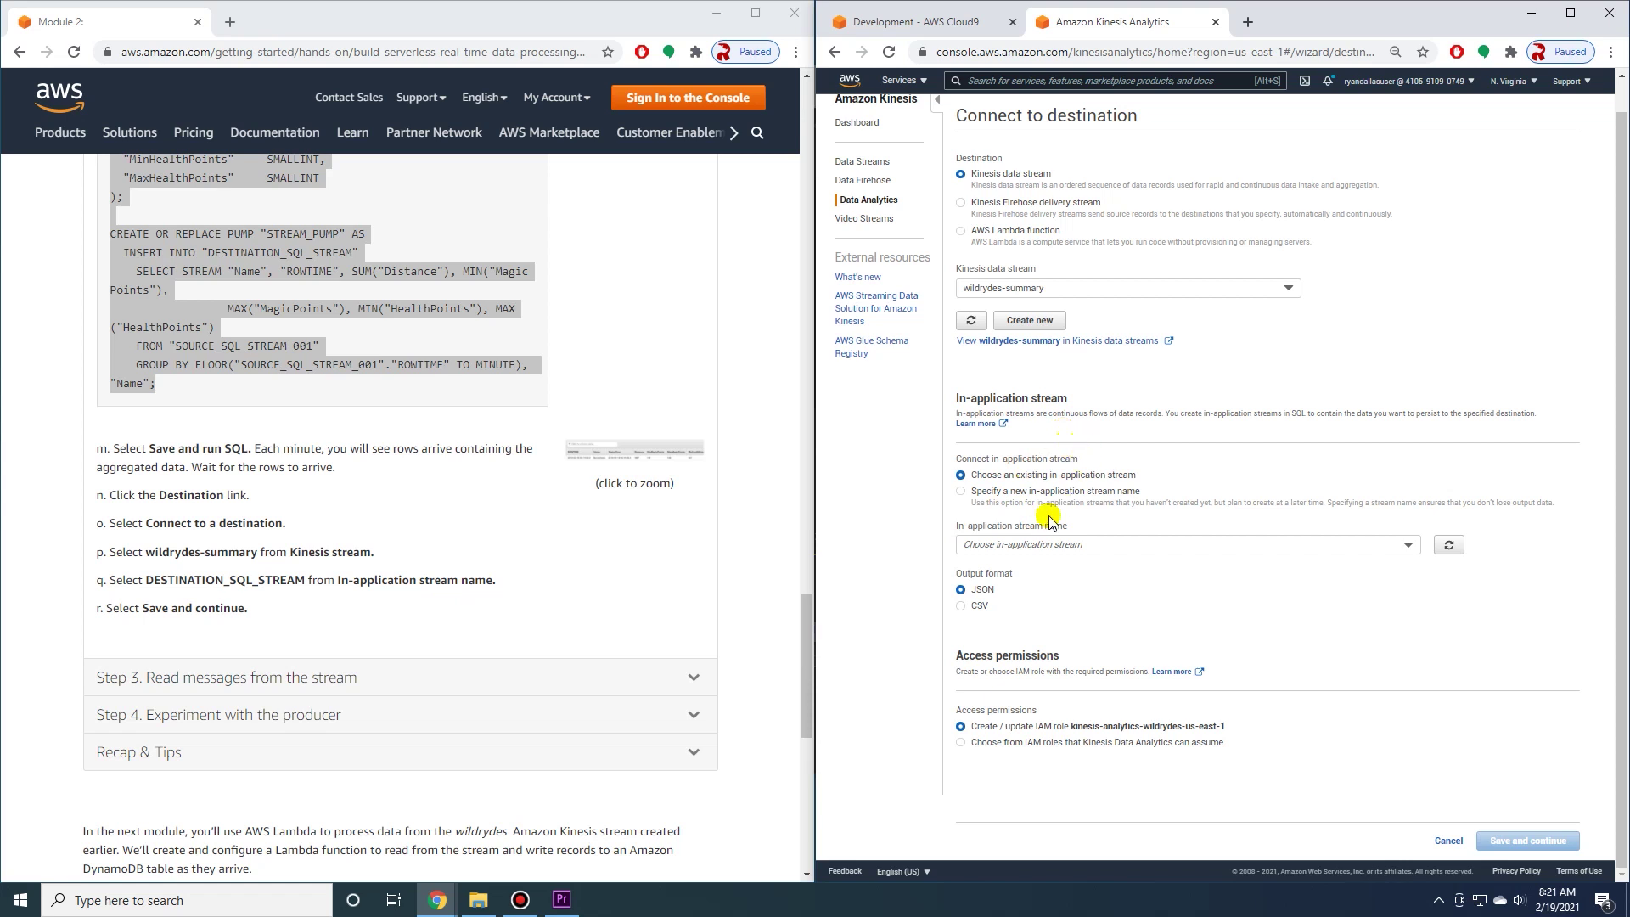
{"action": "left_click", "coordinate": [1061, 545]}
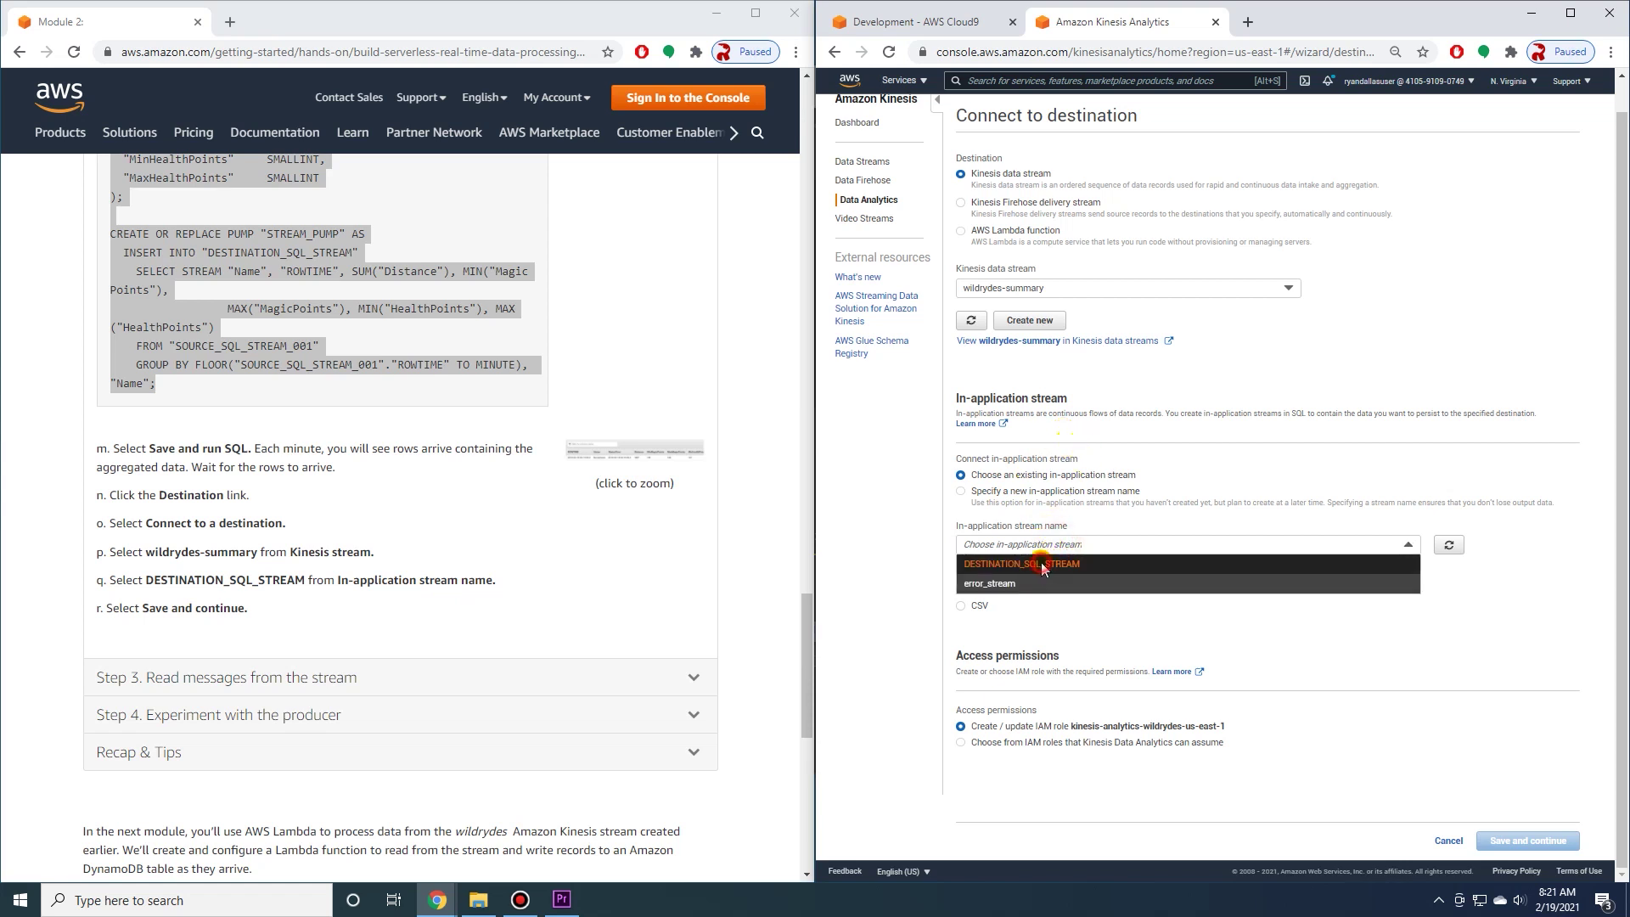
{"action": "left_click", "coordinate": [1041, 565]}
{"action": "left_click", "coordinate": [1073, 586]}
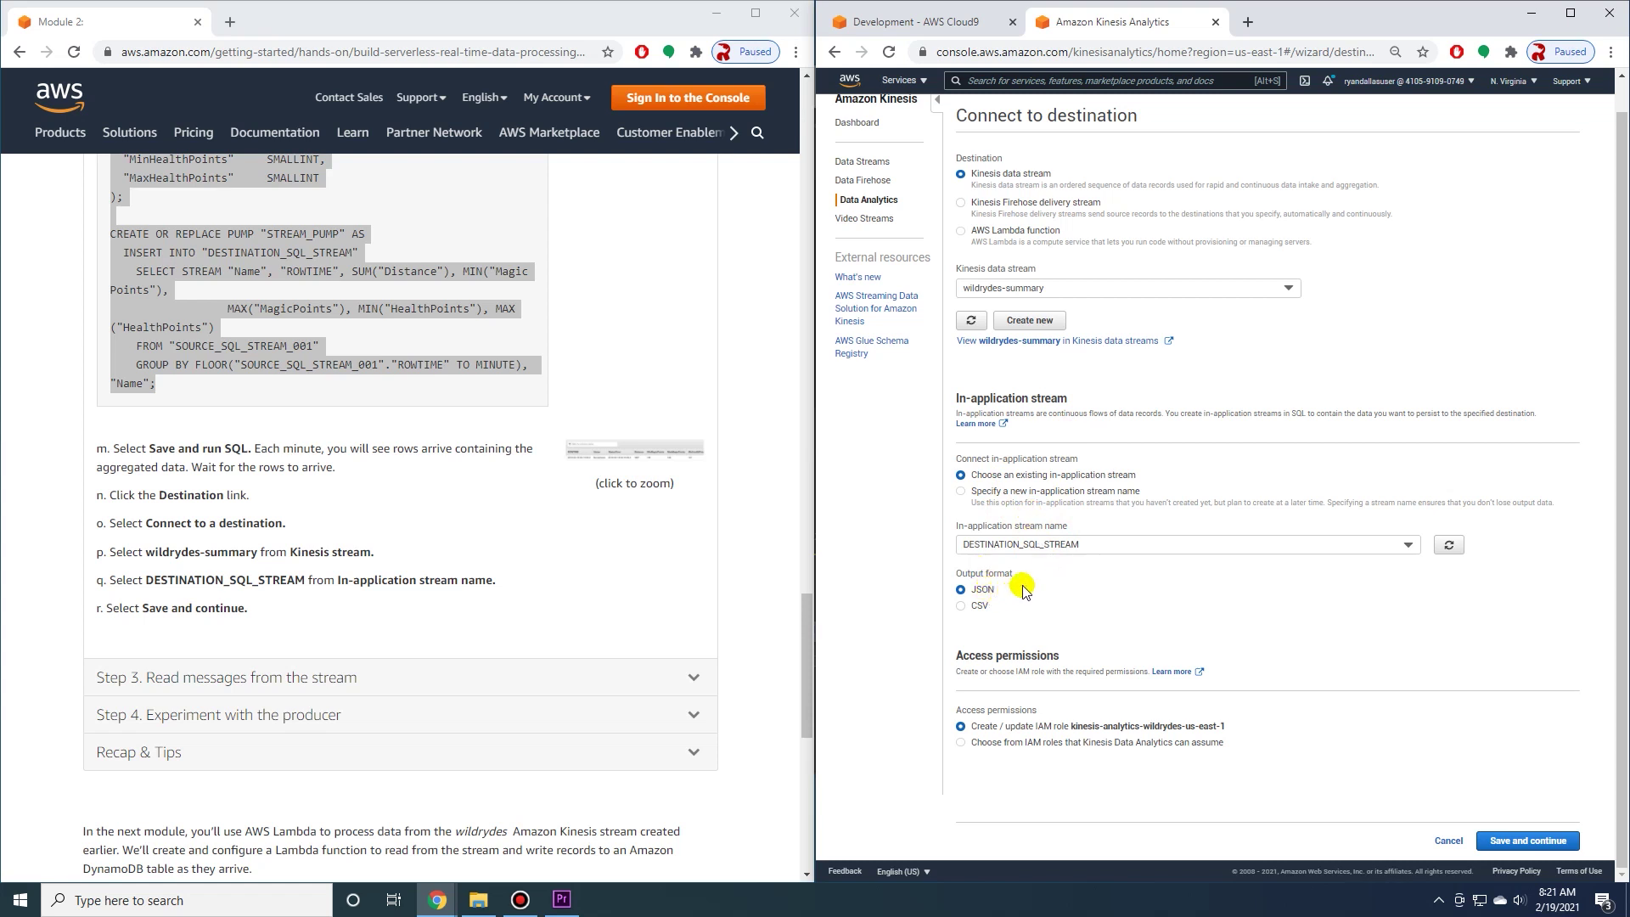
{"action": "scroll", "coordinate": [604, 572], "scroll_direction": "down", "scroll_amount": 1}
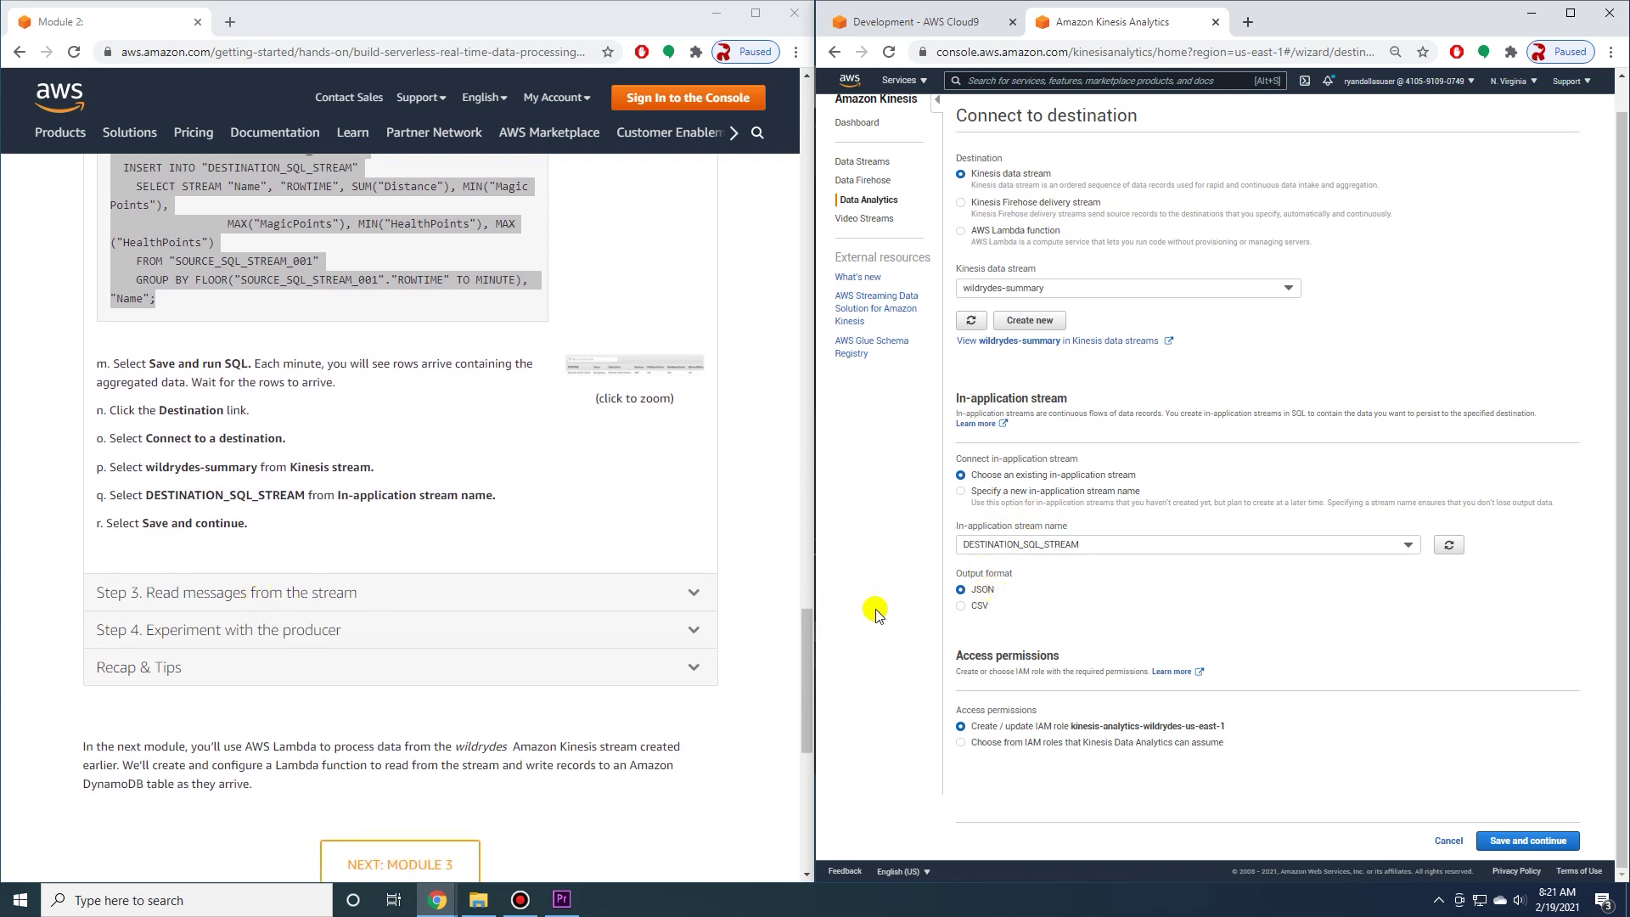
{"action": "left_click", "coordinate": [1505, 840]}
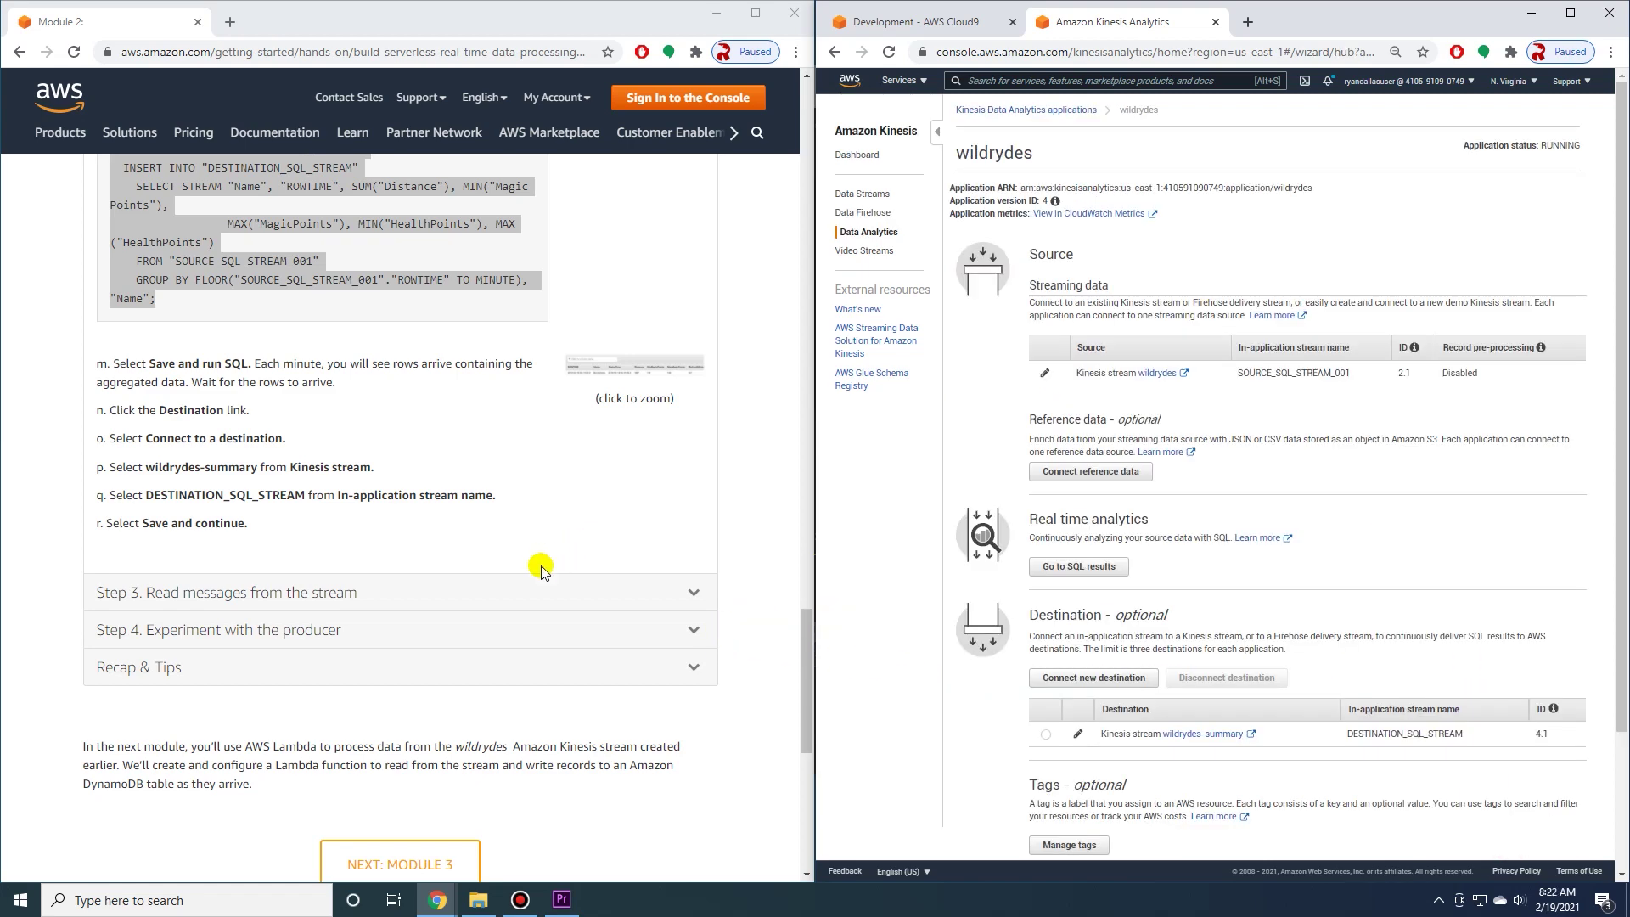
- Expand the tutorial's Step 3 on reading stream messages and switch to the second terminal in the Cloud9 environment
{"action": "left_click", "coordinate": [513, 590]}
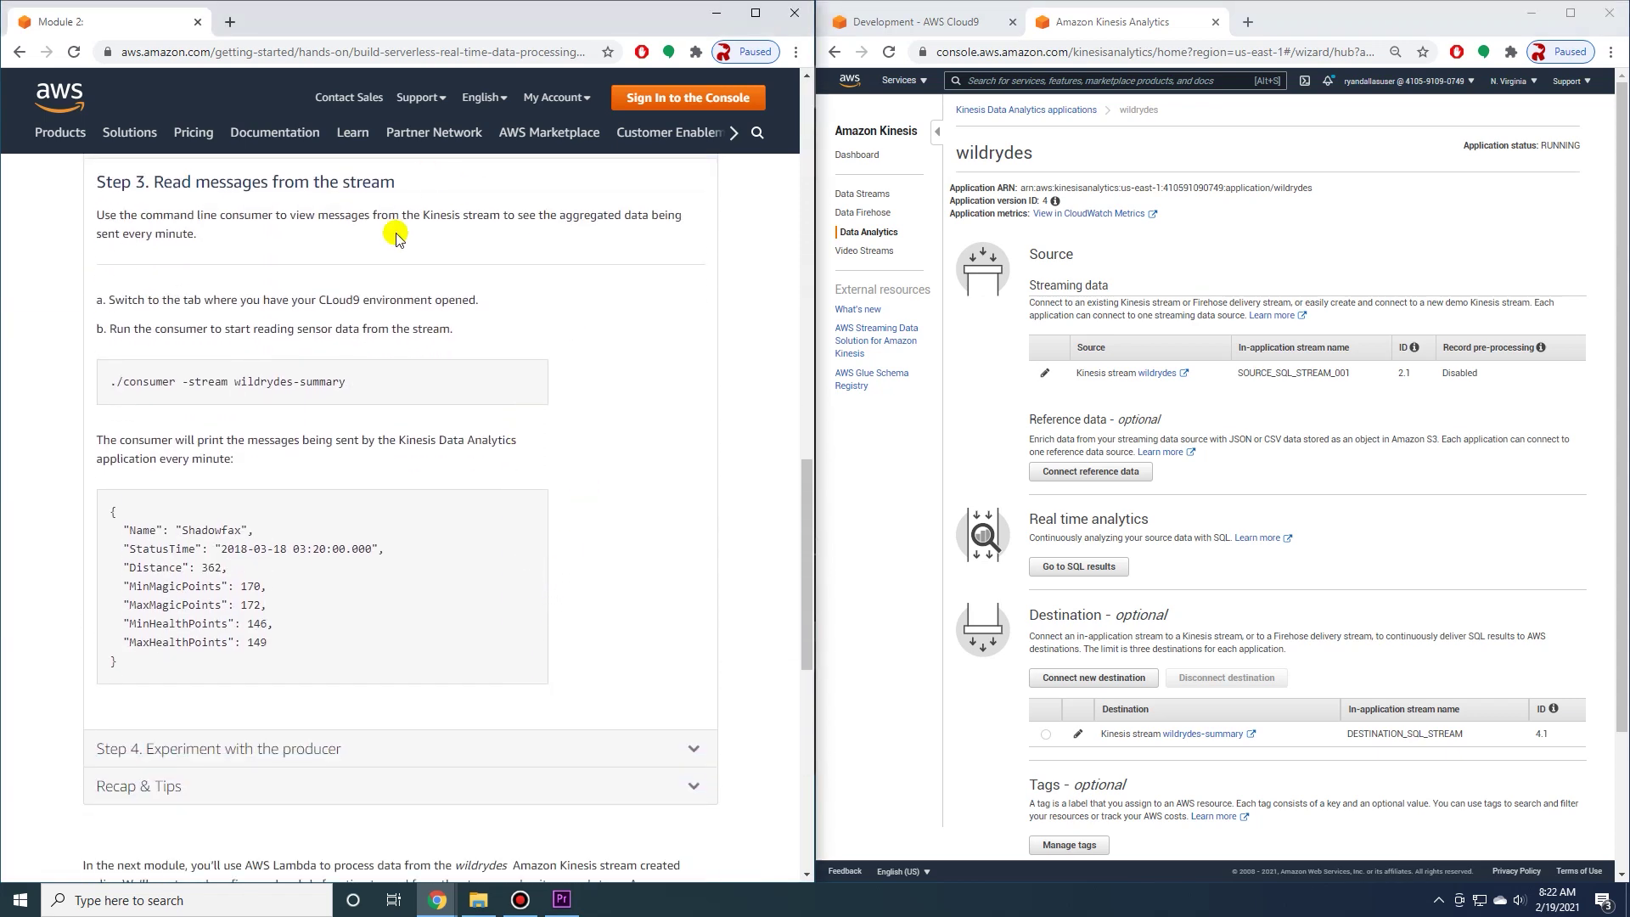
{"action": "left_click", "coordinate": [871, 23]}
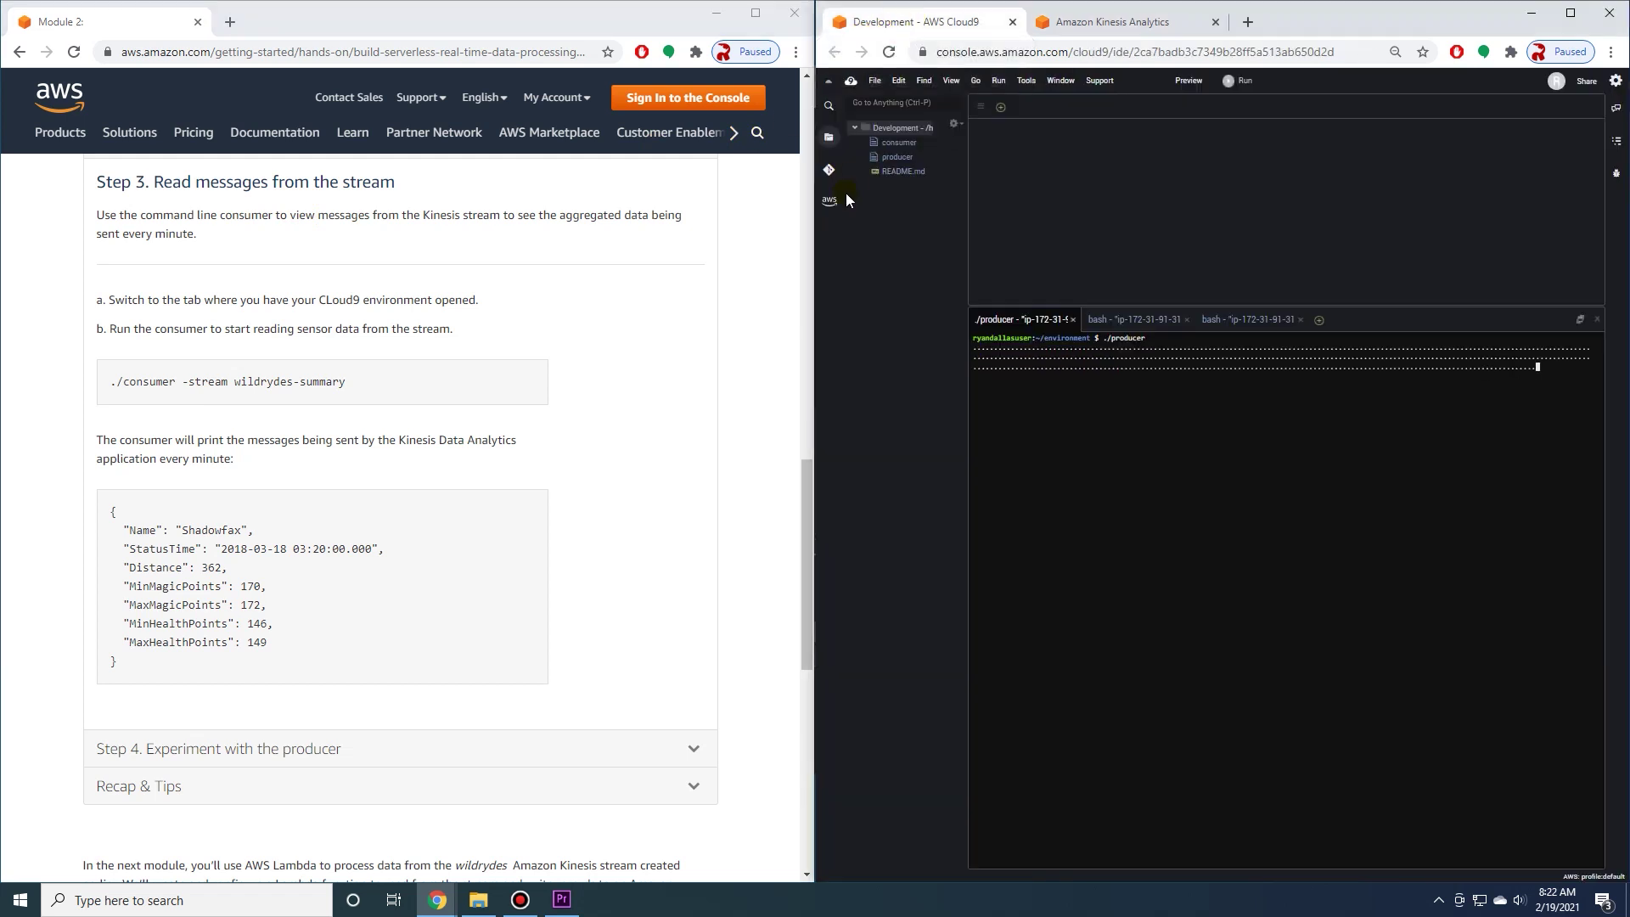
{"action": "left_click", "coordinate": [1134, 319]}
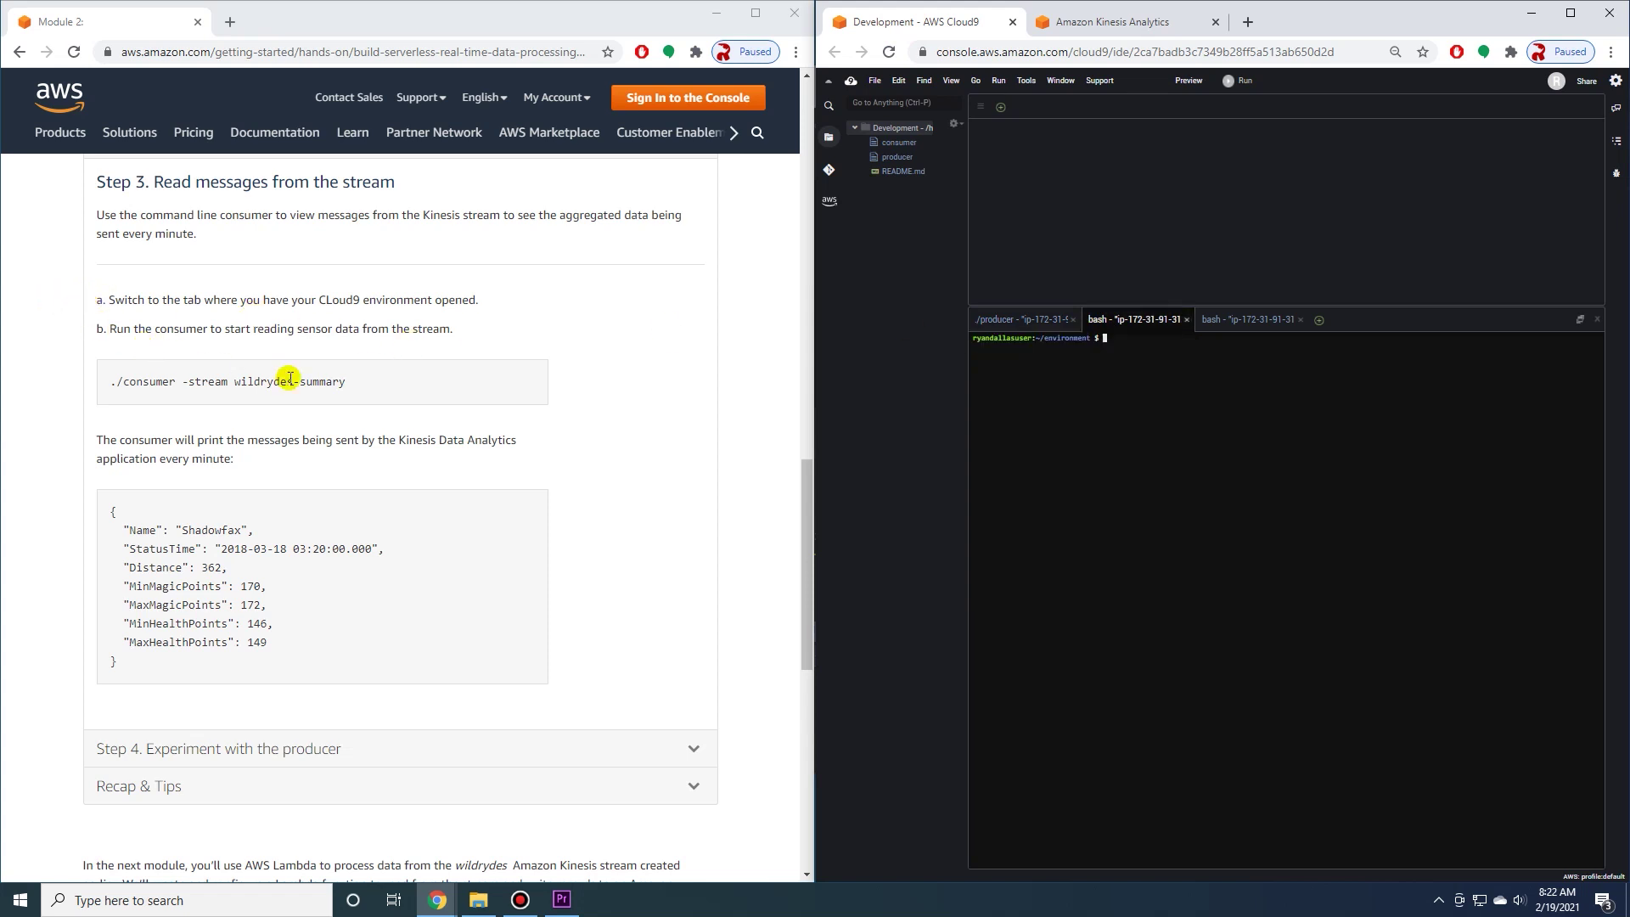
- Copy the tutorial's consumer command and run ./consumer -stream wildrydes-summary in the Cloud9 terminal
{"action": "left_click_drag", "start_coordinate": [345, 383], "coordinate": [113, 383]}
{"action": "right_click", "coordinate": [144, 385]}
{"action": "left_click", "coordinate": [161, 396]}
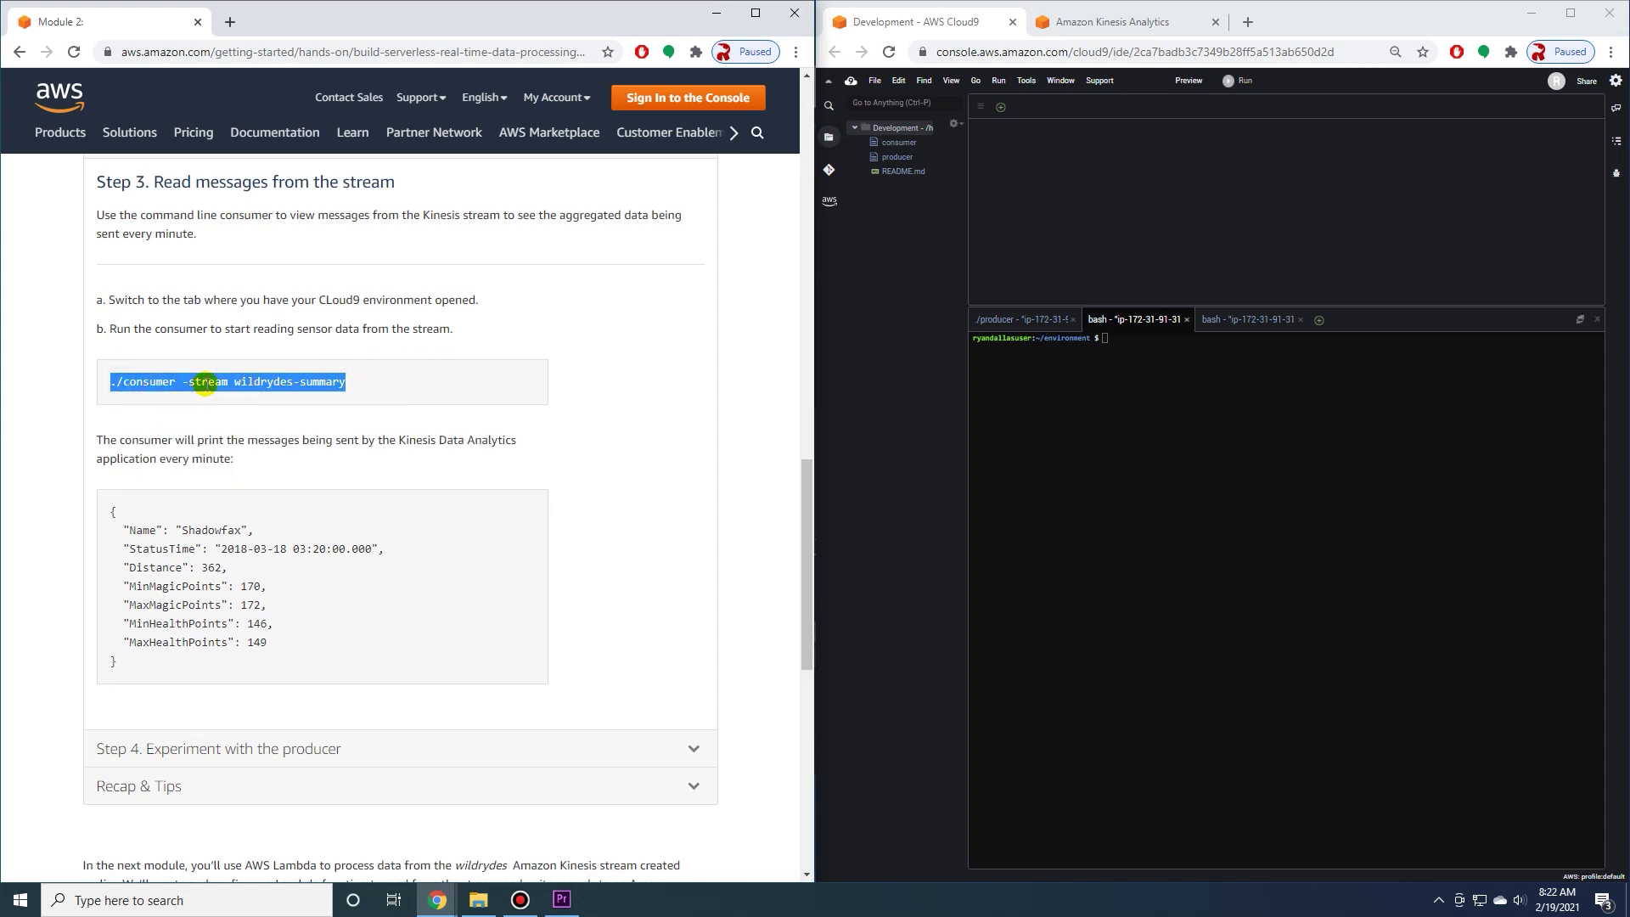
{"action": "left_click", "coordinate": [1102, 343]}
{"action": "right_click", "coordinate": [1103, 337]}
{"action": "left_click", "coordinate": [1134, 383]}
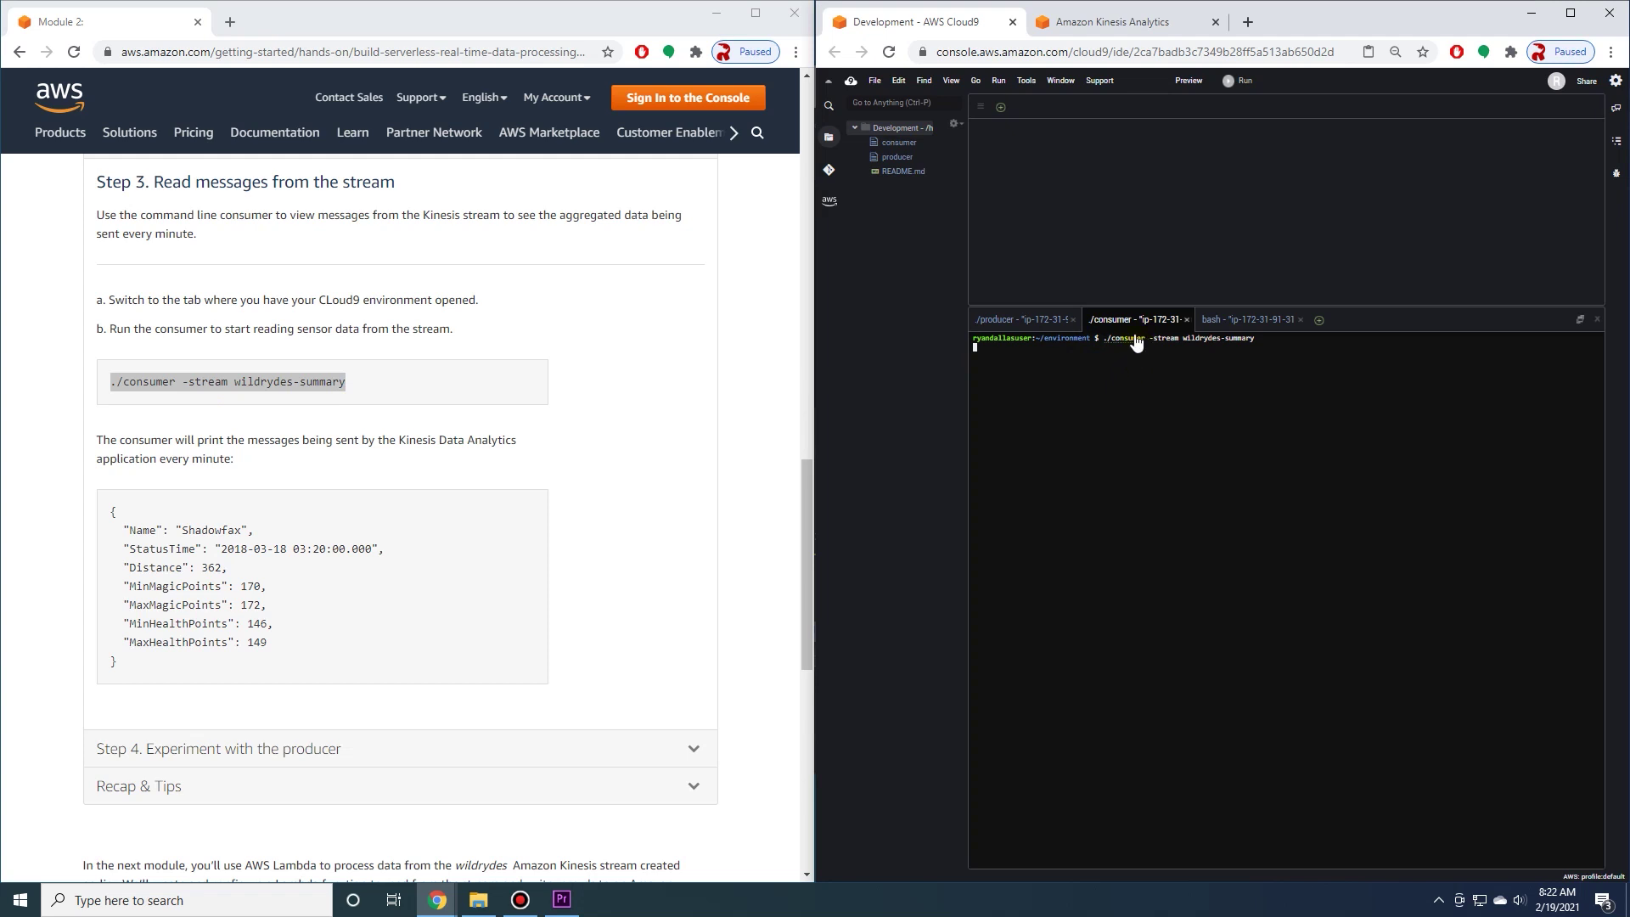
- Compare the consumer's printed message in the terminal with the sample output in the tutorial's Step 3
{"action": "scroll", "coordinate": [589, 327], "scroll_direction": "down", "scroll_amount": 1}
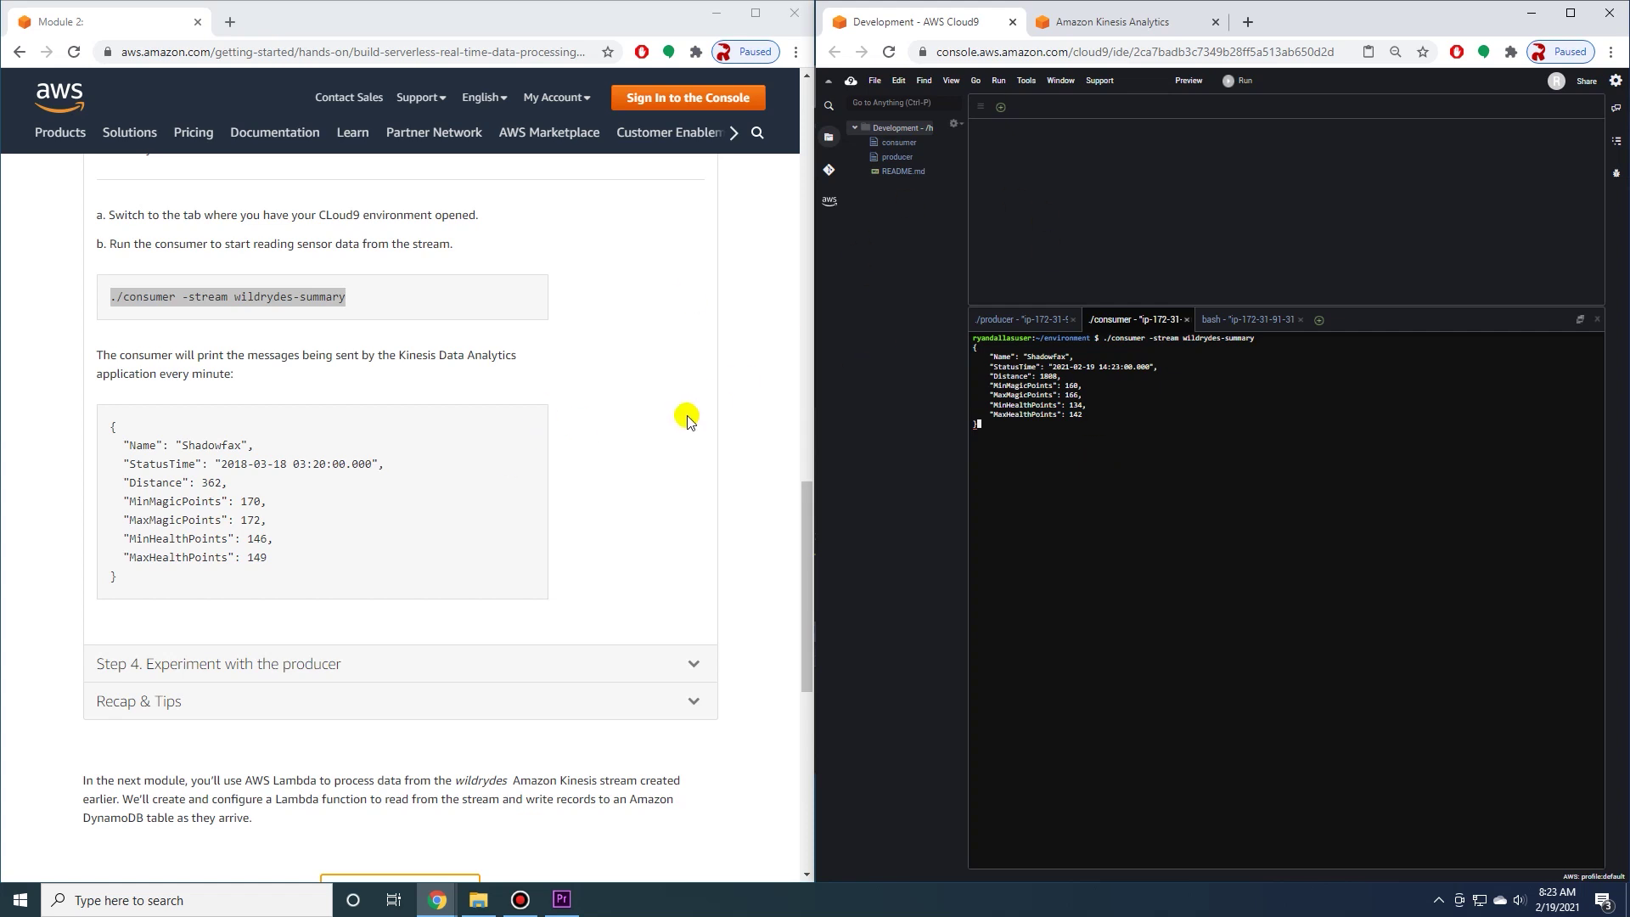
{"action": "left_click", "coordinate": [630, 424]}
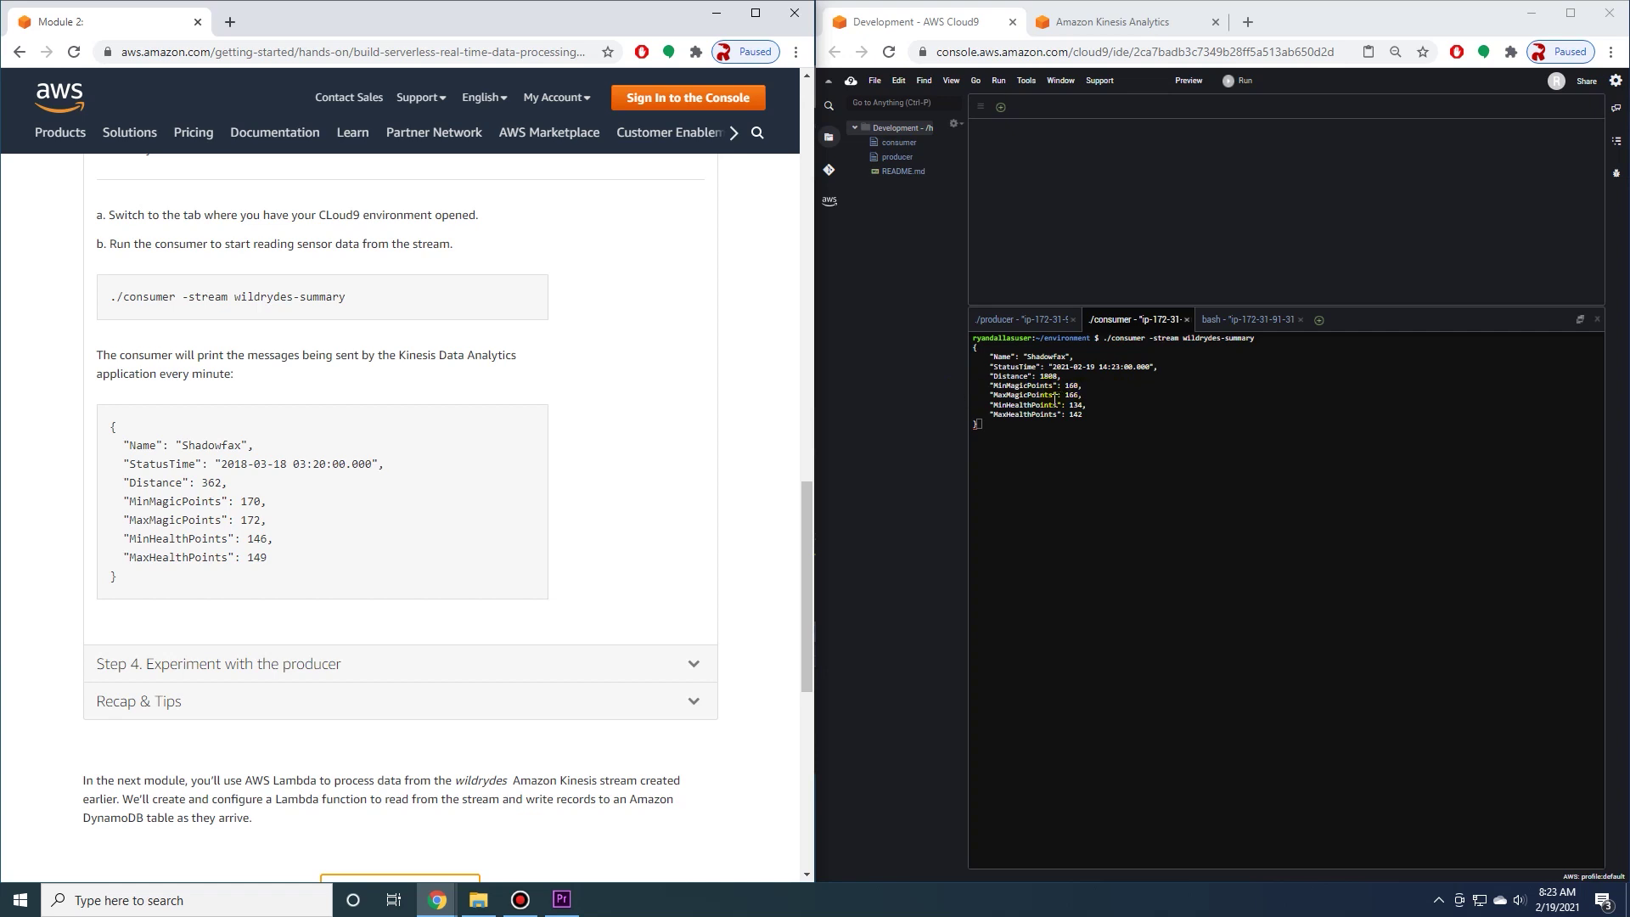
{"action": "left_click", "coordinate": [996, 427]}
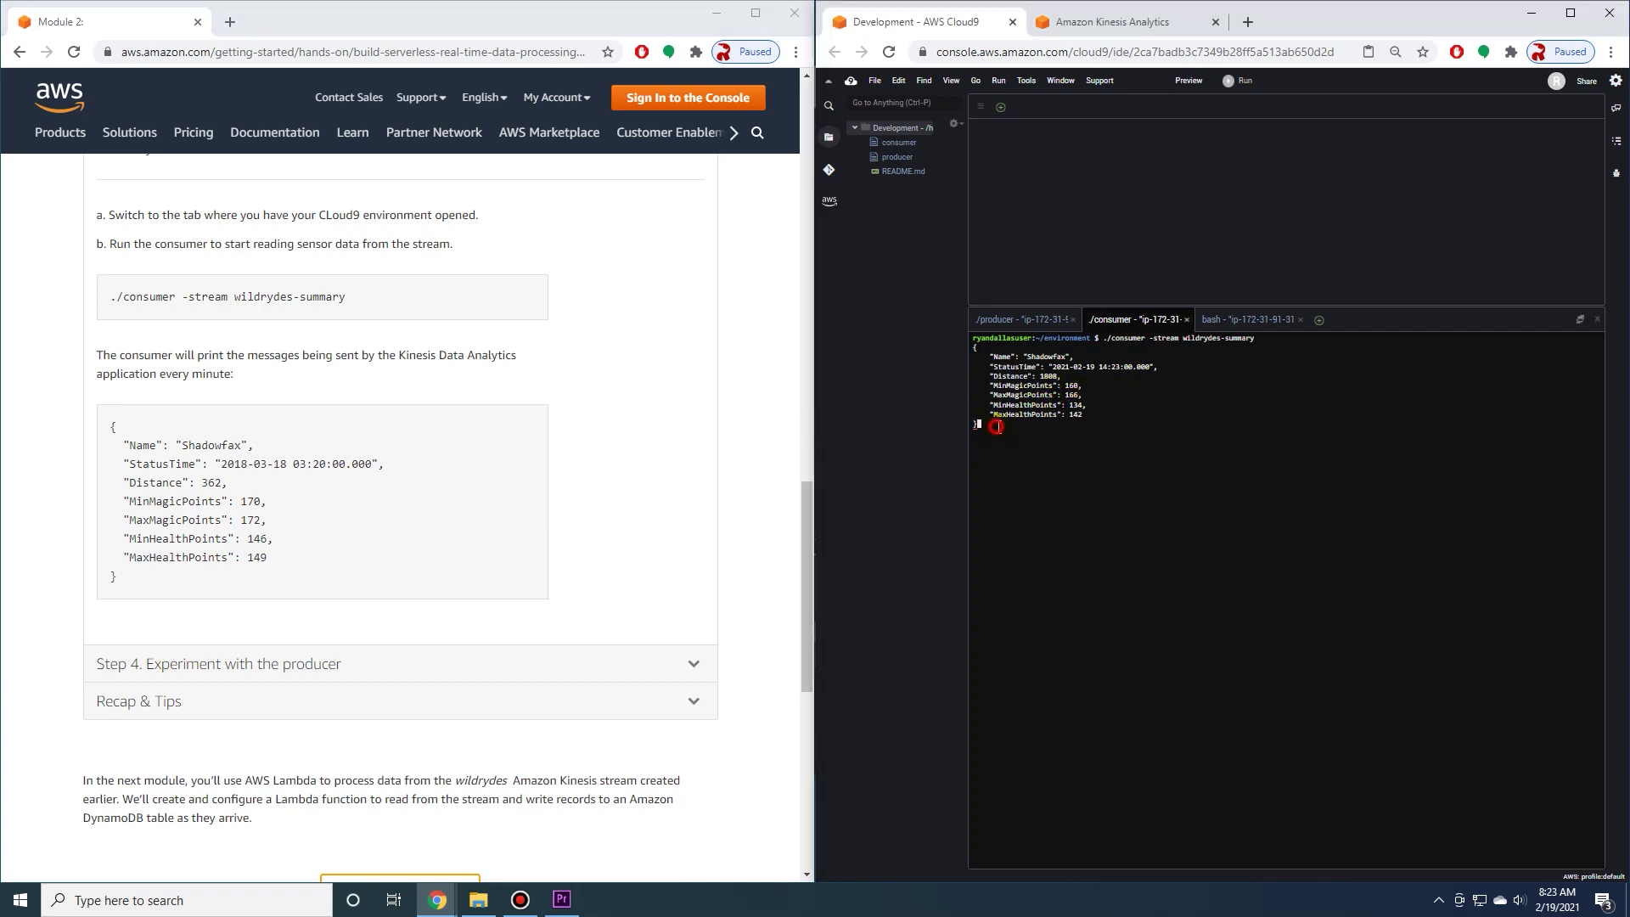
{"action": "left_click", "coordinate": [597, 435]}
{"action": "scroll", "coordinate": [586, 408], "scroll_direction": "up", "scroll_amount": 3}
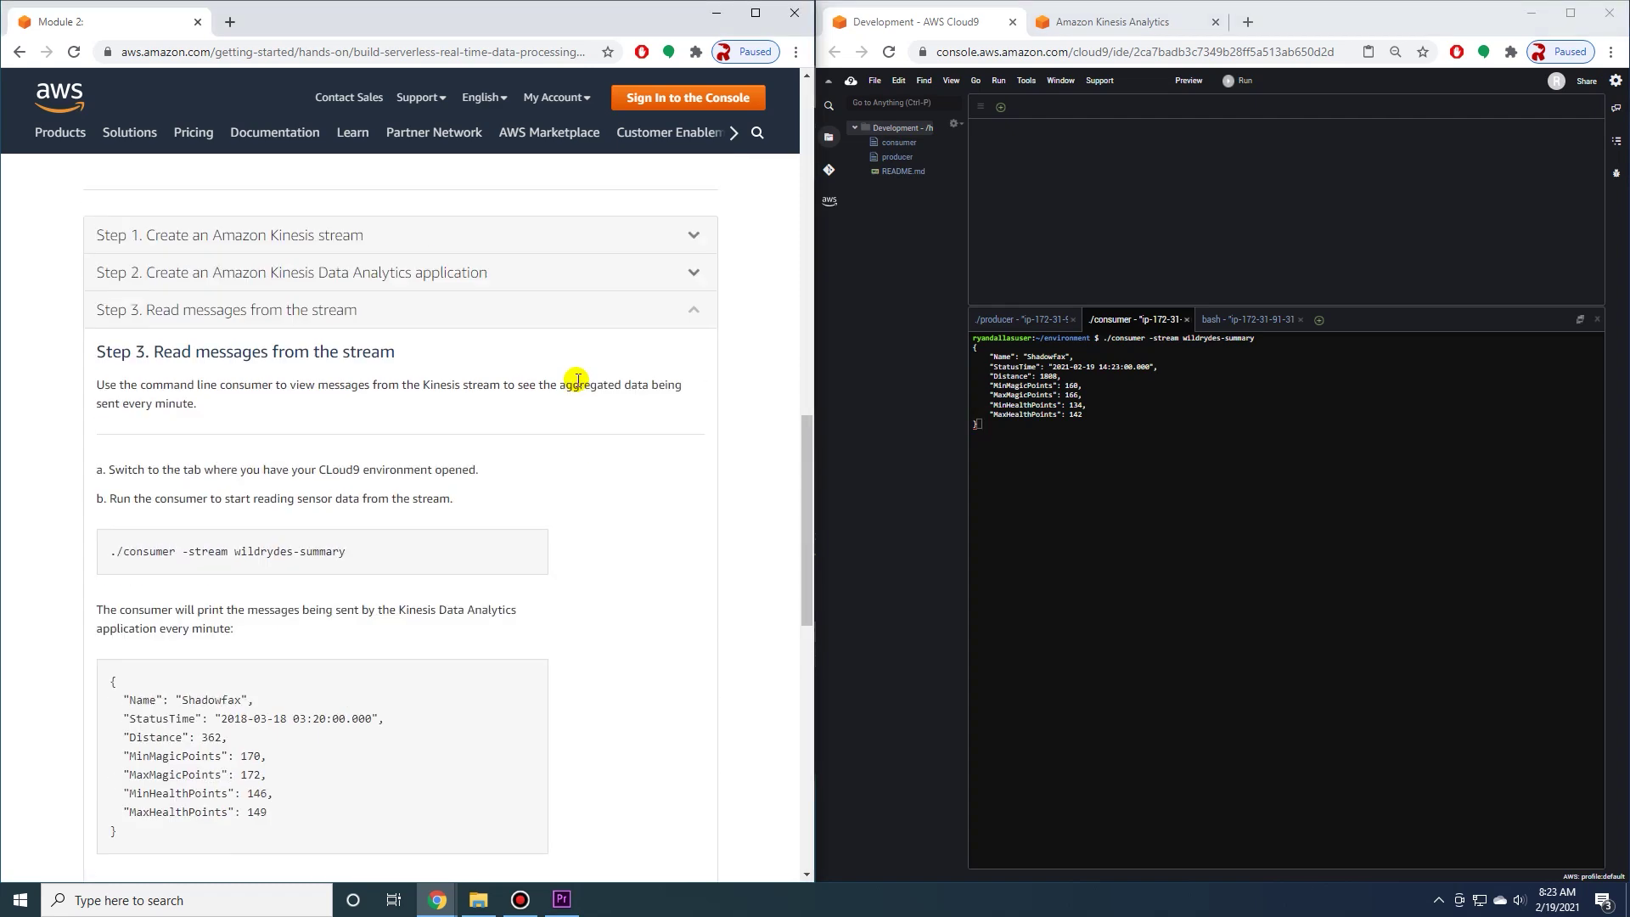
{"action": "scroll", "coordinate": [567, 383], "scroll_direction": "down", "scroll_amount": 3}
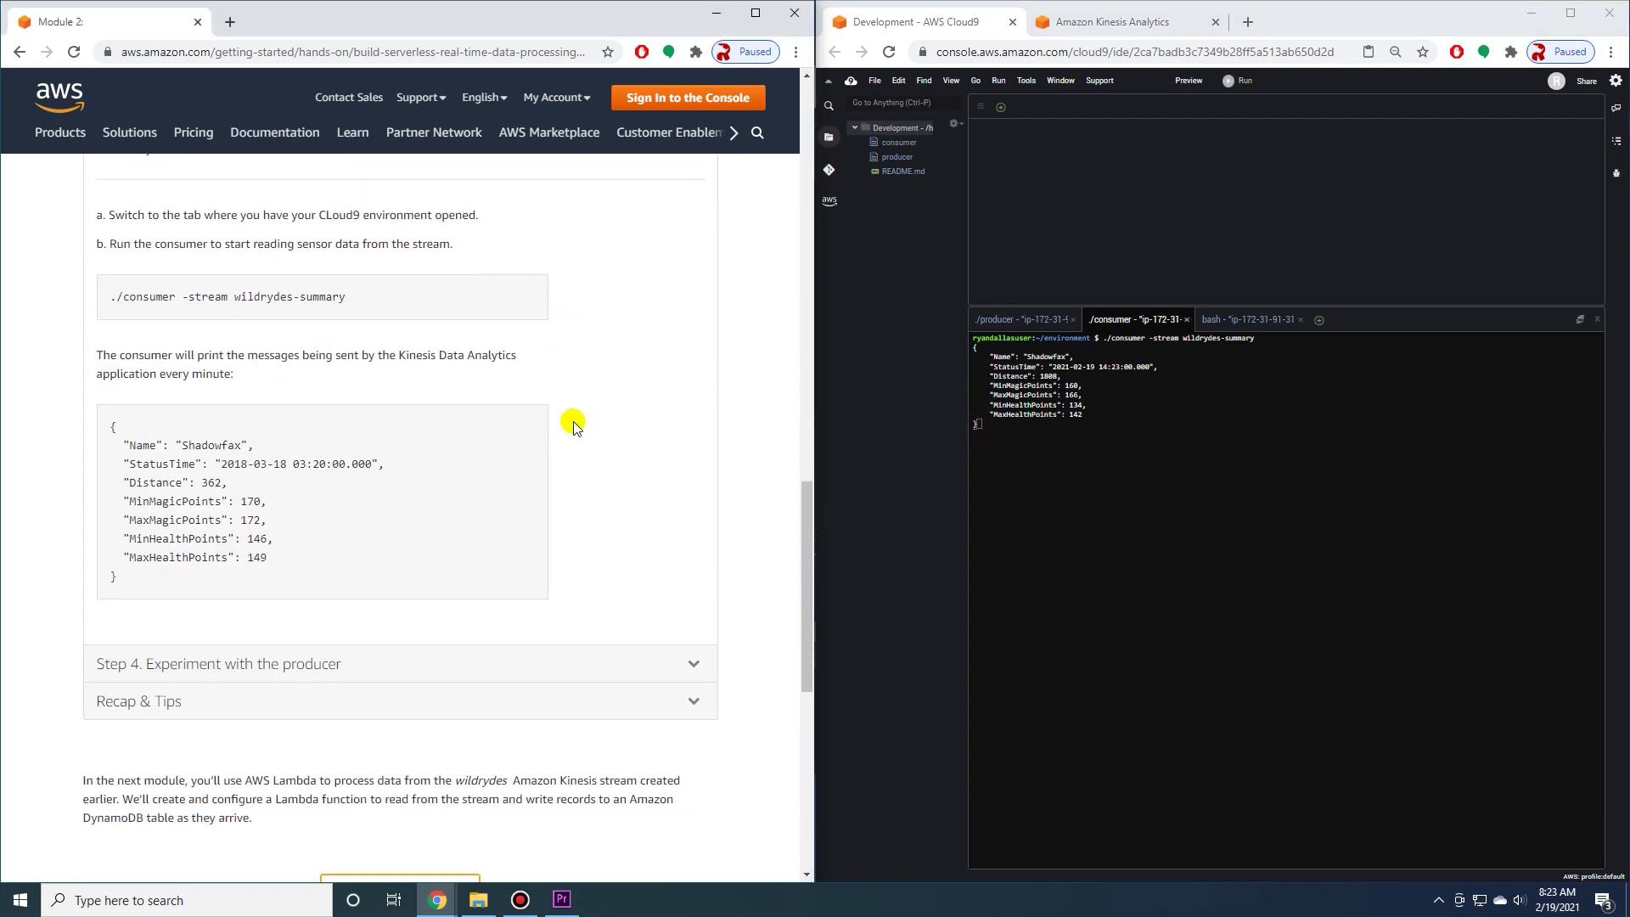
- Expand the tutorial's Step 4 on experimenting with the producer and read through its instructions and sample output to the module's end
{"action": "left_click", "coordinate": [305, 667]}
{"action": "scroll", "coordinate": [304, 661], "scroll_direction": "up", "scroll_amount": 1}
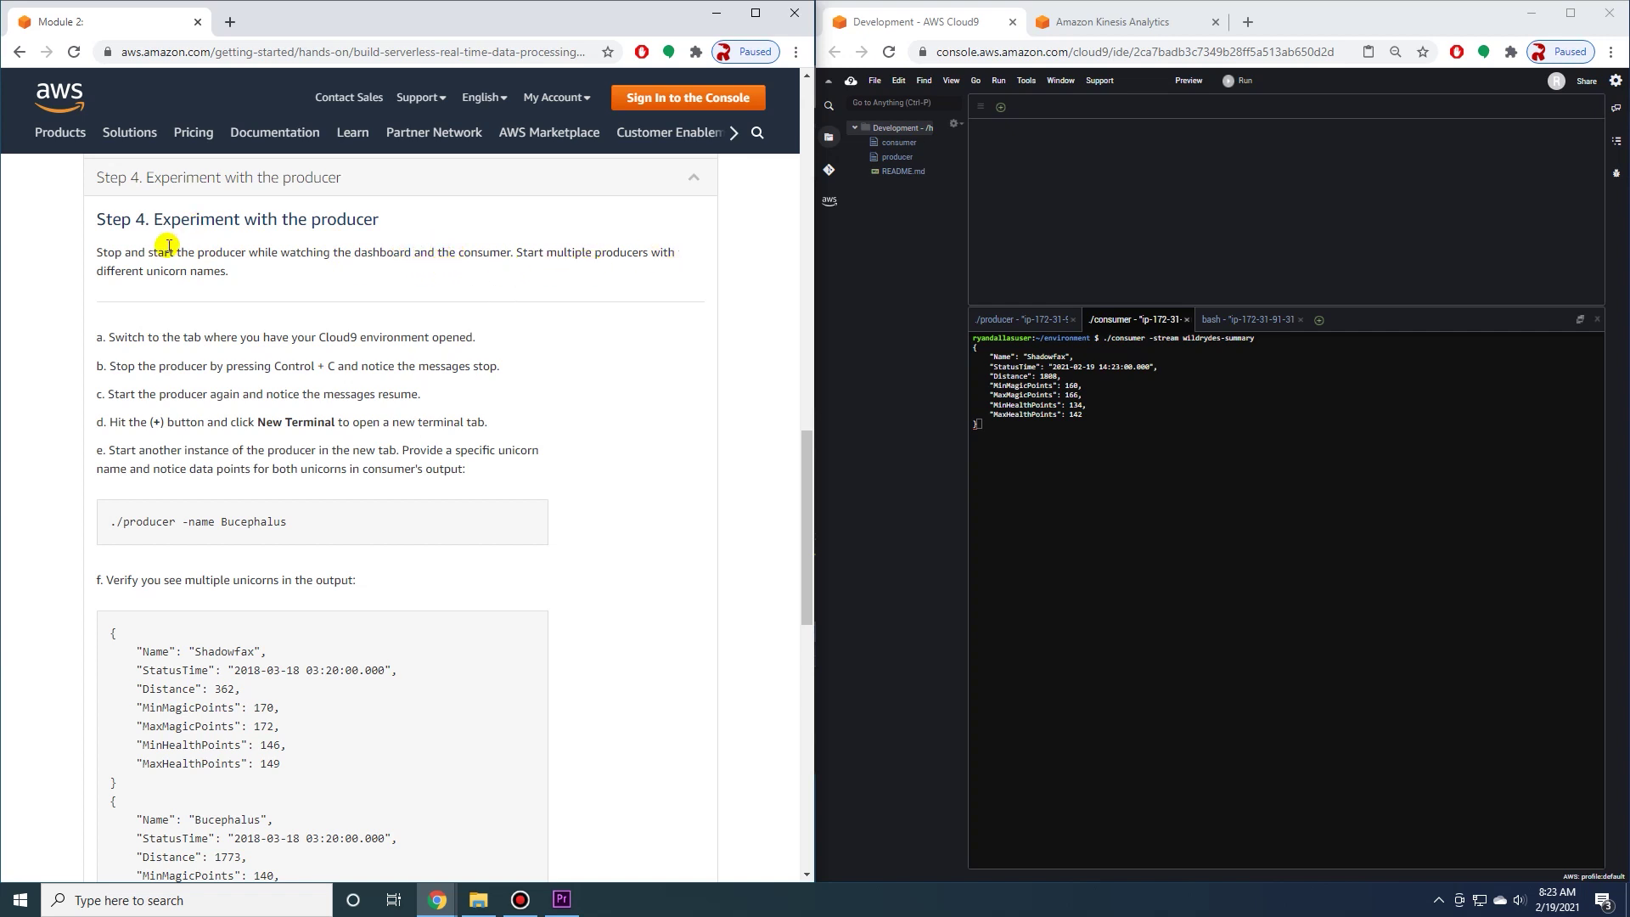
{"action": "scroll", "coordinate": [166, 238], "scroll_direction": "down", "scroll_amount": 1}
{"action": "scroll", "coordinate": [170, 340], "scroll_direction": "down", "scroll_amount": 2}
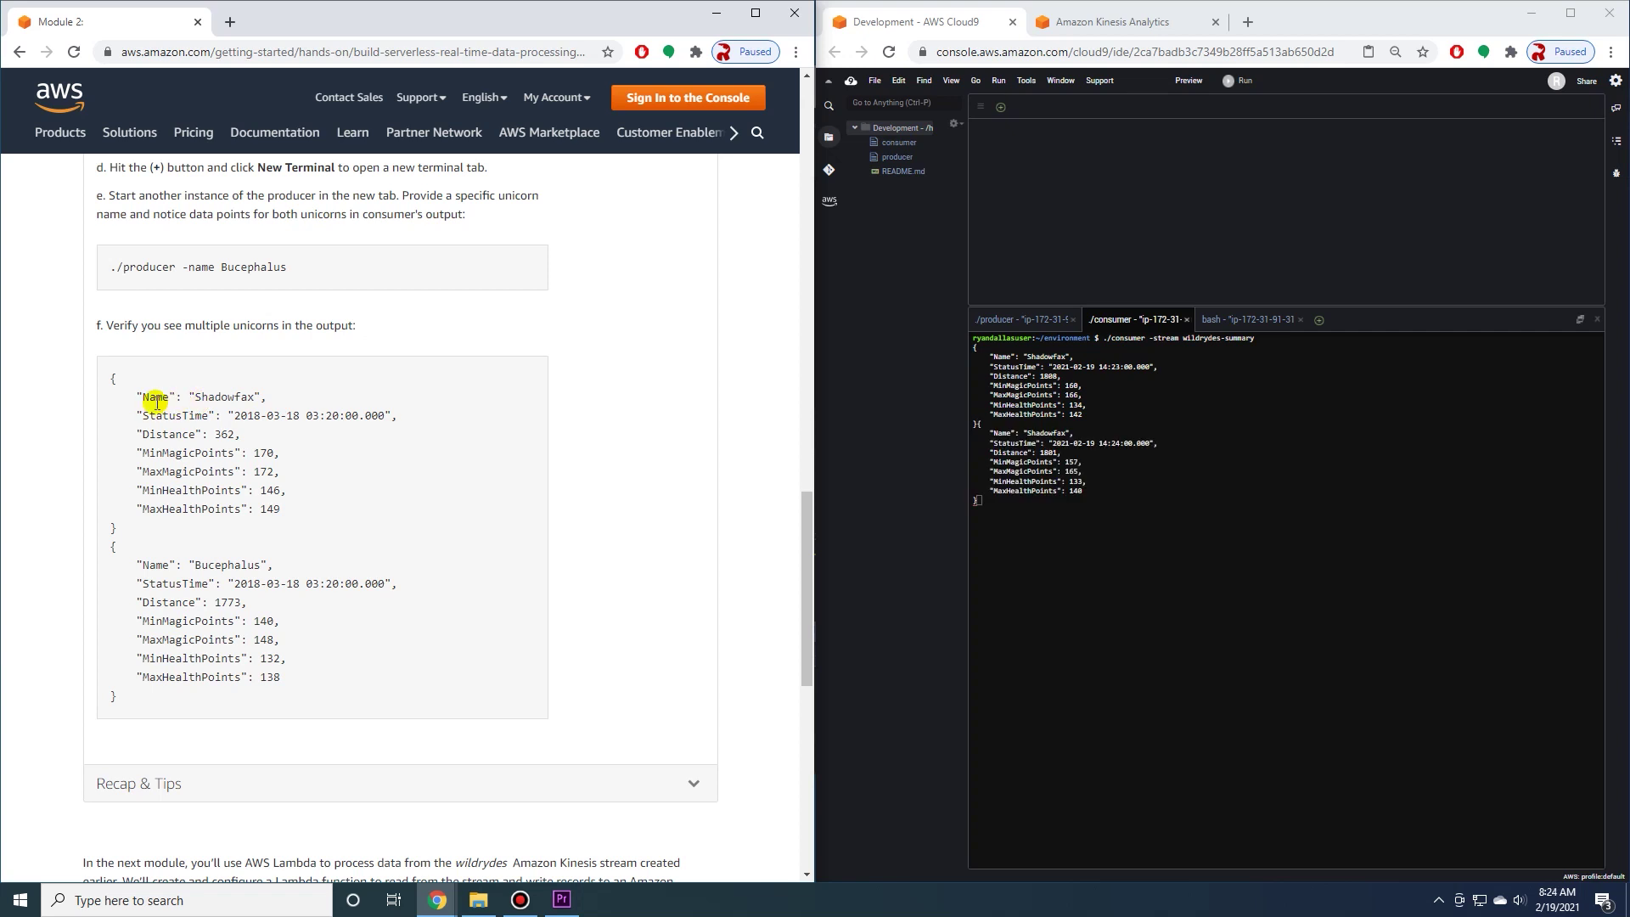
{"action": "double_click", "coordinate": [247, 397]}
{"action": "left_click", "coordinate": [208, 507]}
{"action": "scroll", "coordinate": [484, 501], "scroll_direction": "down", "scroll_amount": 3}
{"action": "scroll", "coordinate": [484, 503], "scroll_direction": "up", "scroll_amount": 3}
{"action": "scroll", "coordinate": [484, 501], "scroll_direction": "down", "scroll_amount": 5}
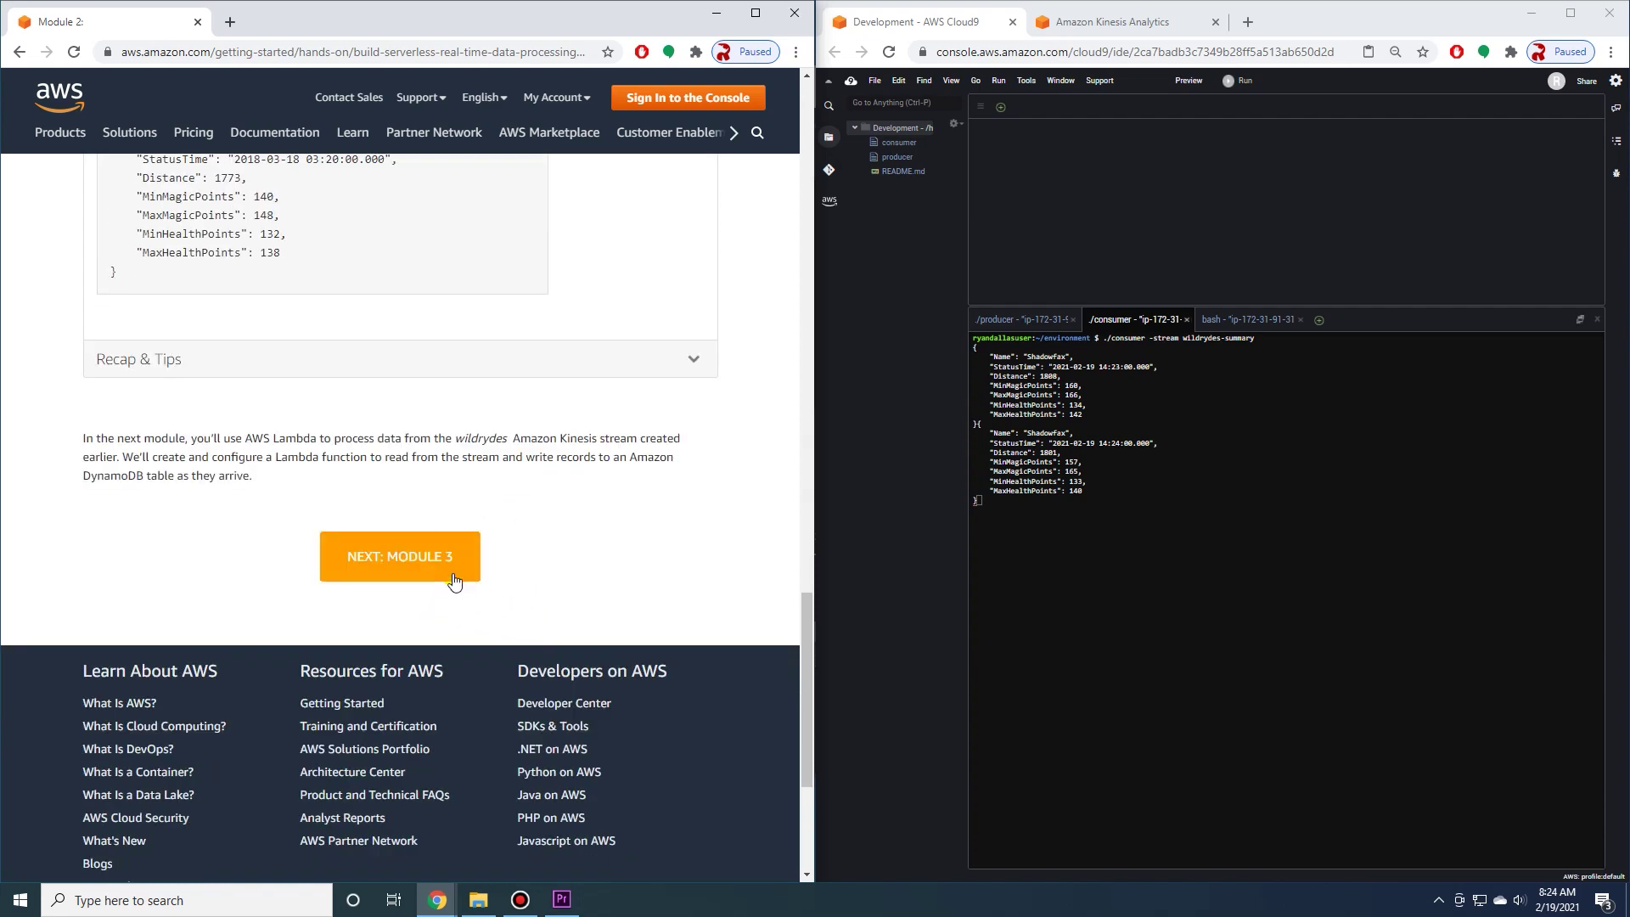